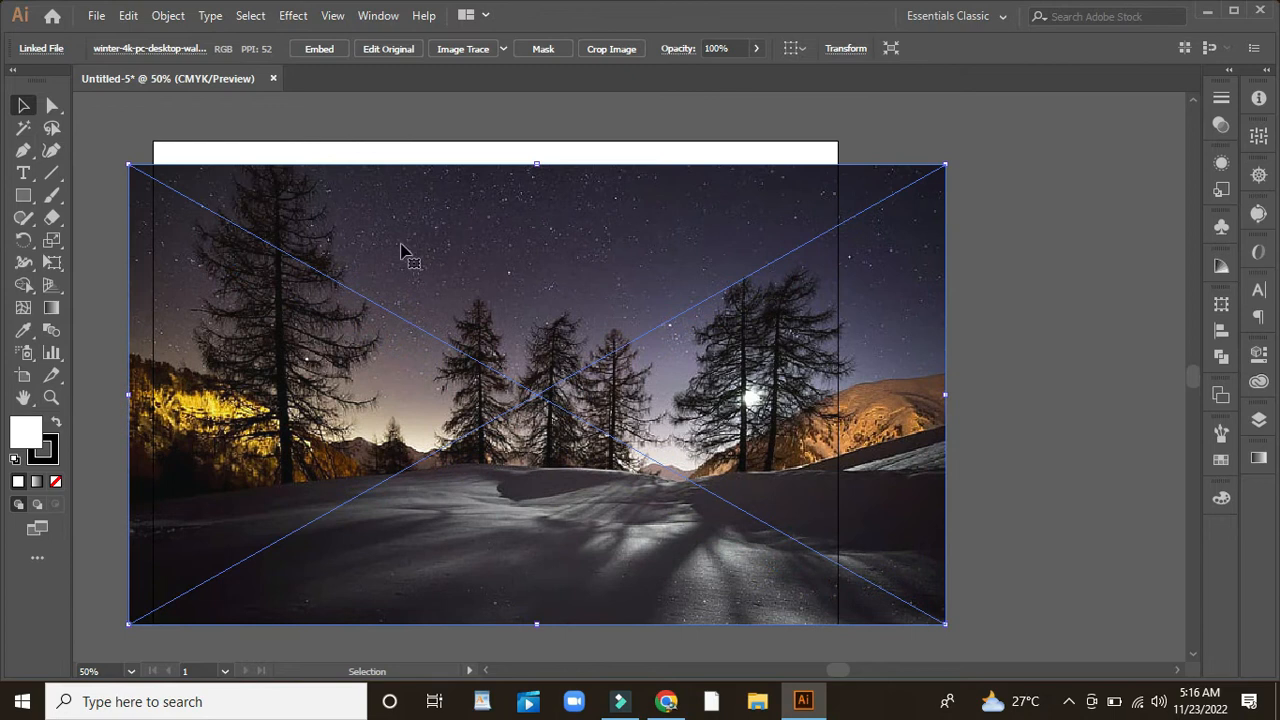
Step: Enlarge the placed winter night photo and reposition it so that it covers the whole artboard
left_click_drag(127, 165, 114, 157)
left_click(234, 291)
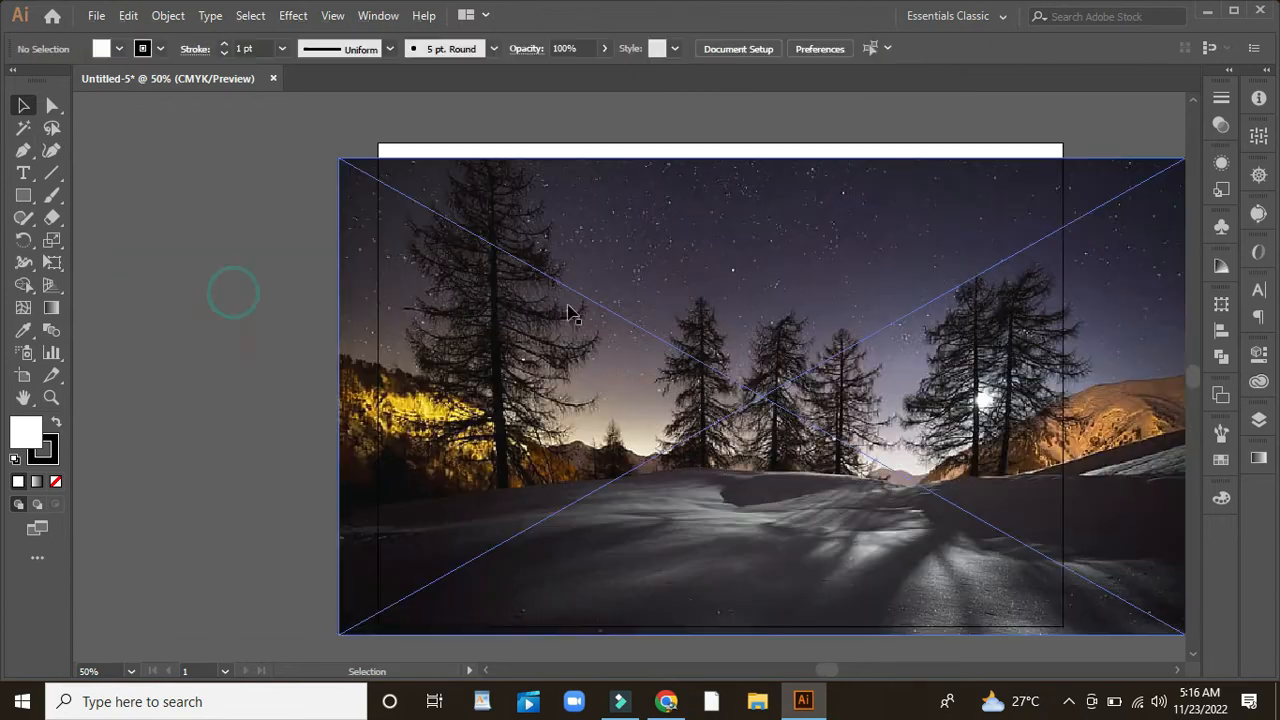
left_click_drag(741, 385, 729, 370)
left_click(168, 255)
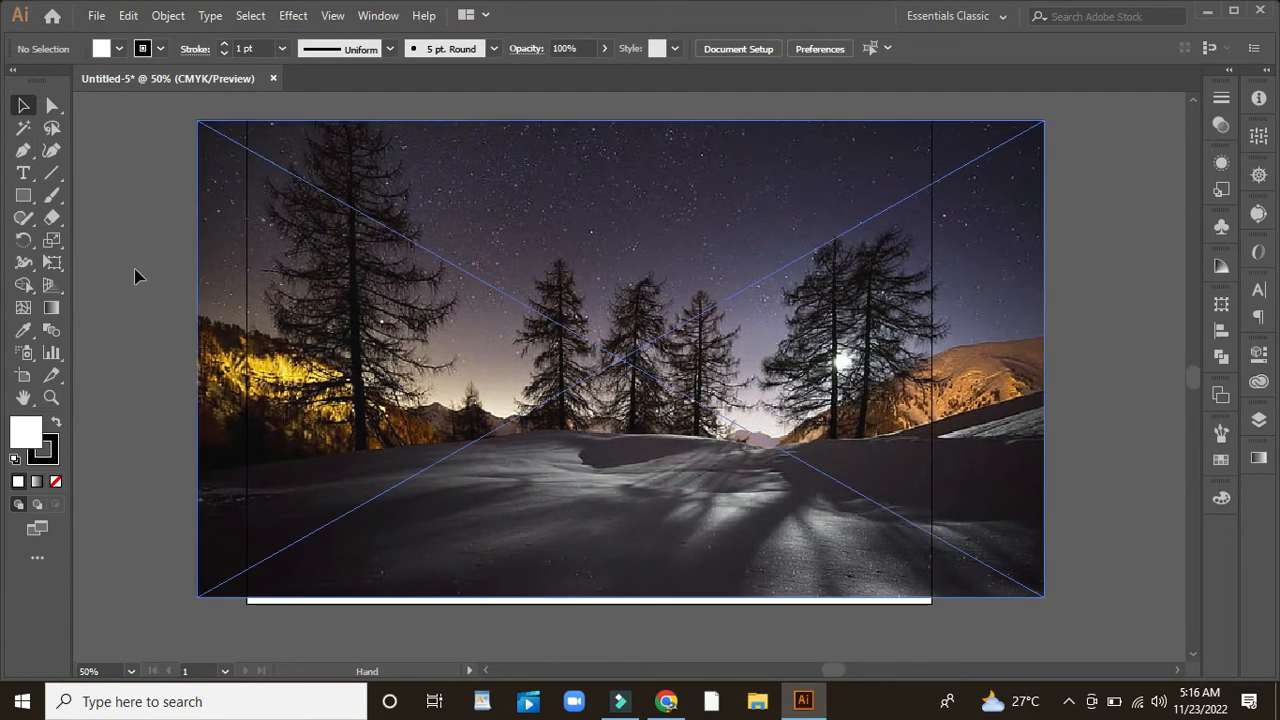
left_click_drag(567, 347, 575, 366)
left_click_drag(195, 126, 163, 106)
left_click_drag(480, 323, 607, 350)
scroll(611, 347, "down", 1)
scroll(611, 347, "up", 1)
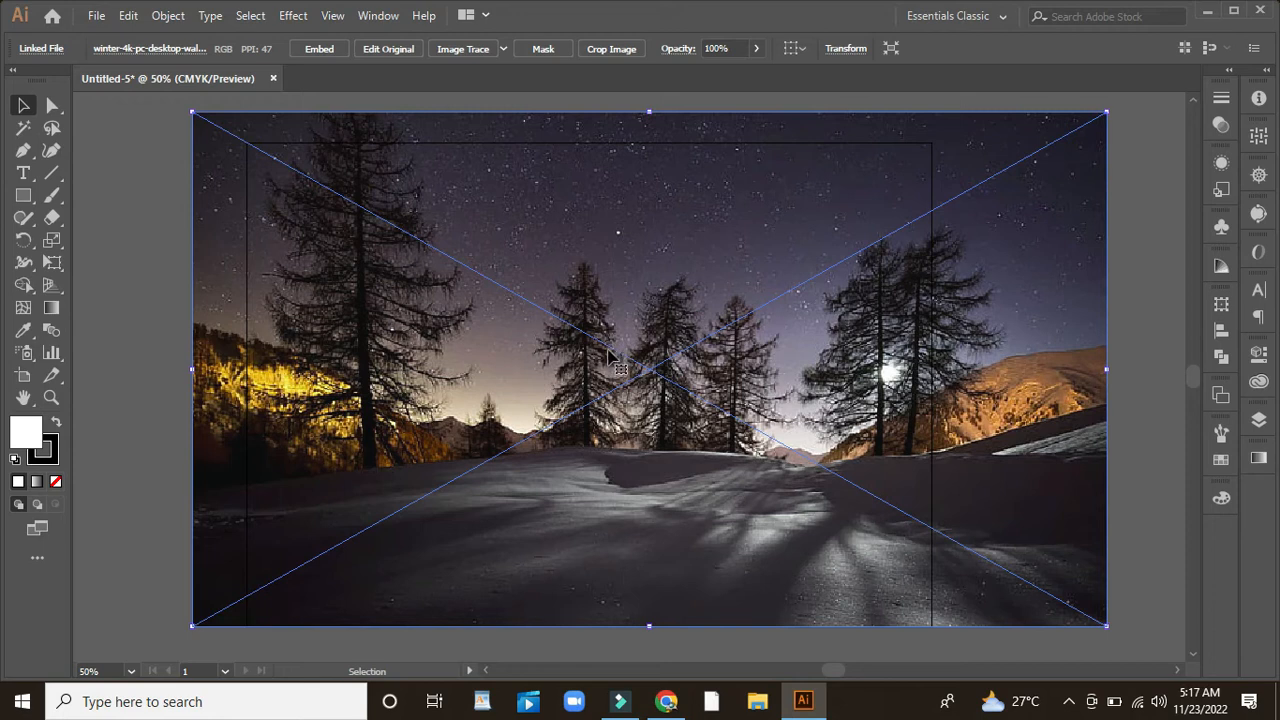
mouse_move(686, 449)
left_mouse_down()
mouse_move(674, 443)
mouse_move(677, 460)
left_mouse_up()
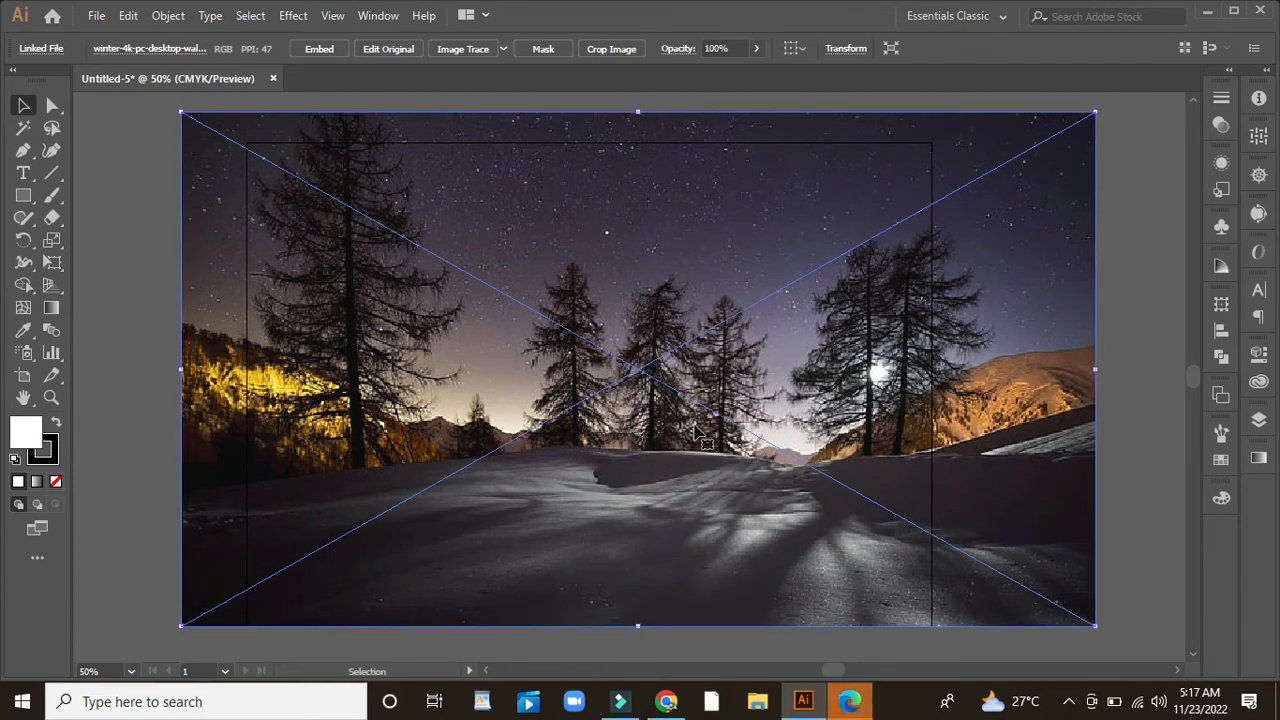
left_click(100, 146)
Step: Draw a 297 × 210 mm rectangle over the photo that exactly matches the artboard
left_click(24, 195)
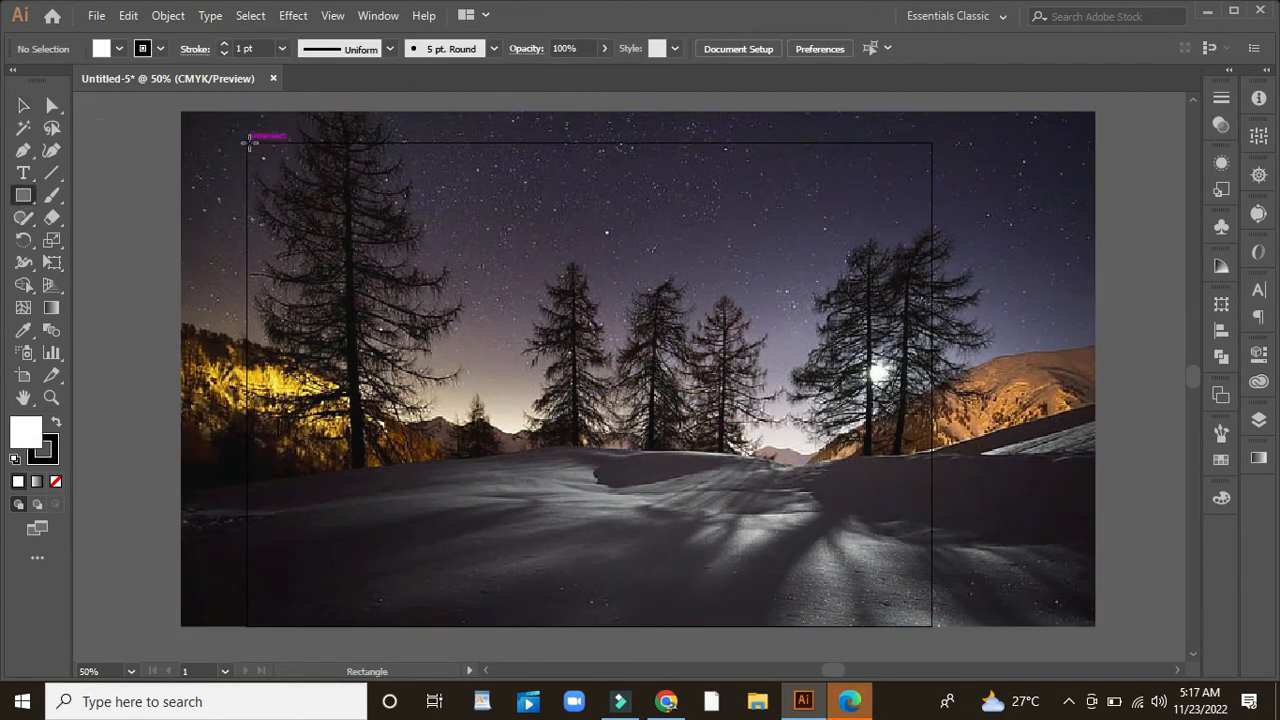
left_click_drag(247, 143, 932, 626)
left_click(24, 105)
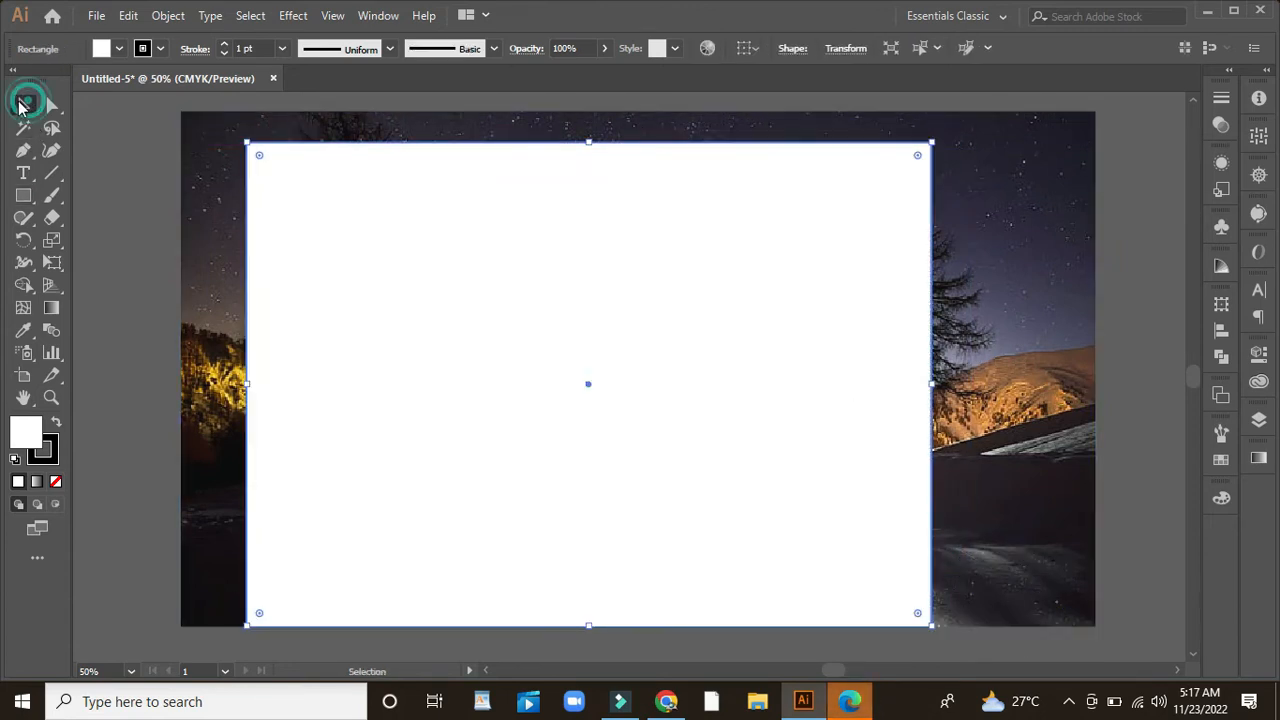
left_click(103, 166)
Step: Clip the winter photo to the artboard-sized rectangle with a clipping mask
left_click(220, 143)
left_click(485, 175, "shift")
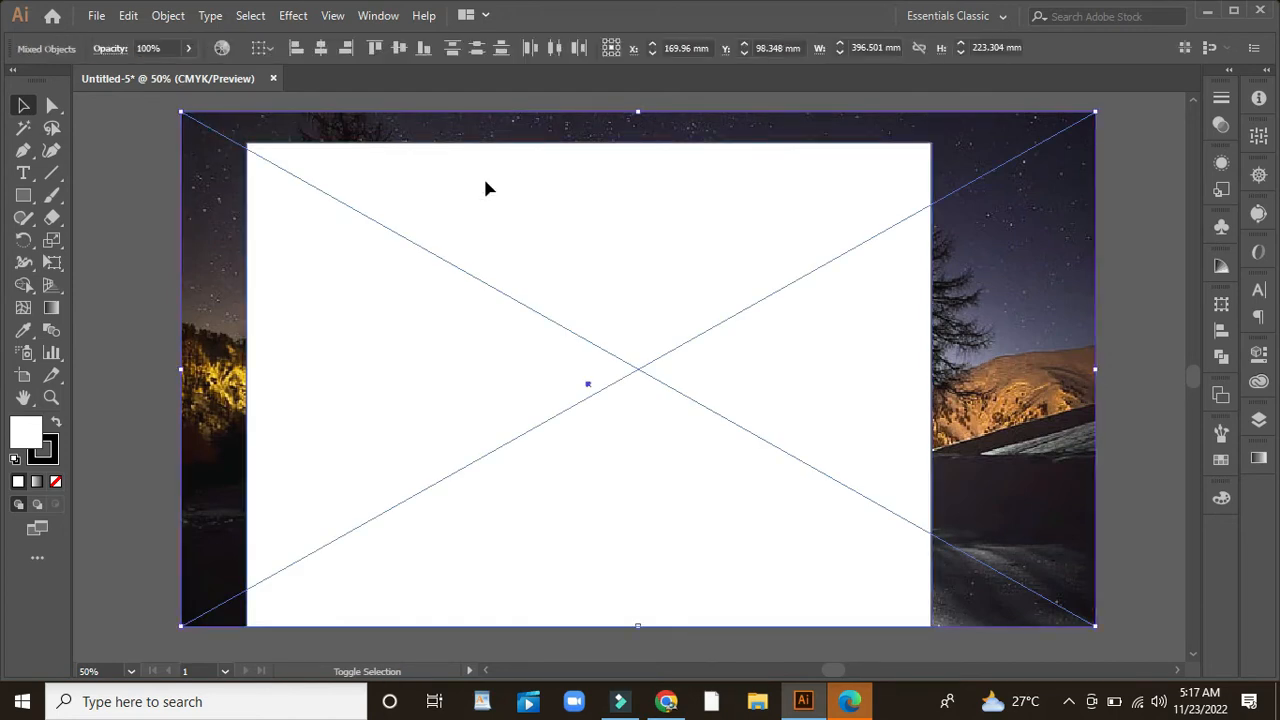
left_click(1257, 354)
scroll(1116, 508, "down", 1)
left_click(1150, 643)
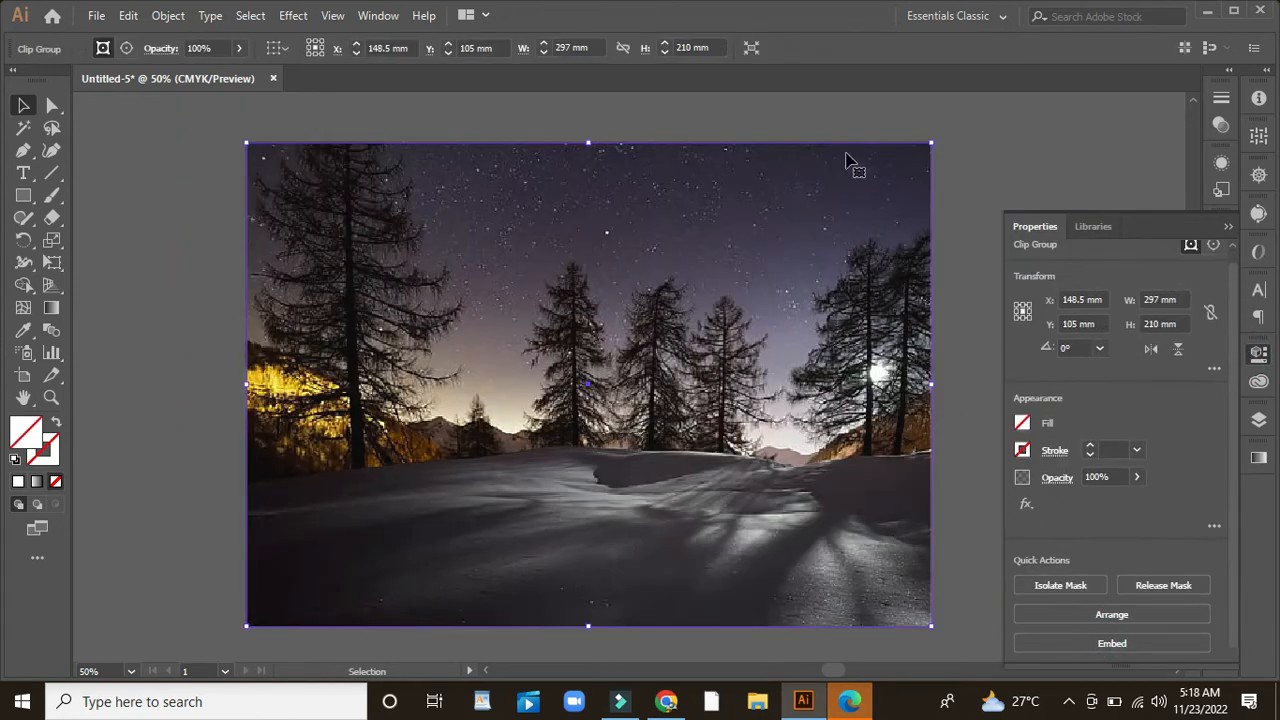
left_click(1050, 151)
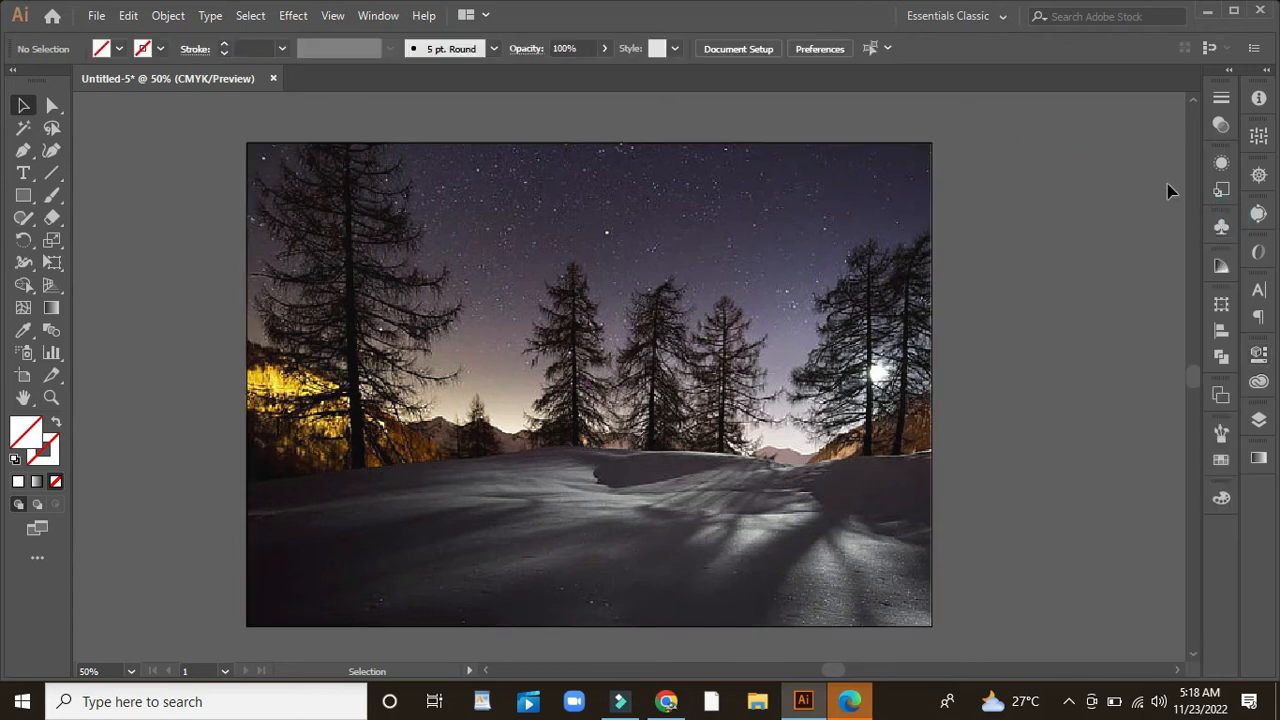
Step: Draw a rectangle about 133 mm high over the lower-right part of the photo, extending beyond the artboard
scroll(706, 309, "down", 1)
scroll(110, 212, "up", 1)
left_click(22, 196)
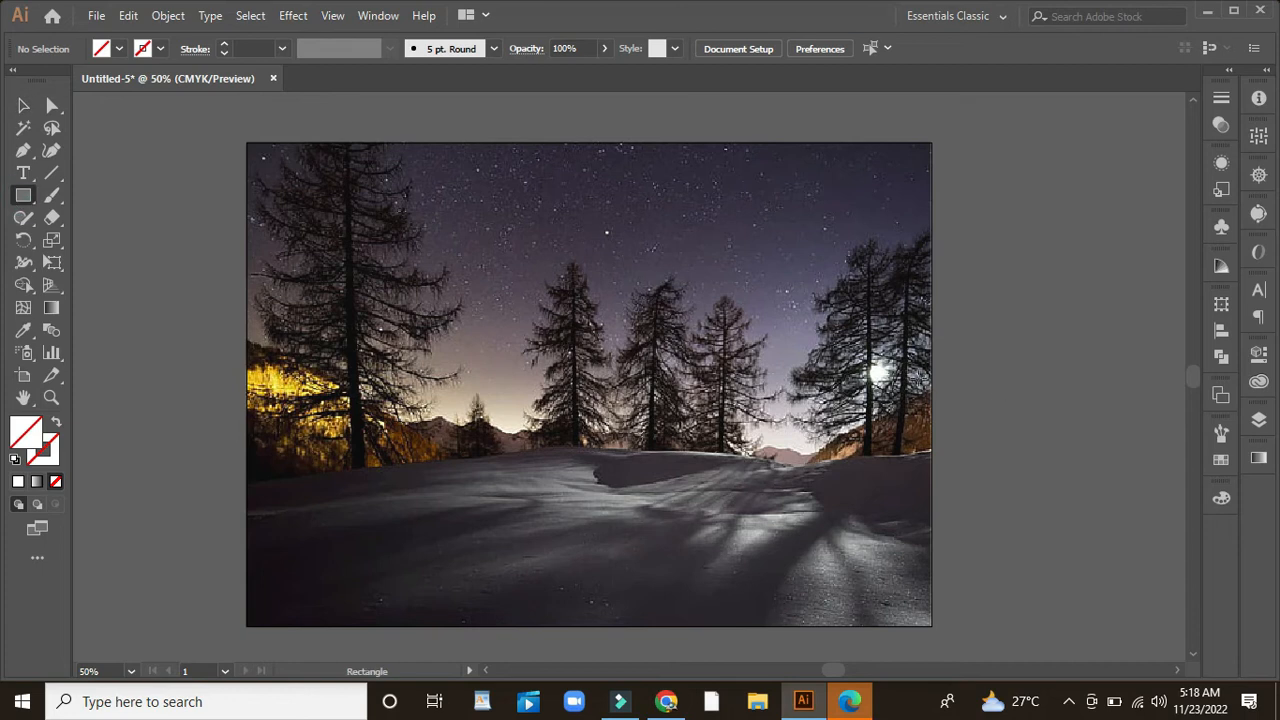
left_click_drag(634, 343, 1098, 649)
key("v")
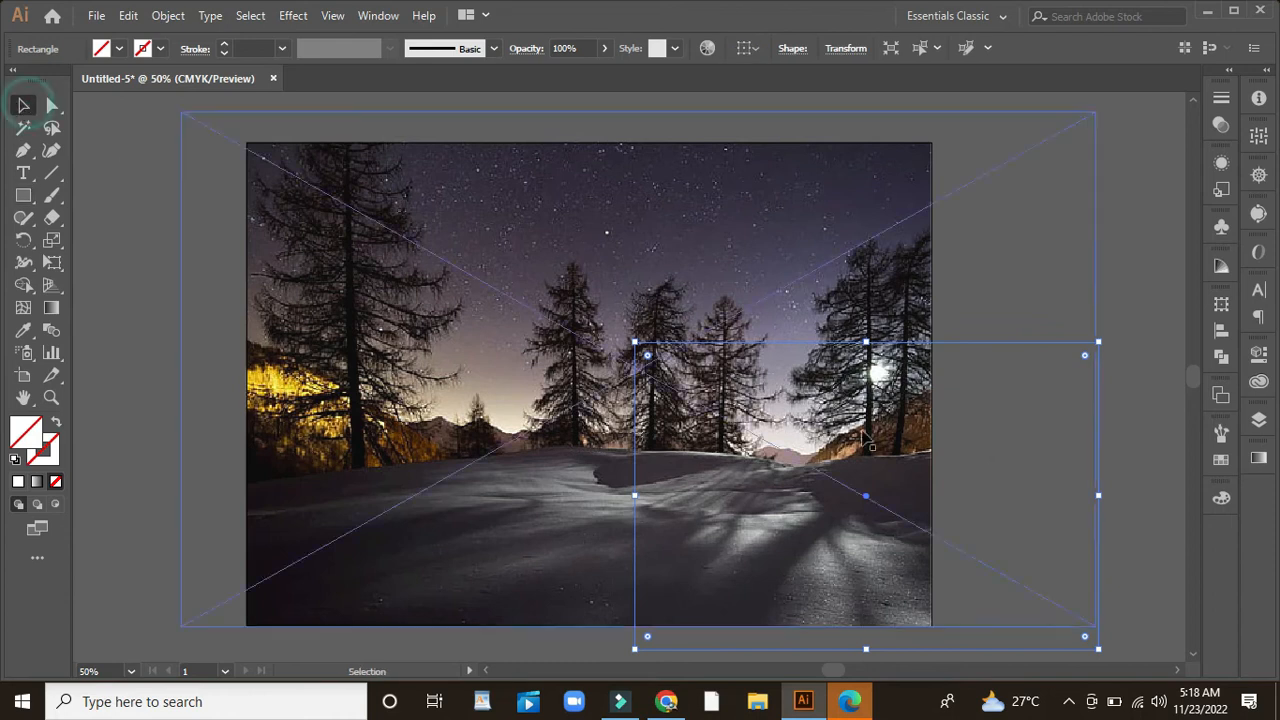
Step: Fill the new rectangle with the dark blue colour 202c38
double_click(27, 435)
left_click_drag(652, 588, 665, 610)
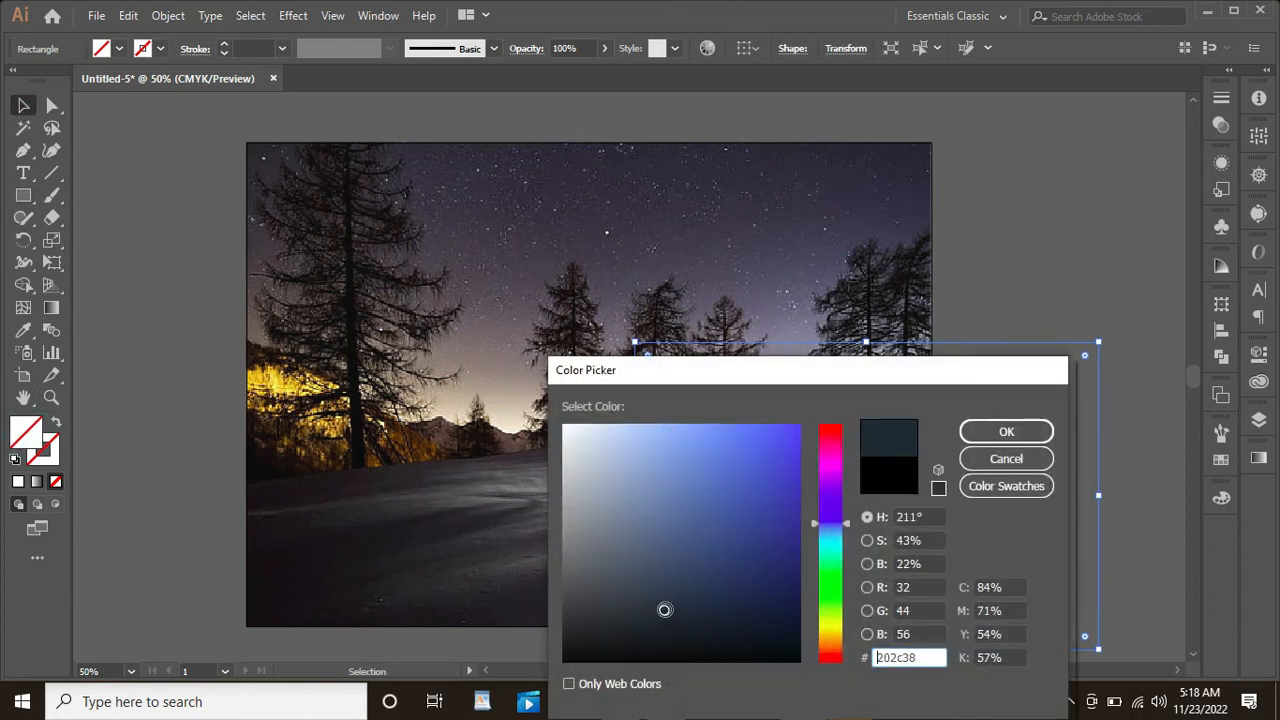
left_click(1006, 431)
Step: Move the rectangle inside the artboard and fill it with the dark colour sampled from the shaded snow at the photo's left
left_click_drag(788, 491, 646, 452)
left_click(23, 330)
left_click(450, 194)
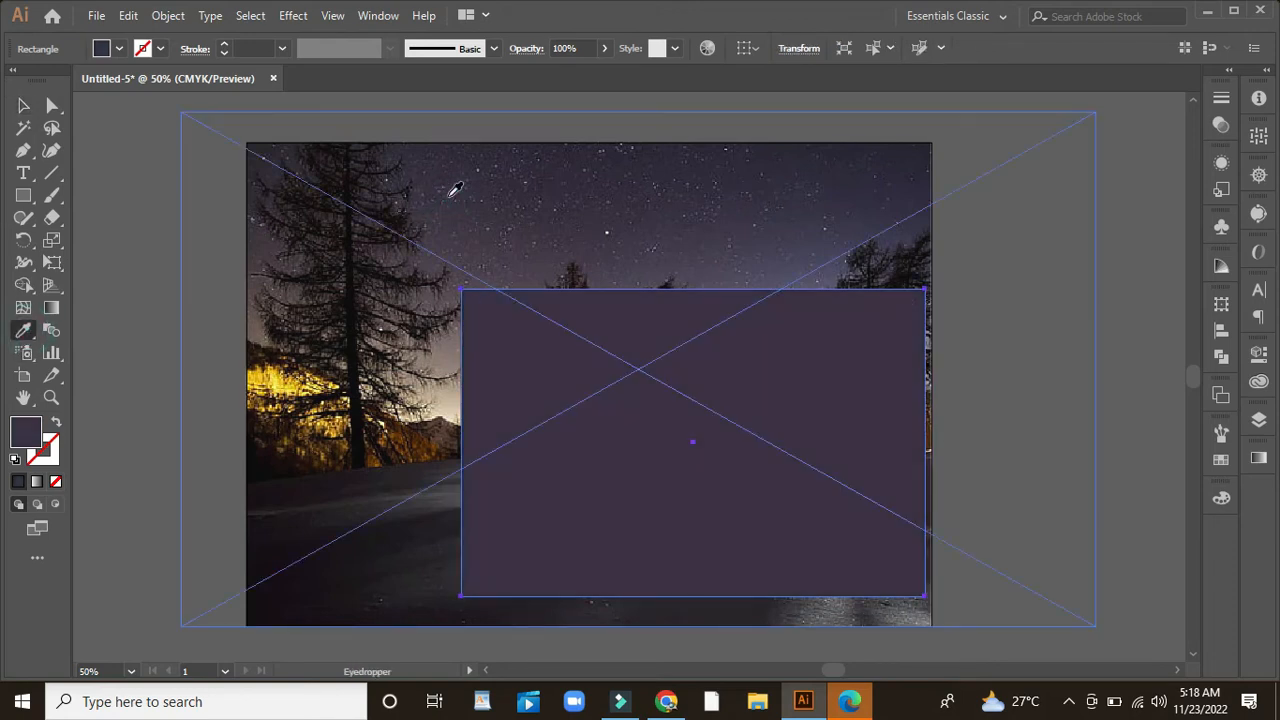
left_click(326, 512)
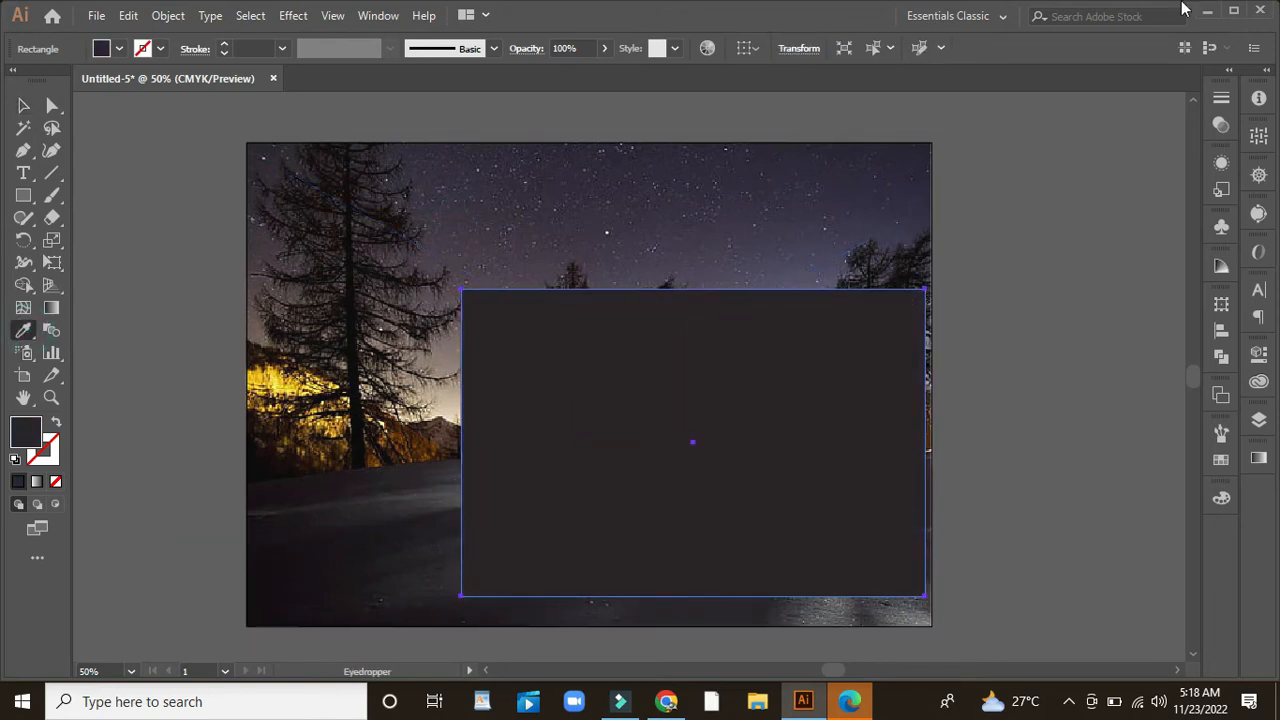
Step: Lower the dark rectangle's opacity to 52%
left_click(23, 105)
left_click(185, 252)
left_click(770, 408)
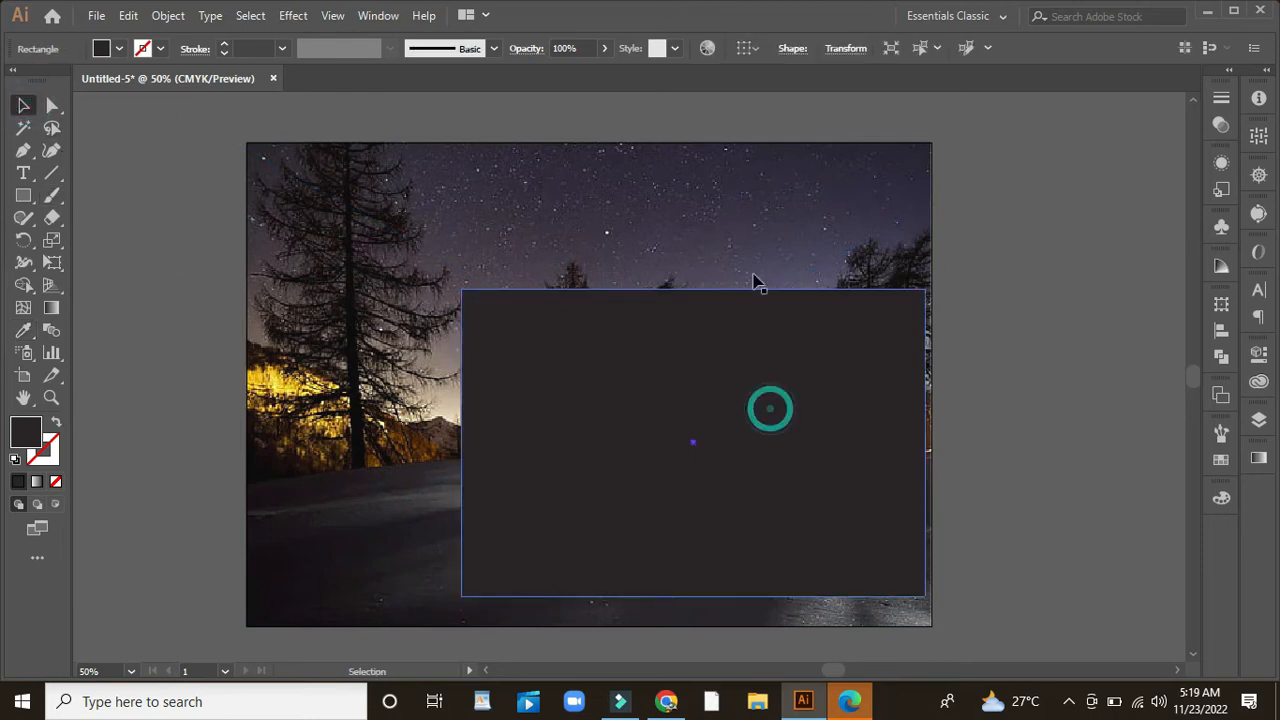
left_click(604, 48)
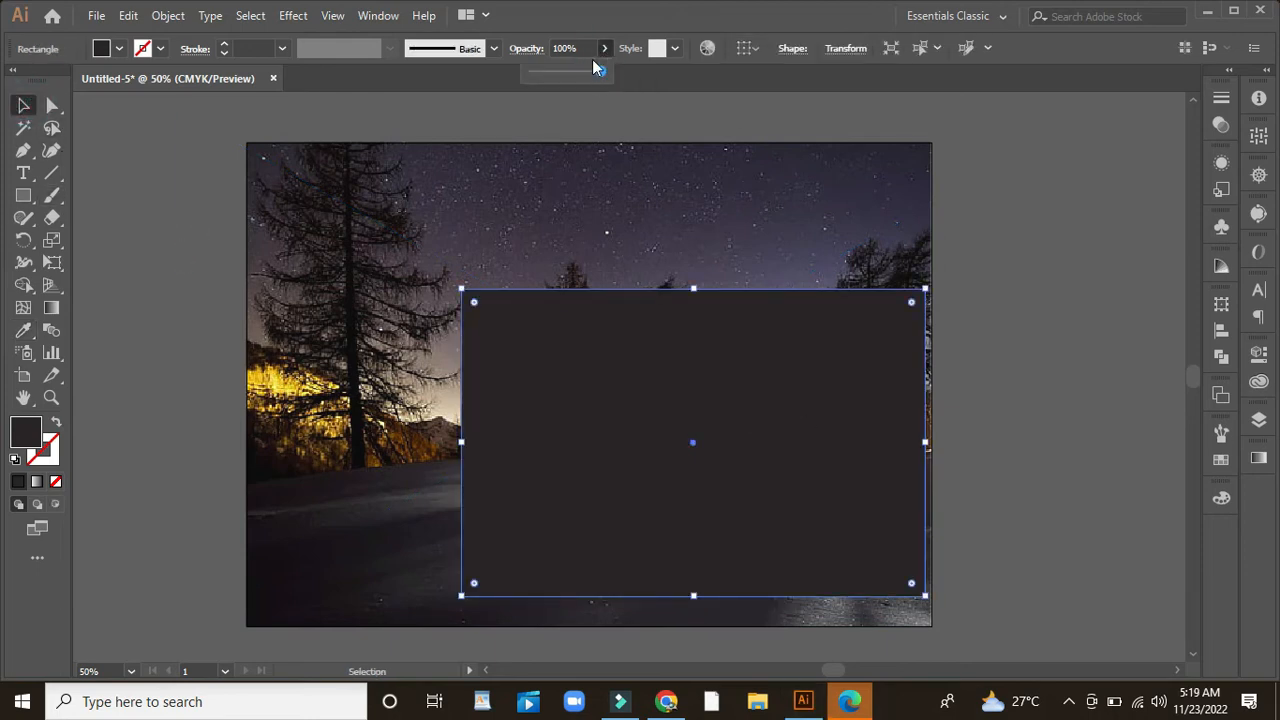
left_click_drag(584, 80, 567, 80)
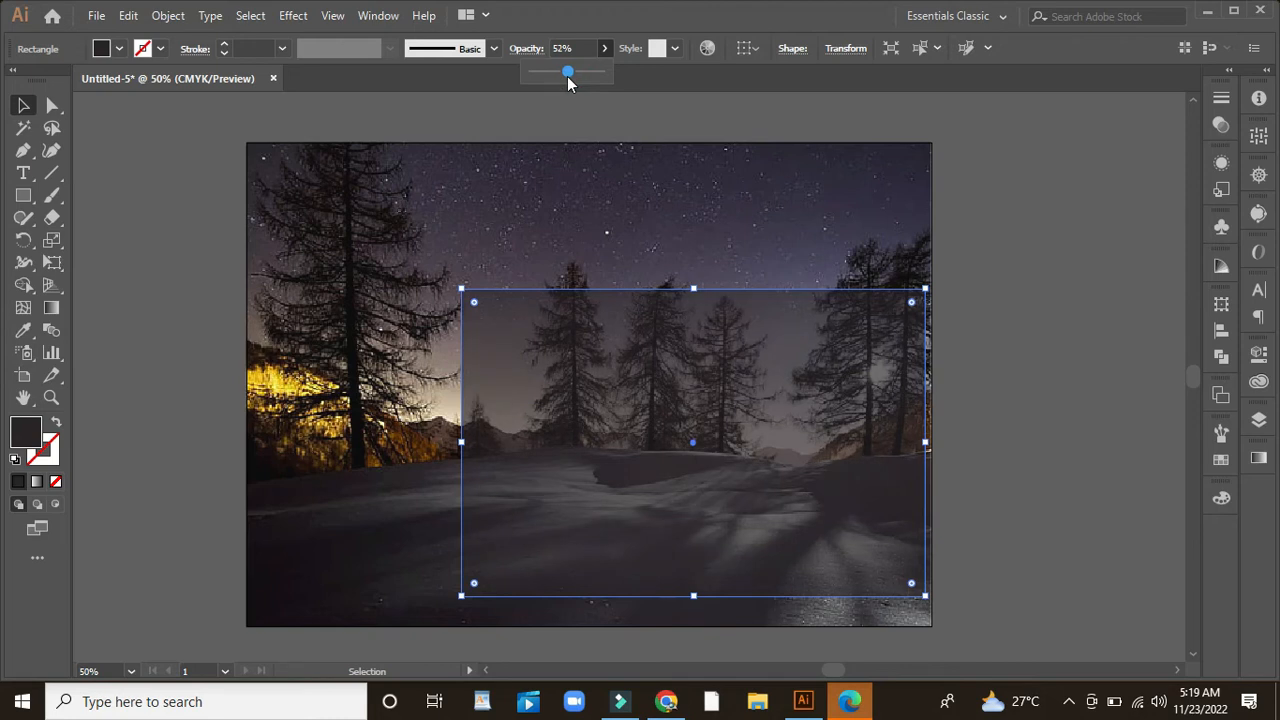
left_click(126, 206)
Step: Nudge the rectangle slightly left and narrow it from both sides to about 187 mm wide
left_click_drag(686, 394, 675, 400)
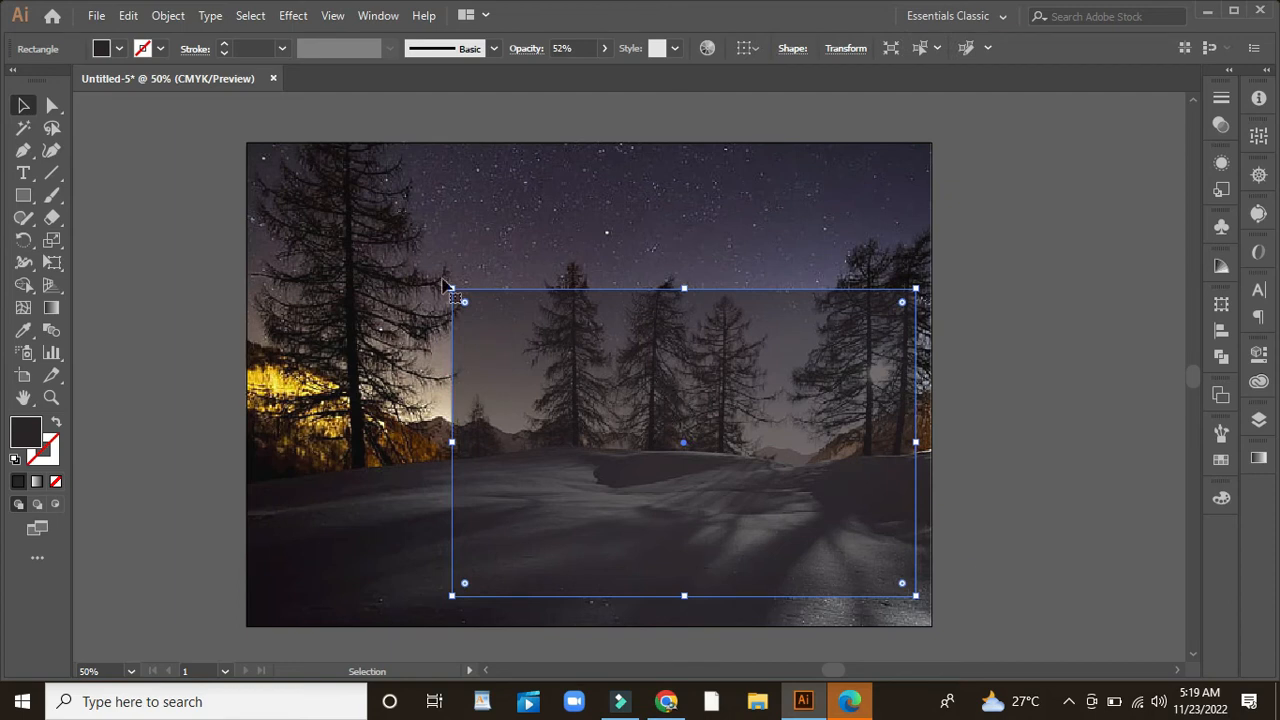
left_click(139, 241)
scroll(548, 328, "down", 1)
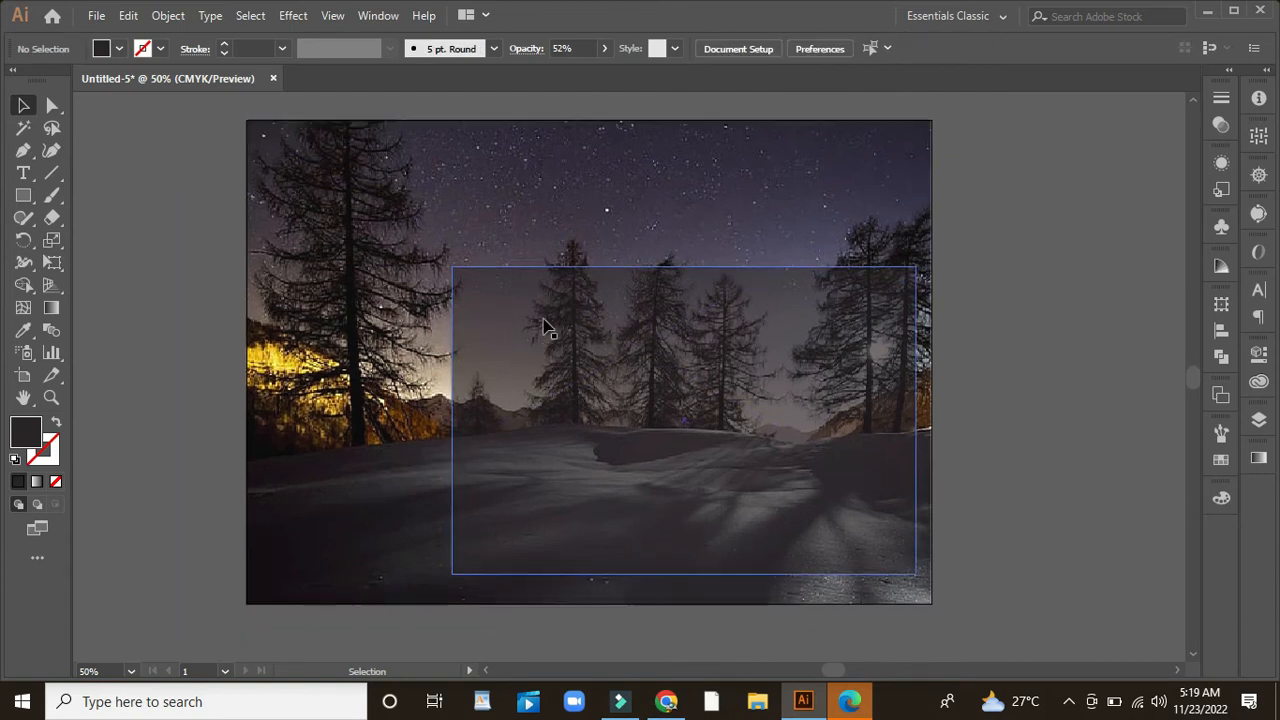
left_click(617, 360)
left_click_drag(455, 420, 471, 421)
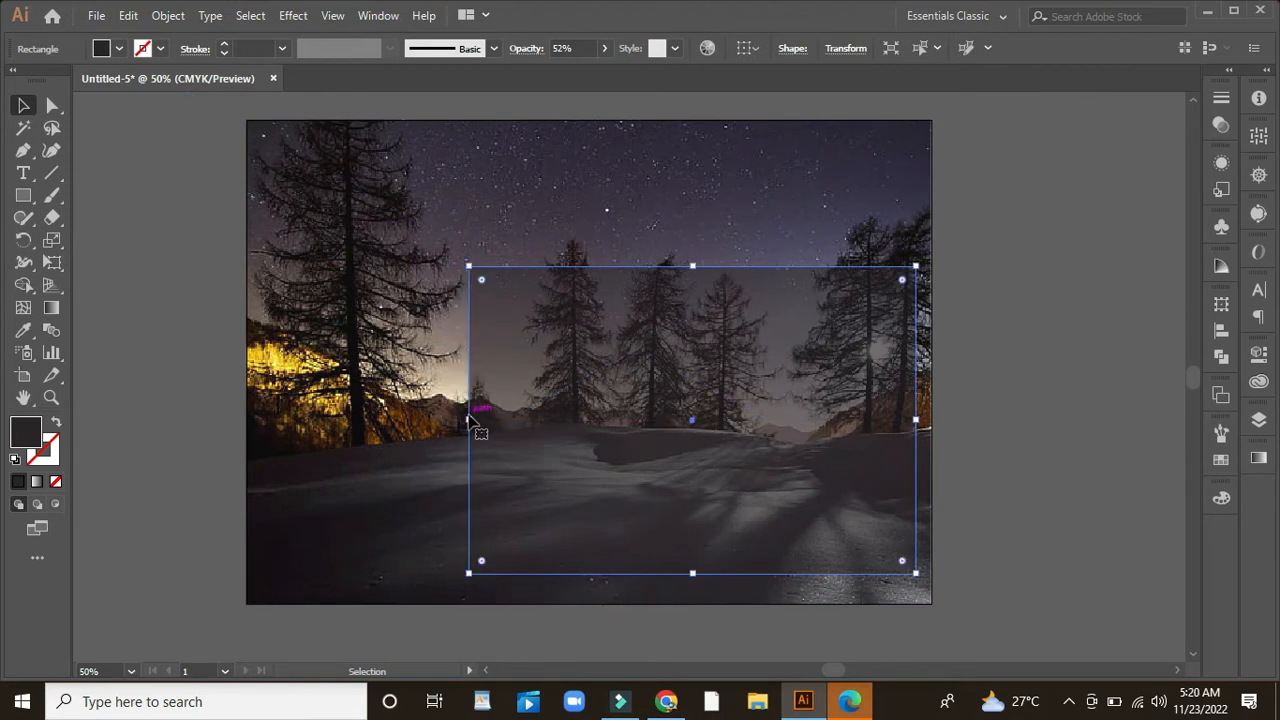
left_click_drag(916, 420, 900, 420)
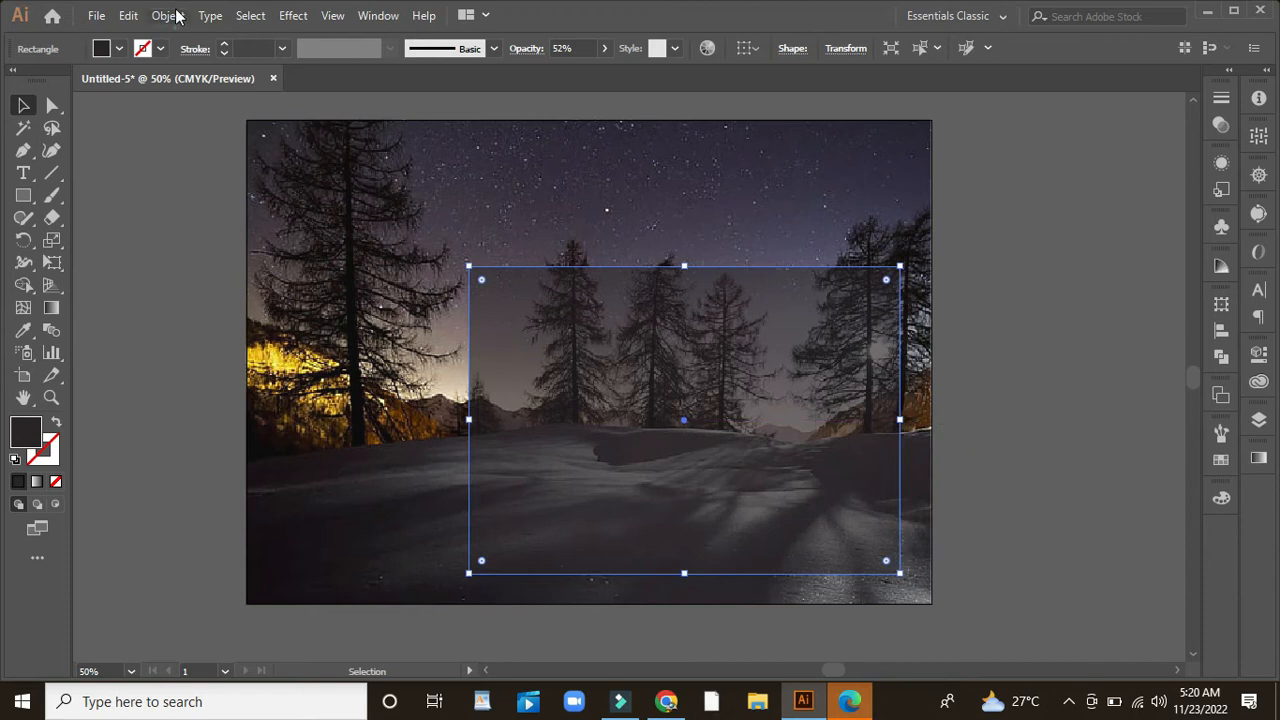
Step: Start Split Into Grid on the rectangle with the preview on, and move the dialog clear of the artwork
left_click(176, 16)
mouse_move(268, 441)
left_click(534, 637)
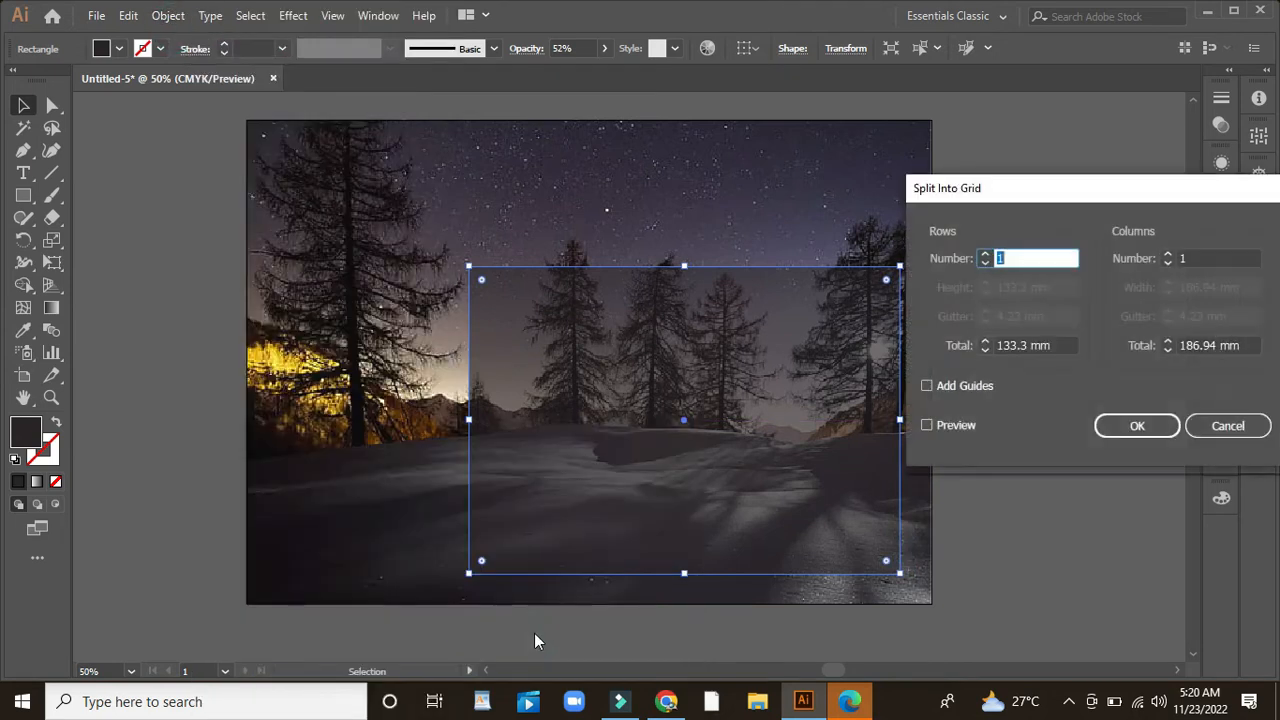
left_click(927, 426)
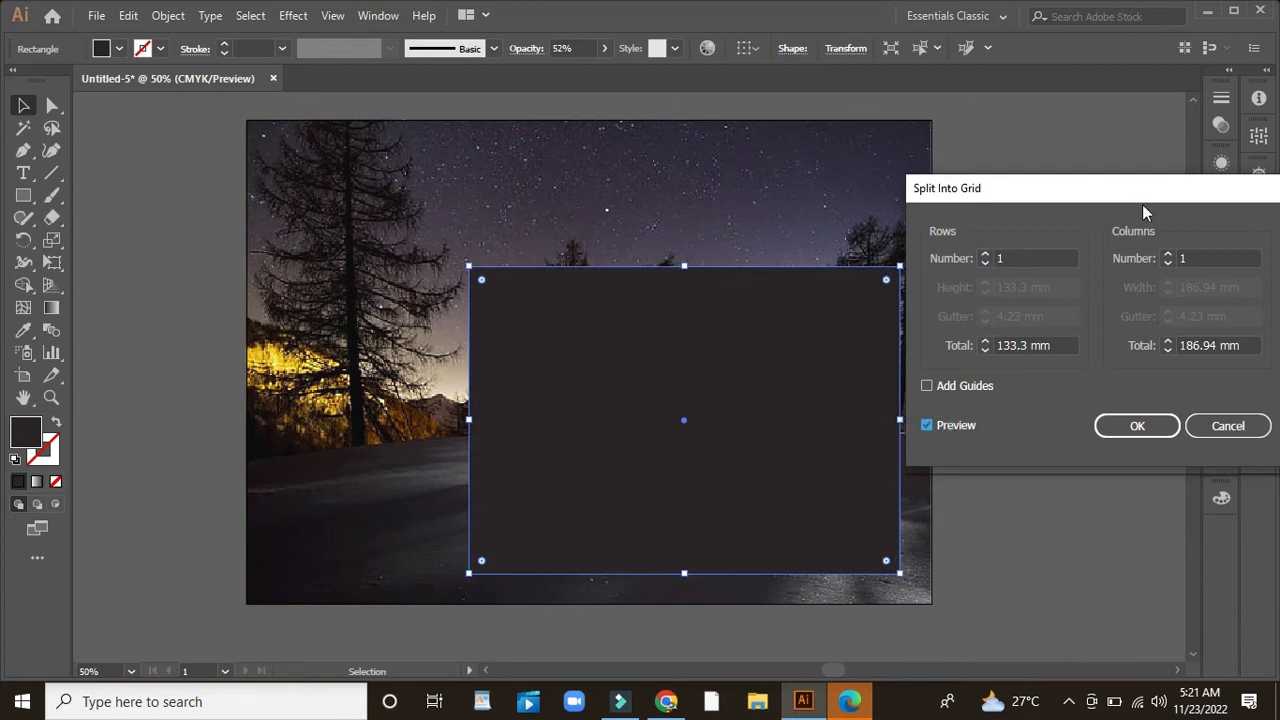
left_click_drag(1134, 196, 1060, 170)
Step: Set the number of grid rows to 6
left_click(924, 228)
left_click(918, 222)
left_click(918, 222)
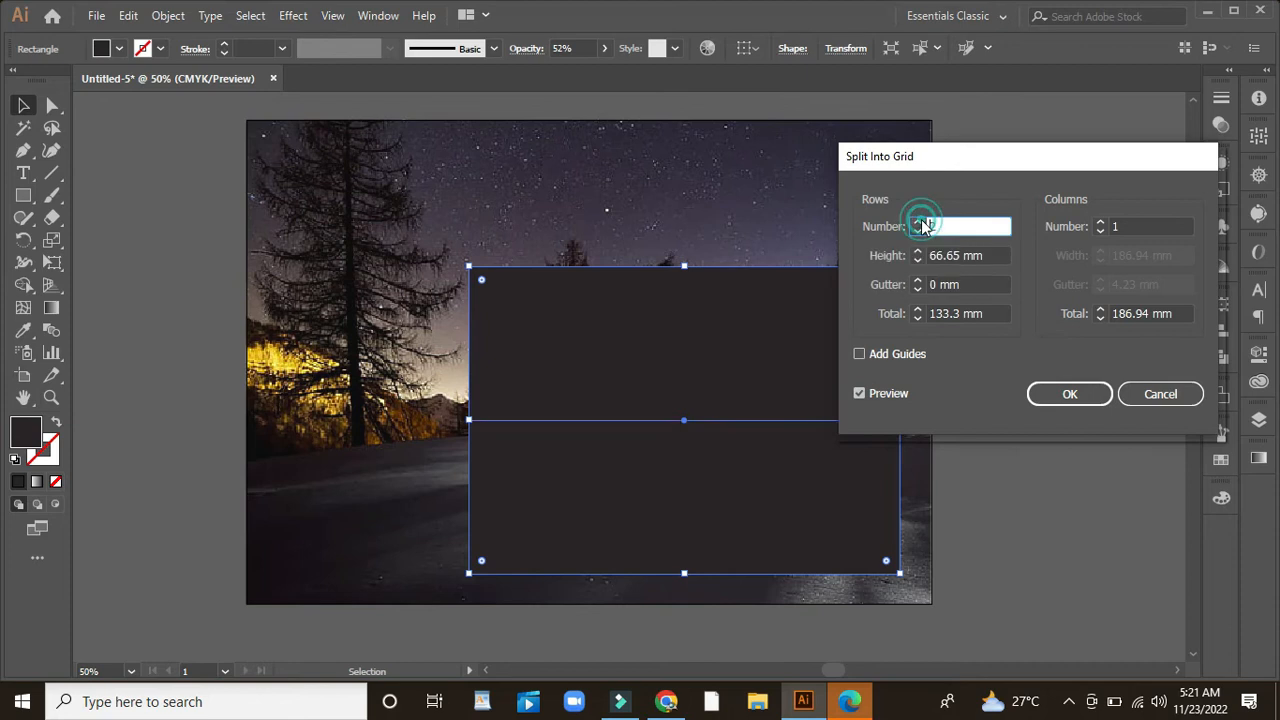
left_click(918, 222)
left_click(918, 222)
left_click(918, 222)
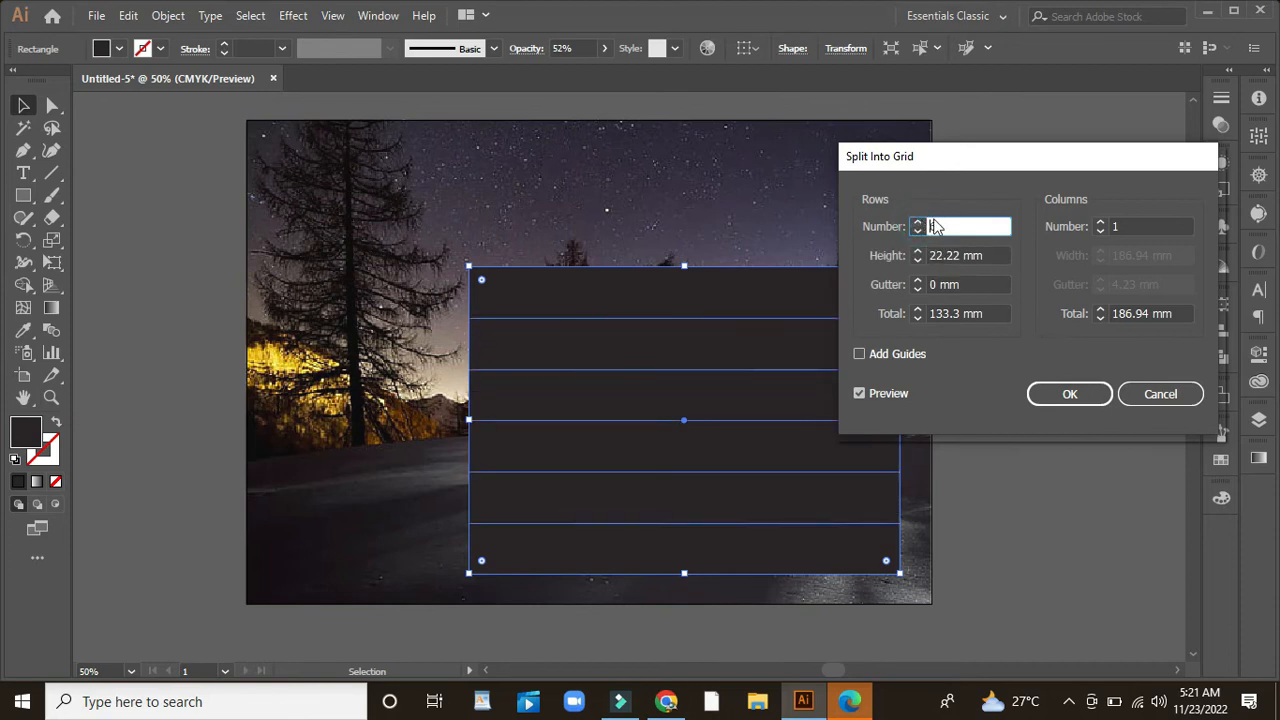
Step: Set the number of grid columns to 7 and start adjusting the column and row gutters
left_click(1100, 222)
left_click(1100, 222)
left_click(1100, 222)
left_click(1100, 222)
left_click(1100, 222)
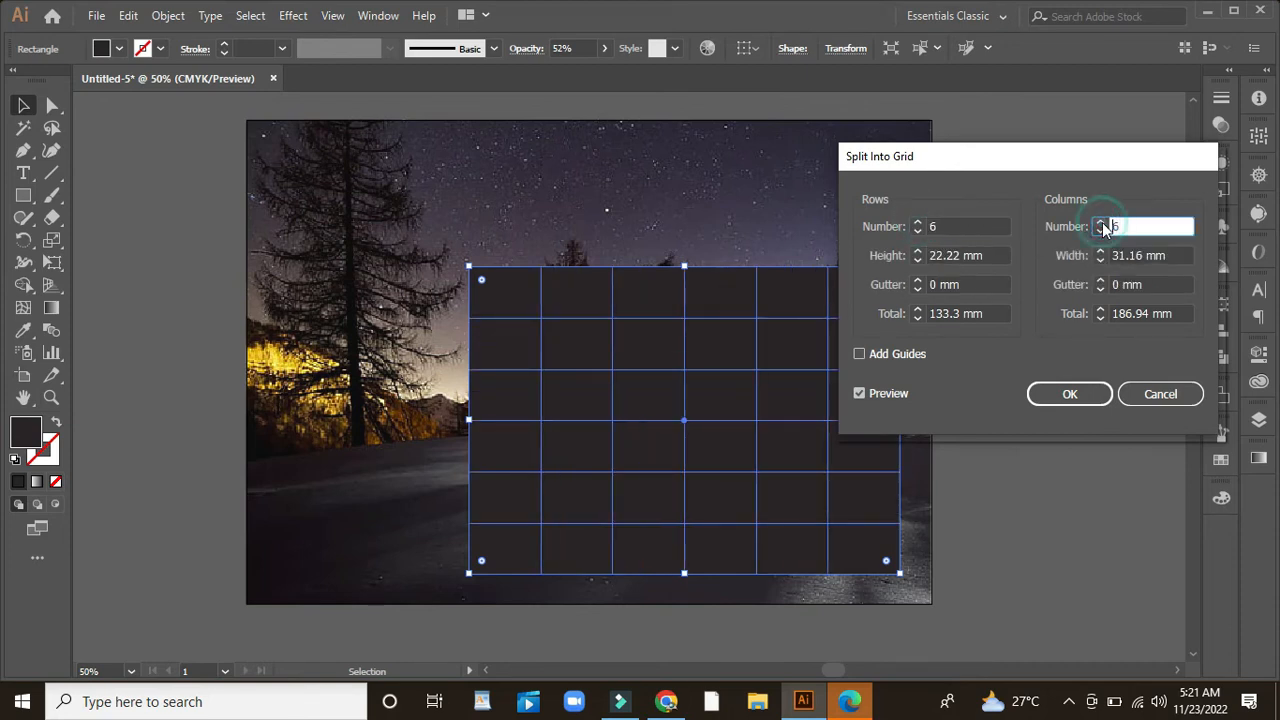
left_click(1100, 222)
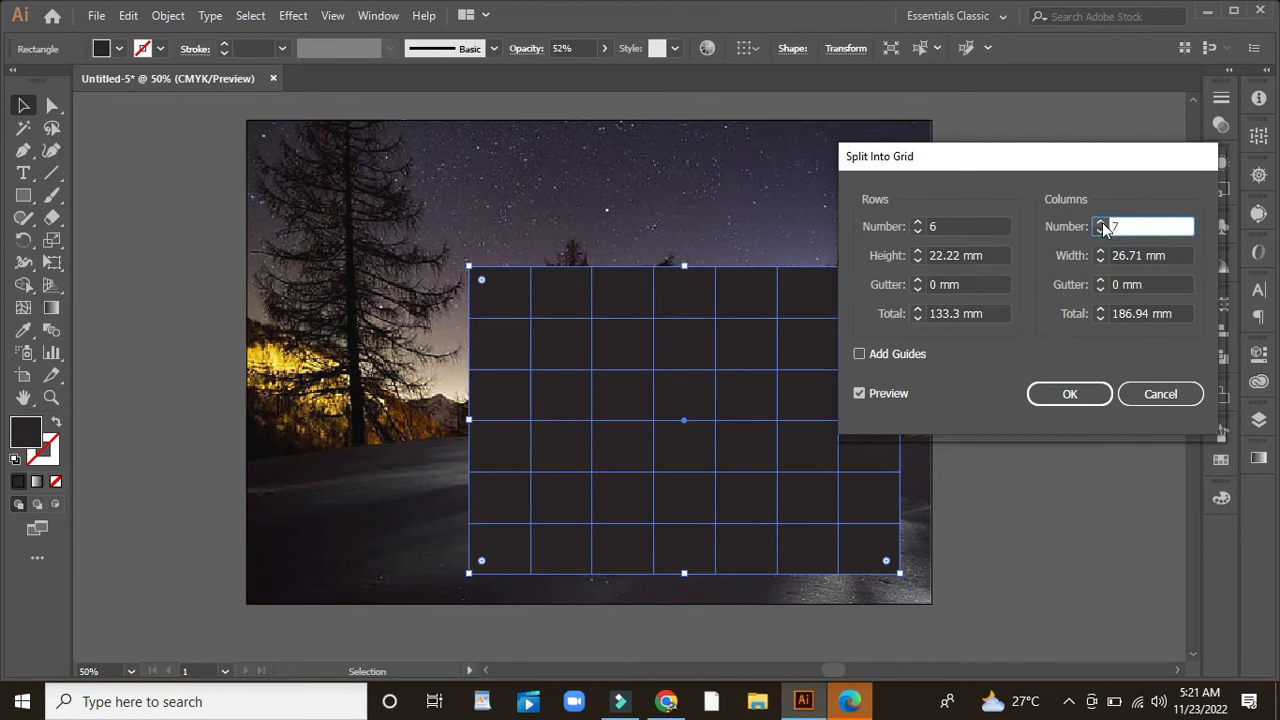
left_click(1100, 280)
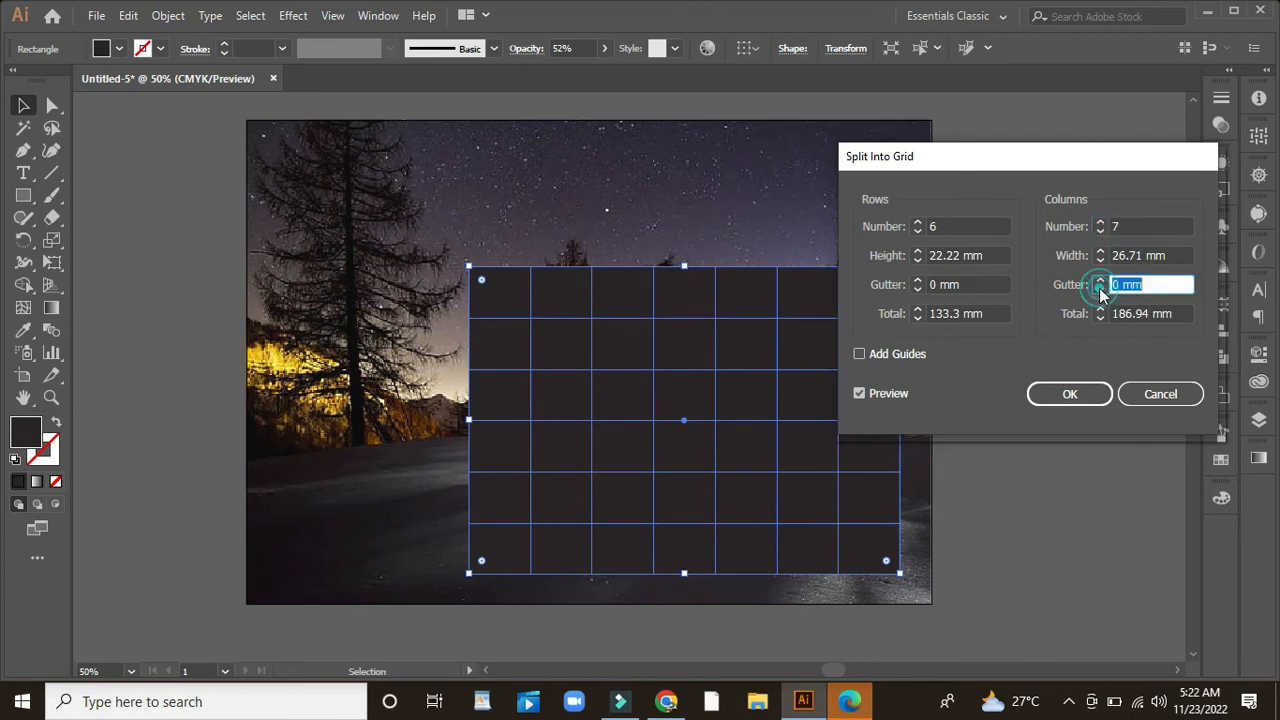
left_click(918, 282)
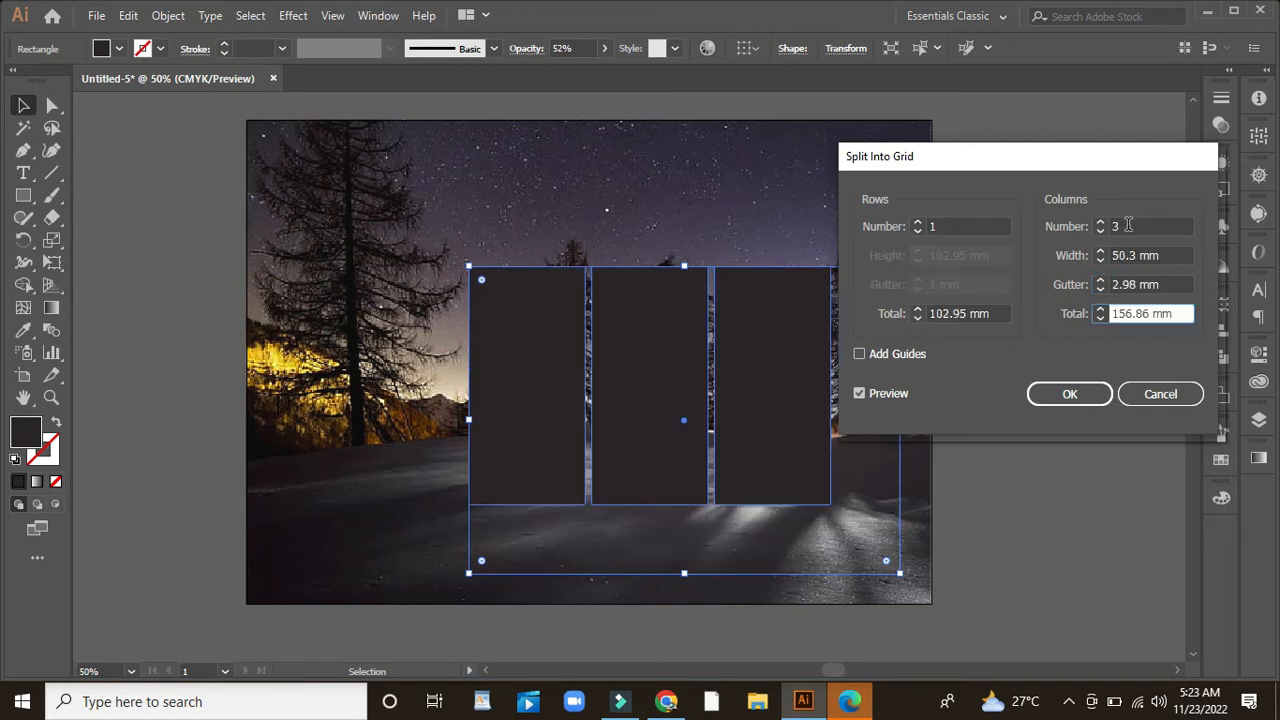
Step: Set the grid to 7 columns and 6 rows
left_click(1128, 225)
left_click(1100, 222)
left_click(1100, 222)
left_click(1100, 222)
left_click(1100, 222)
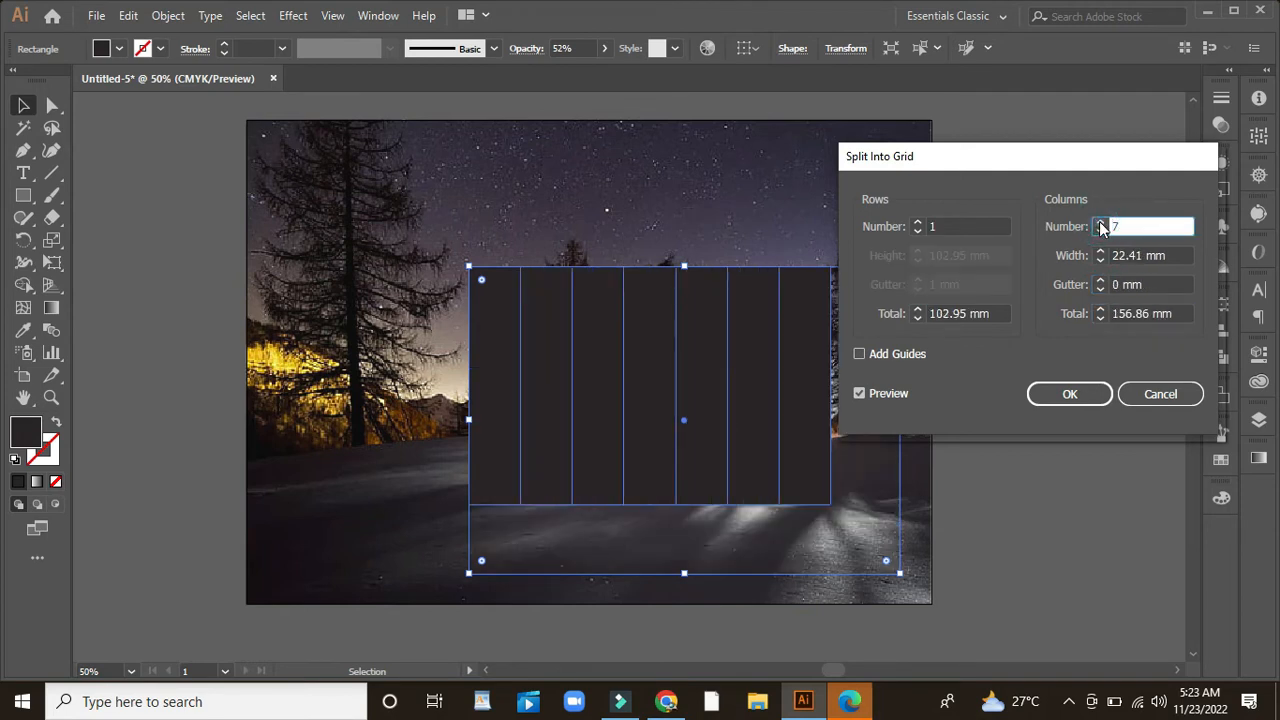
left_click(918, 222)
left_click(918, 222)
left_click(918, 222)
left_click(918, 222)
left_click(918, 222)
Step: Set both the column and row gutters to 1 mm and apply the split
left_click(1117, 284)
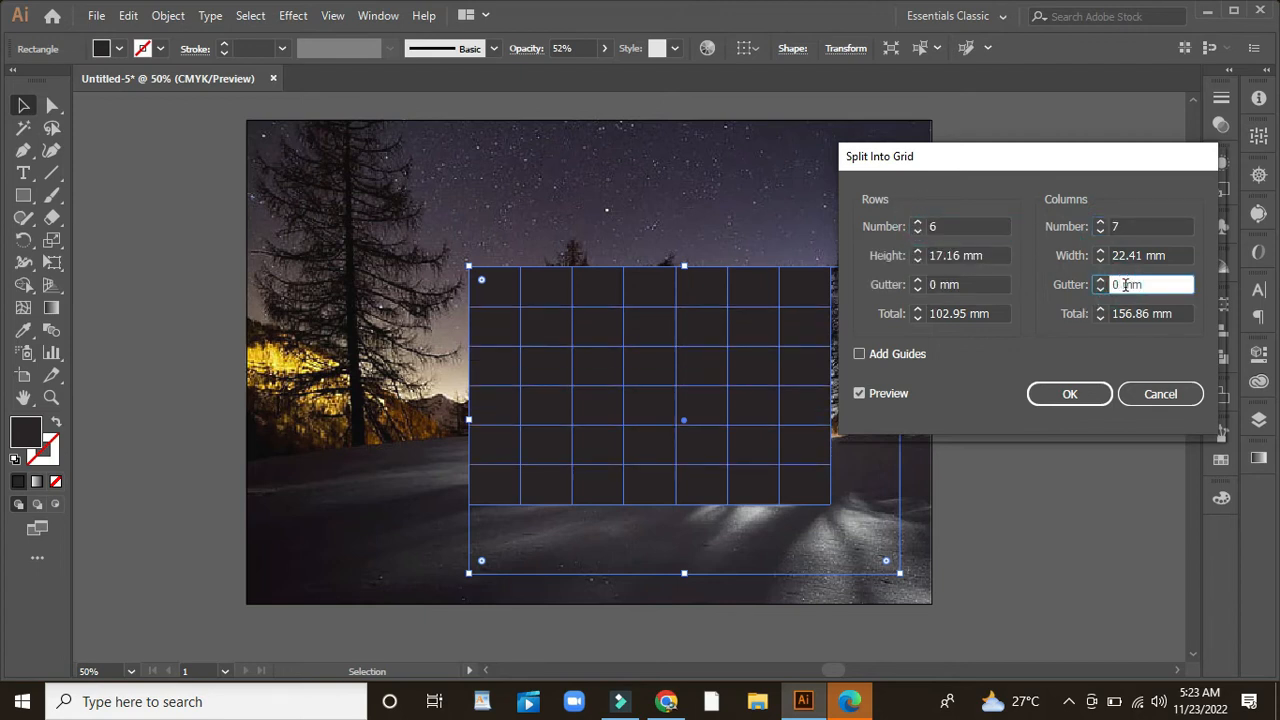
left_click(1100, 280)
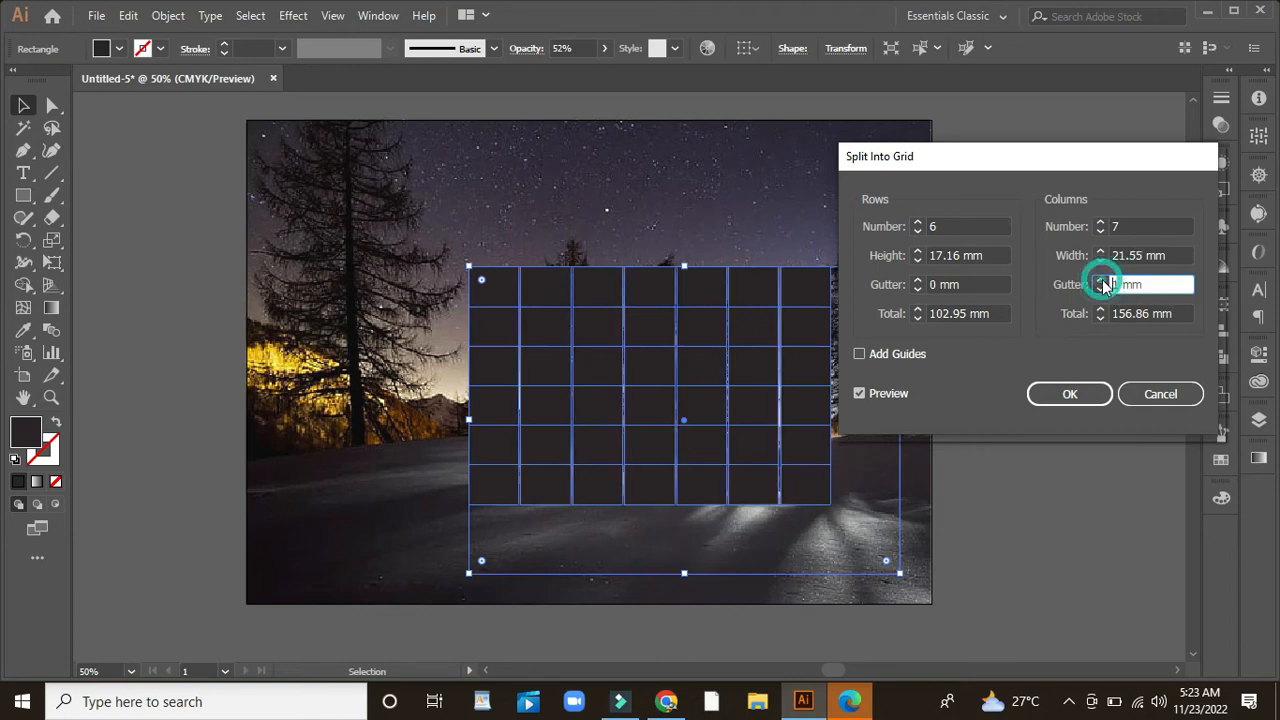
left_click(917, 281)
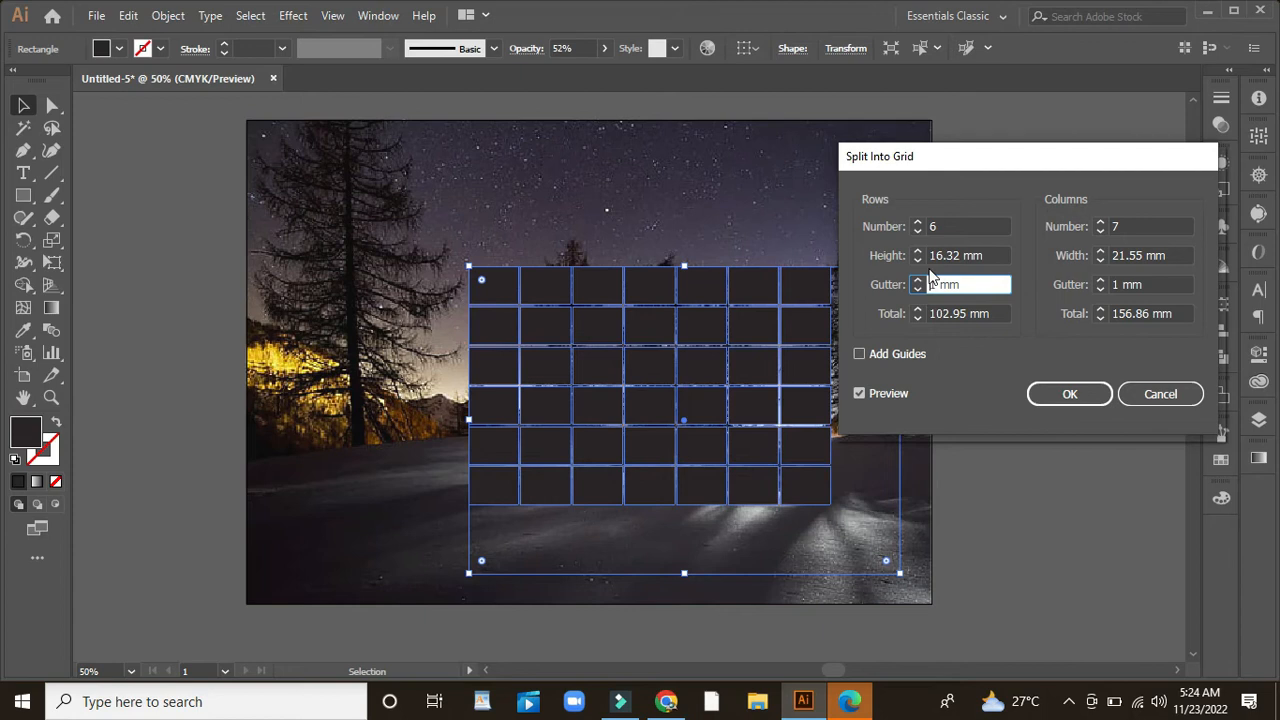
left_click(1064, 392)
Step: Move the grid down and to the right over the snowy ground and try reducing its opacity
left_click_drag(631, 350, 684, 418)
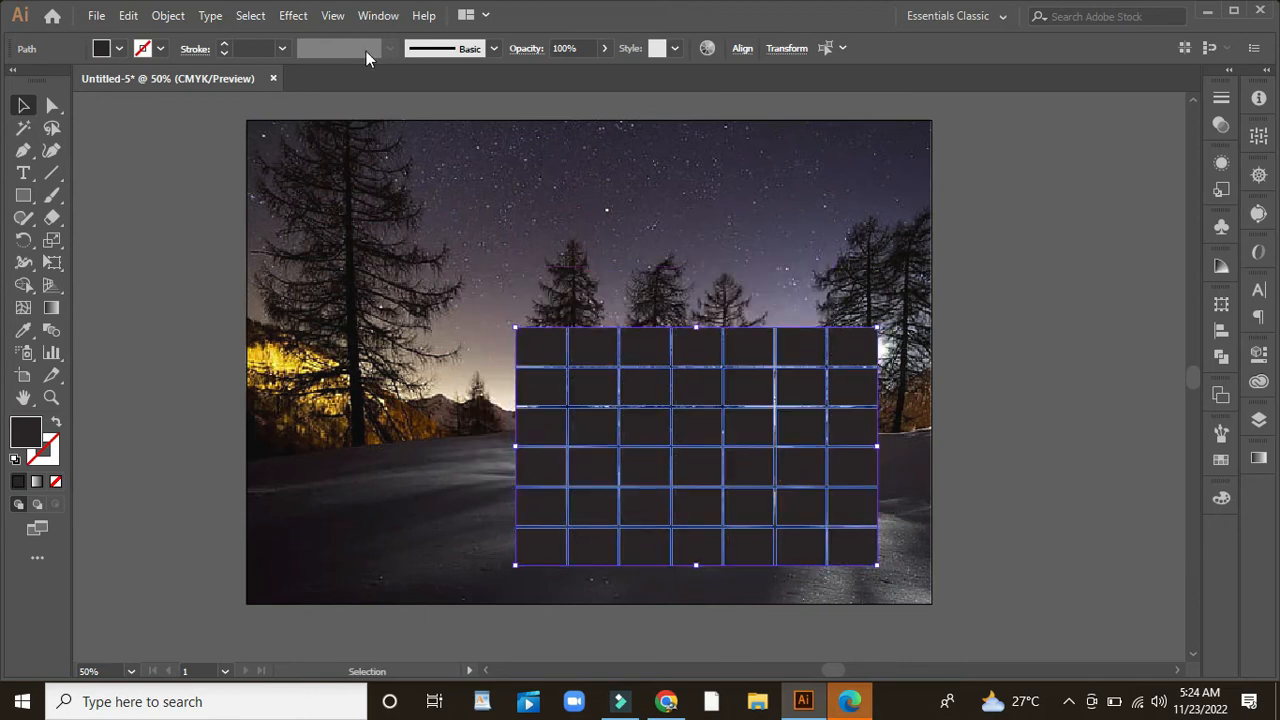
left_click(603, 49)
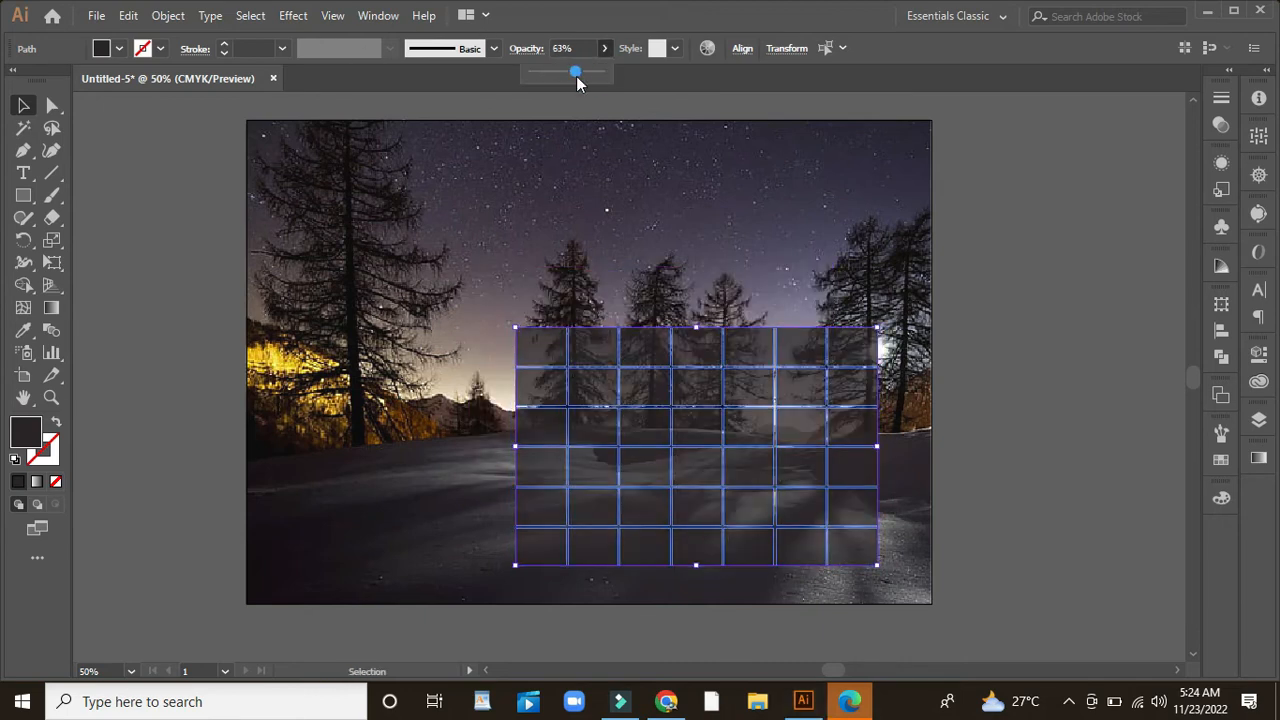
left_click_drag(576, 76, 584, 80)
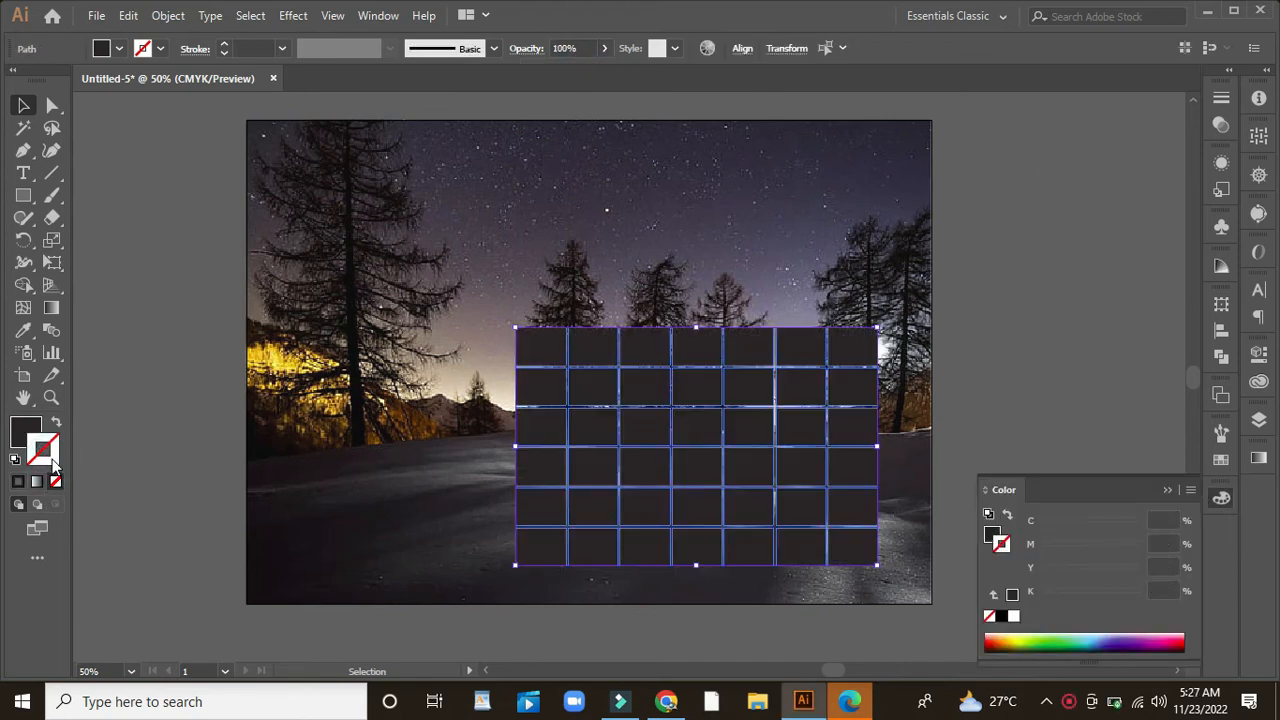
Step: Give all the grid cells a white stroke with a weight of 2 pt
left_click(56, 481)
double_click(50, 457)
mouse_move(600, 455)
left_mouse_down()
mouse_move(521, 388)
mouse_move(606, 447)
mouse_move(562, 410)
left_mouse_up()
left_click(1044, 430)
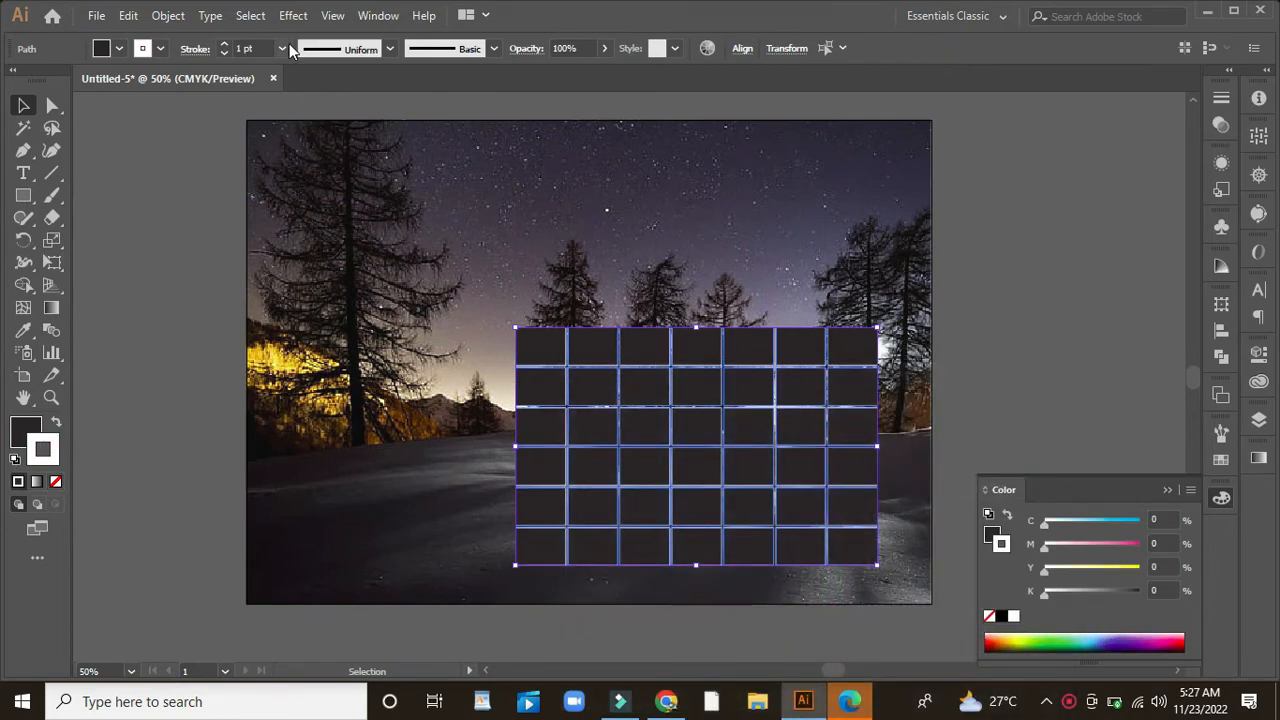
left_click(224, 44)
left_click(223, 45)
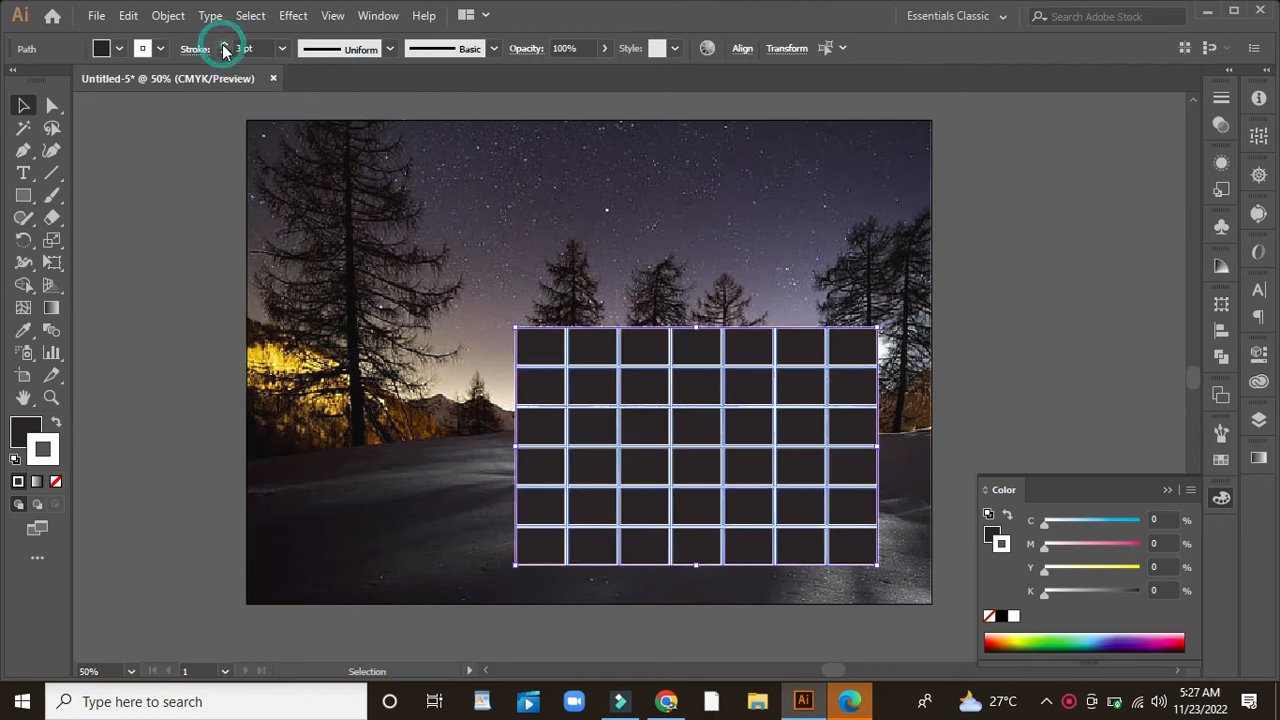
left_click(223, 53)
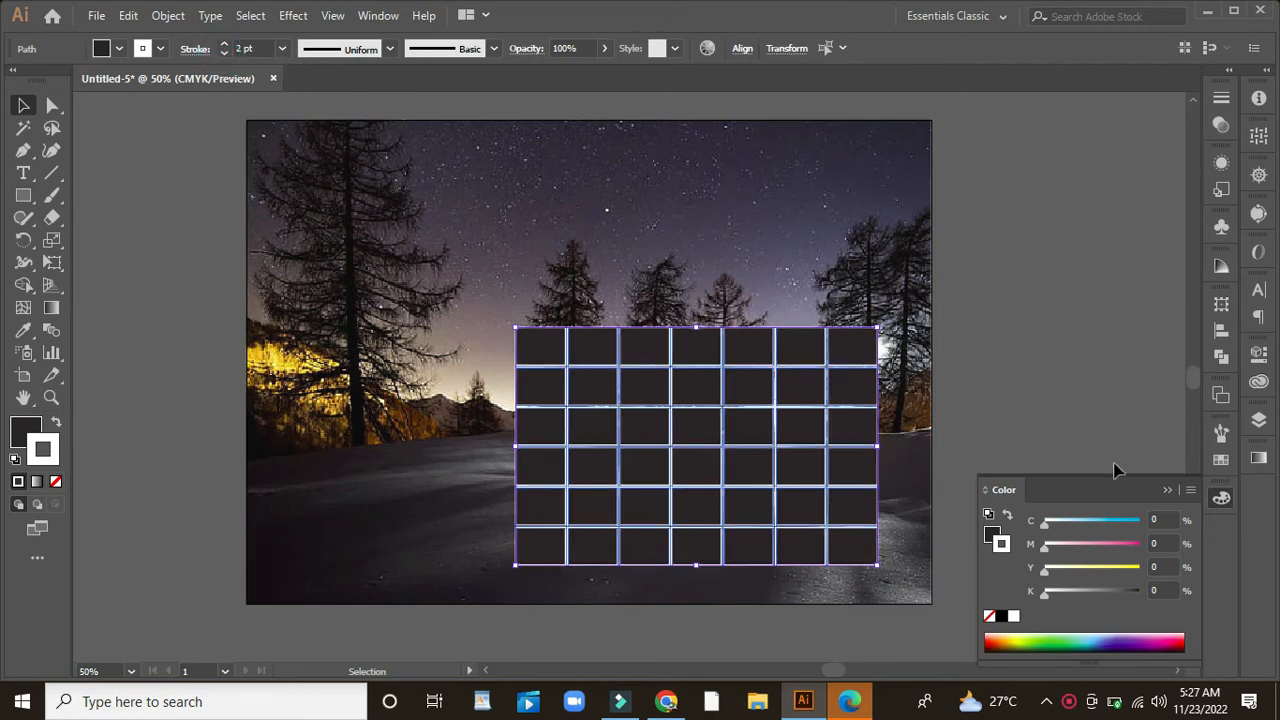
left_click(1152, 320)
Step: Try to change the fill of the grid's top row to the dark grey #332c32
left_click_drag(502, 316, 882, 350)
double_click(26, 430)
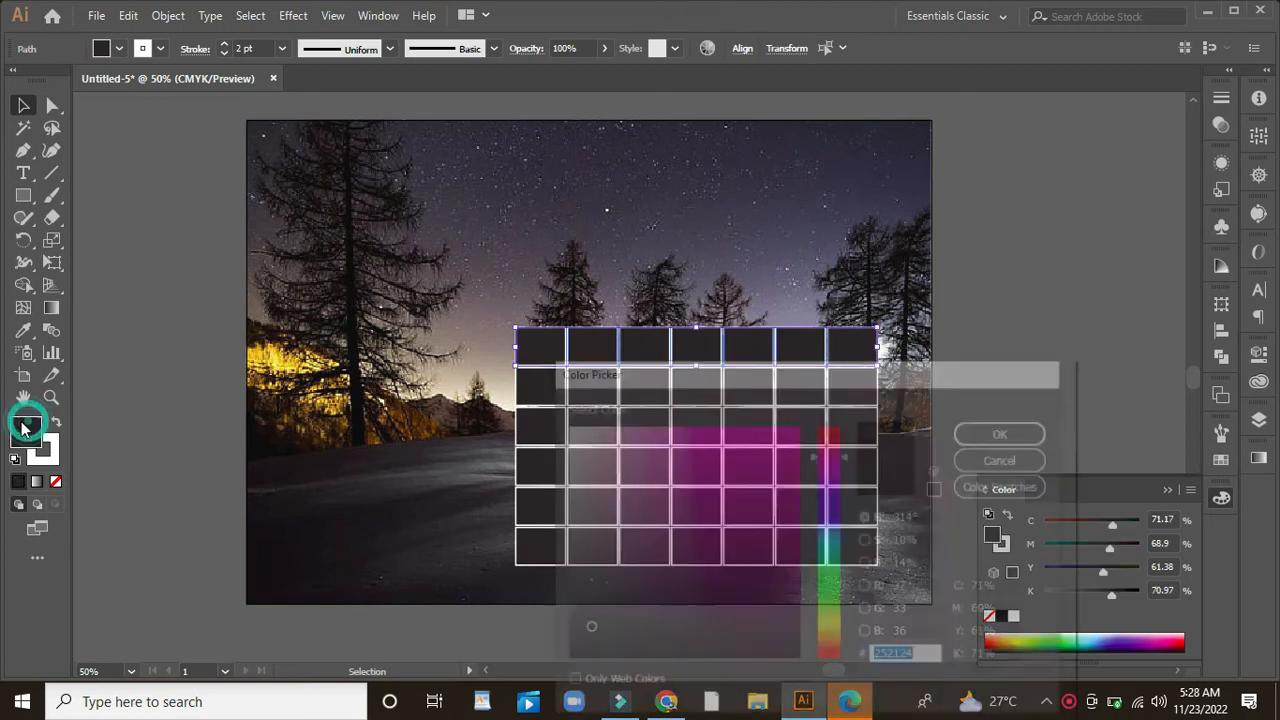
left_click_drag(590, 632, 593, 614)
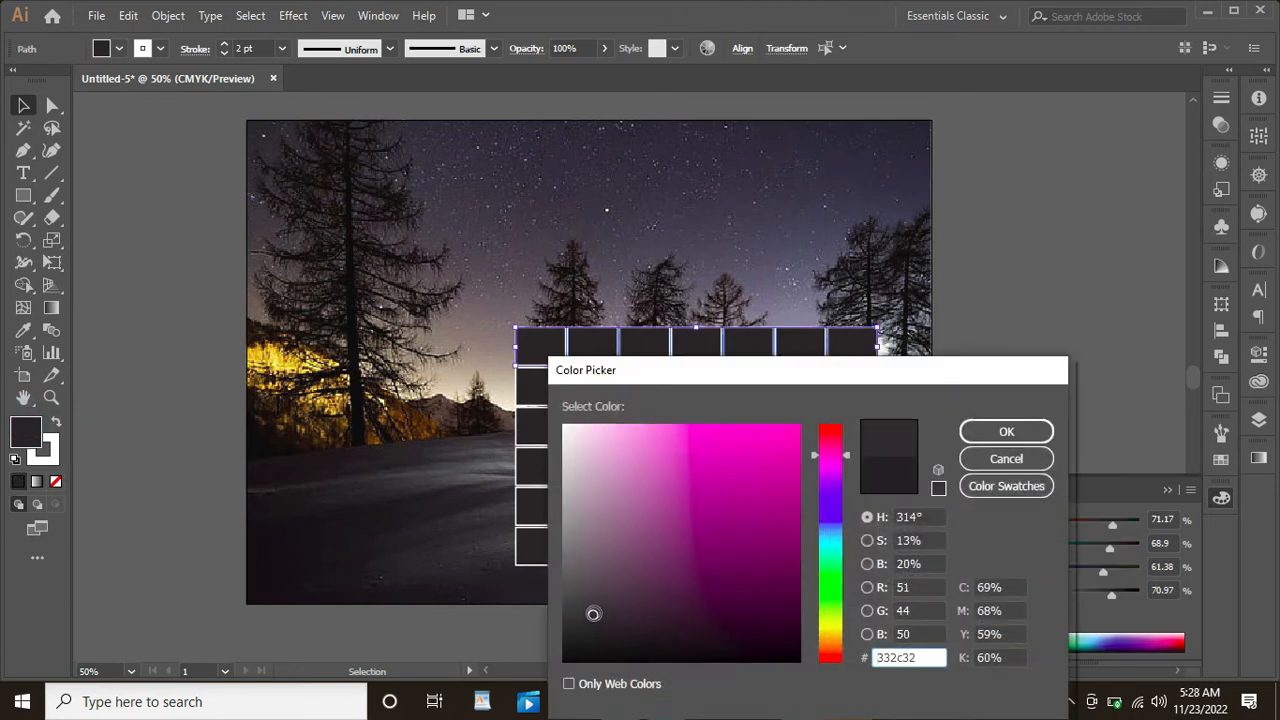
left_click(1007, 440)
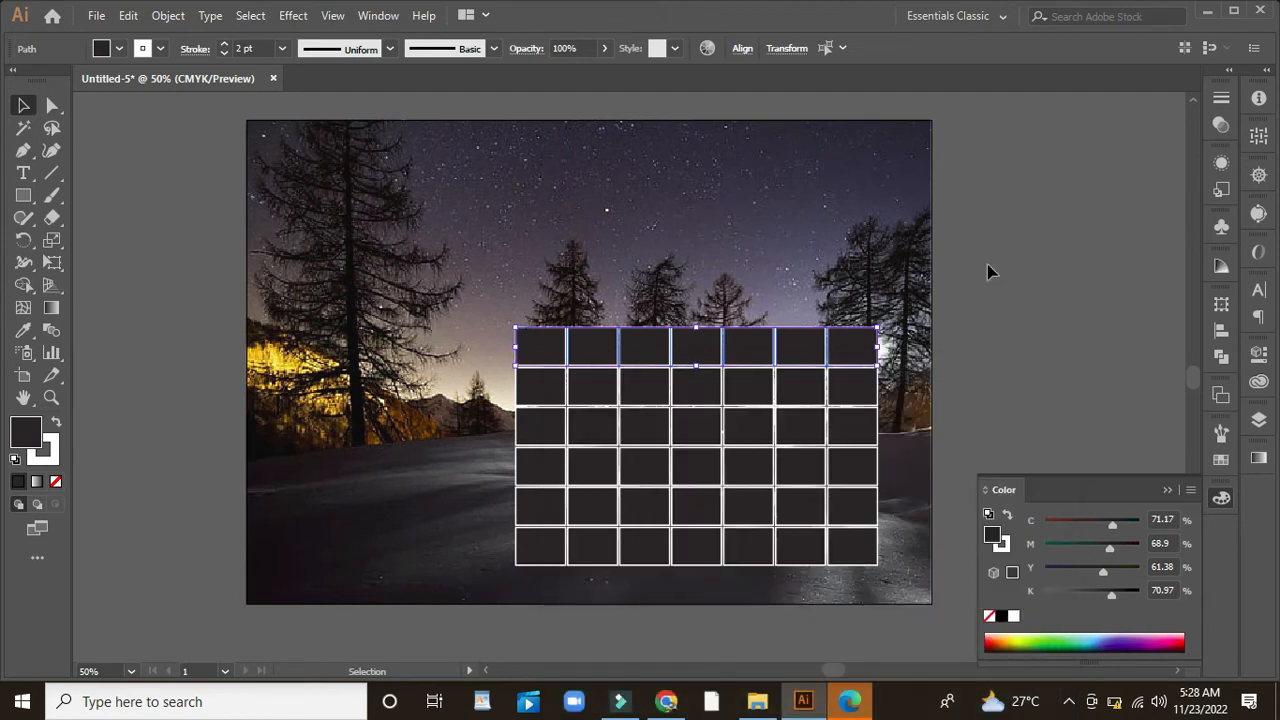
Step: Fill the grid's top row with a dark brown sampled from the photo's lit hillside using the Eyedropper
left_click(988, 271)
left_click(793, 355)
left_click(23, 330)
left_click(433, 420)
left_click(23, 105)
left_click(116, 256)
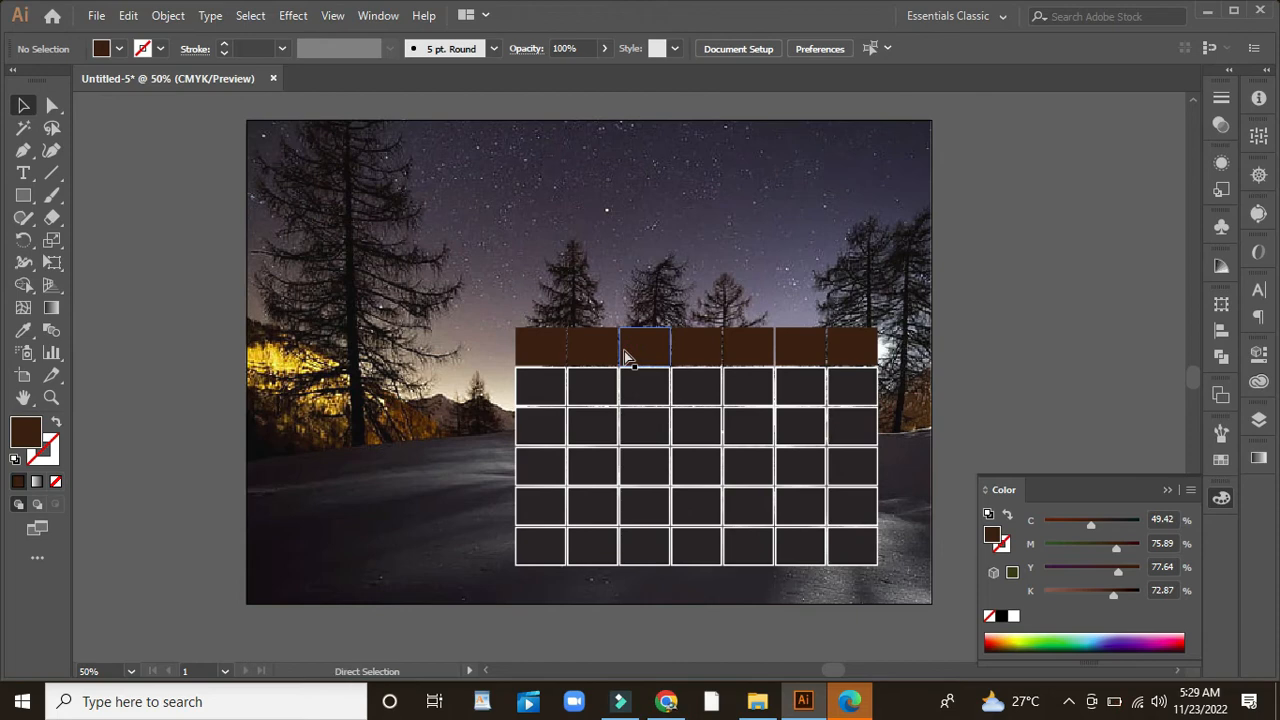
Step: Give the brown top-row cells a white 1 pt stroke
key("ctrl+1")
left_click(1167, 489)
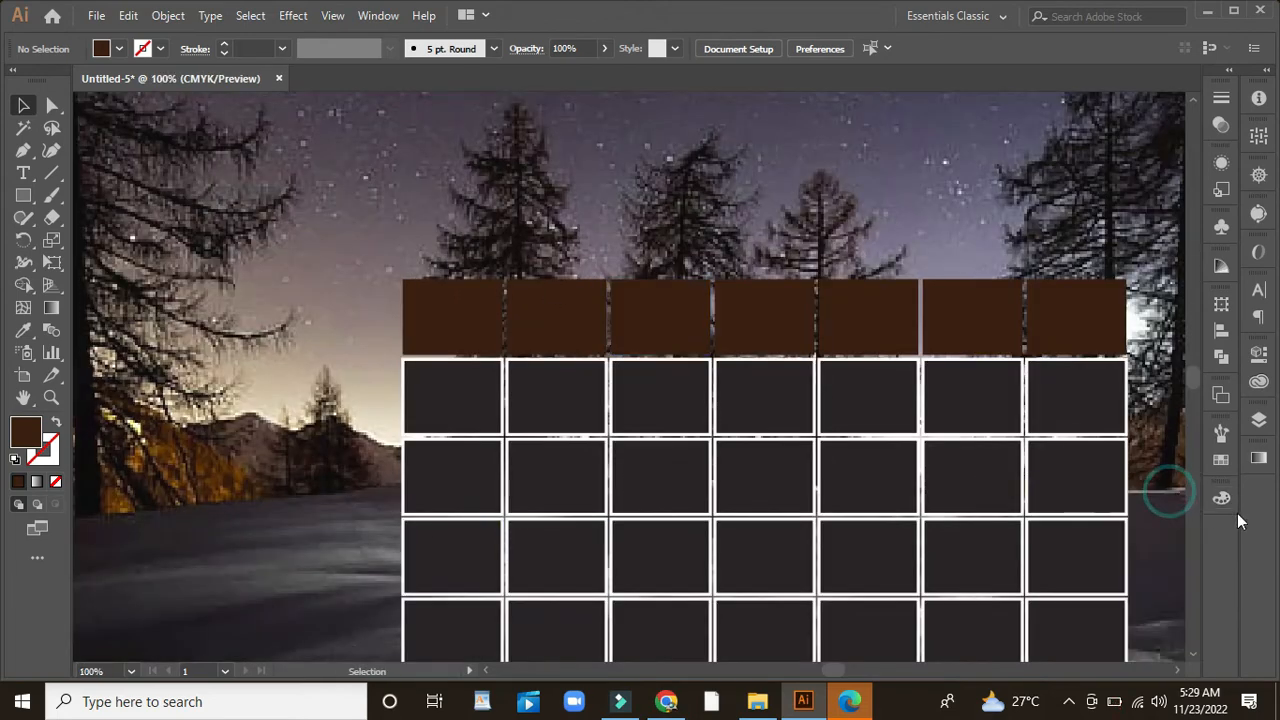
left_click_drag(856, 246, 732, 110)
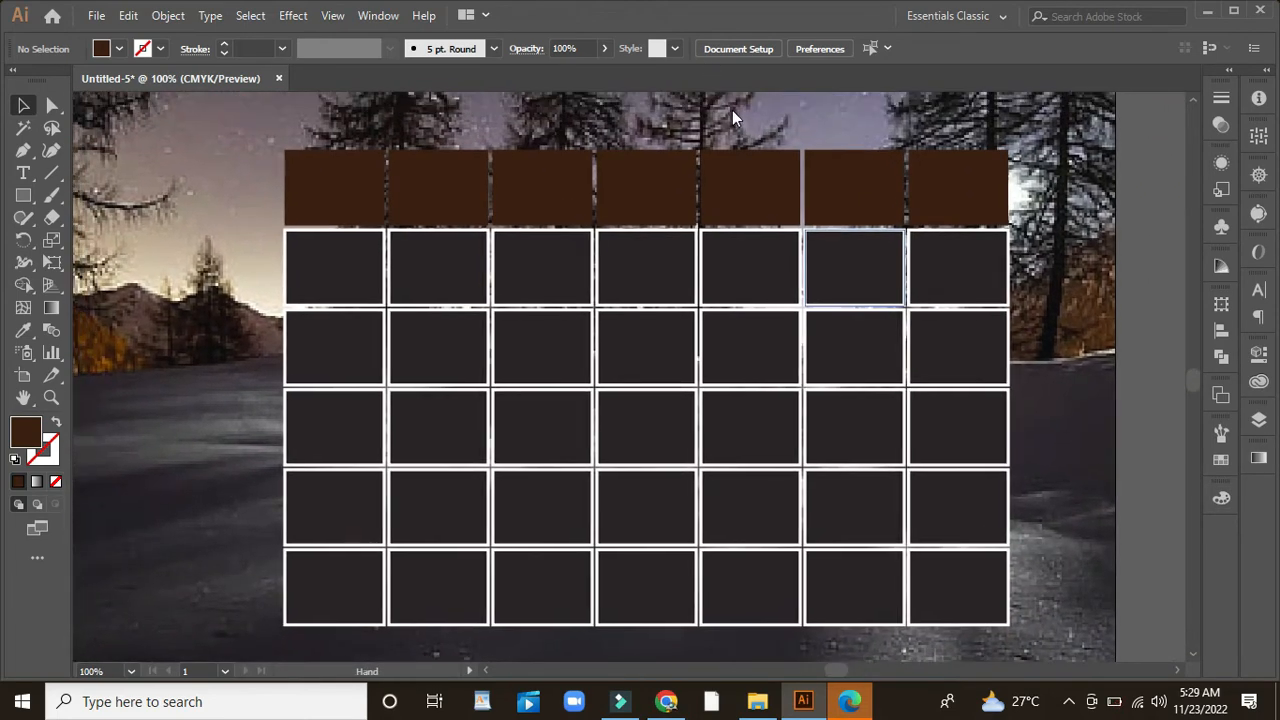
key("F6")
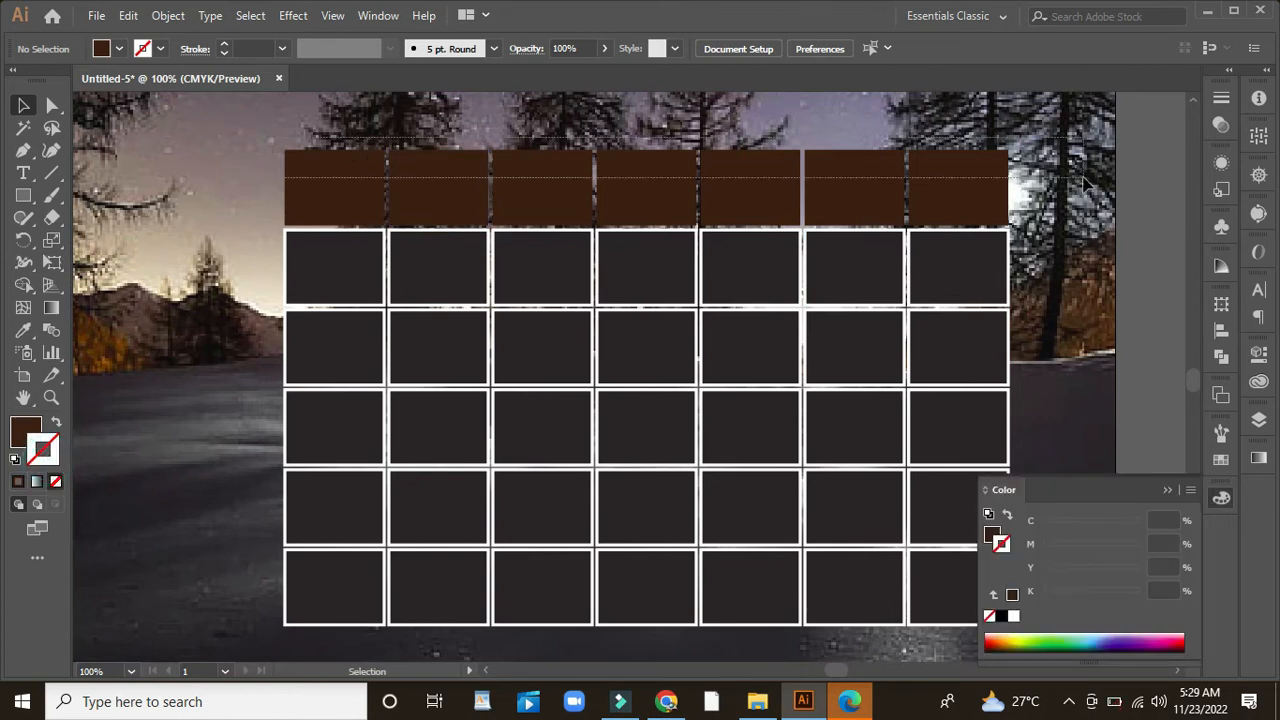
left_click_drag(1084, 178, 1086, 180)
left_click(160, 49)
left_click(37, 82)
left_click(164, 200)
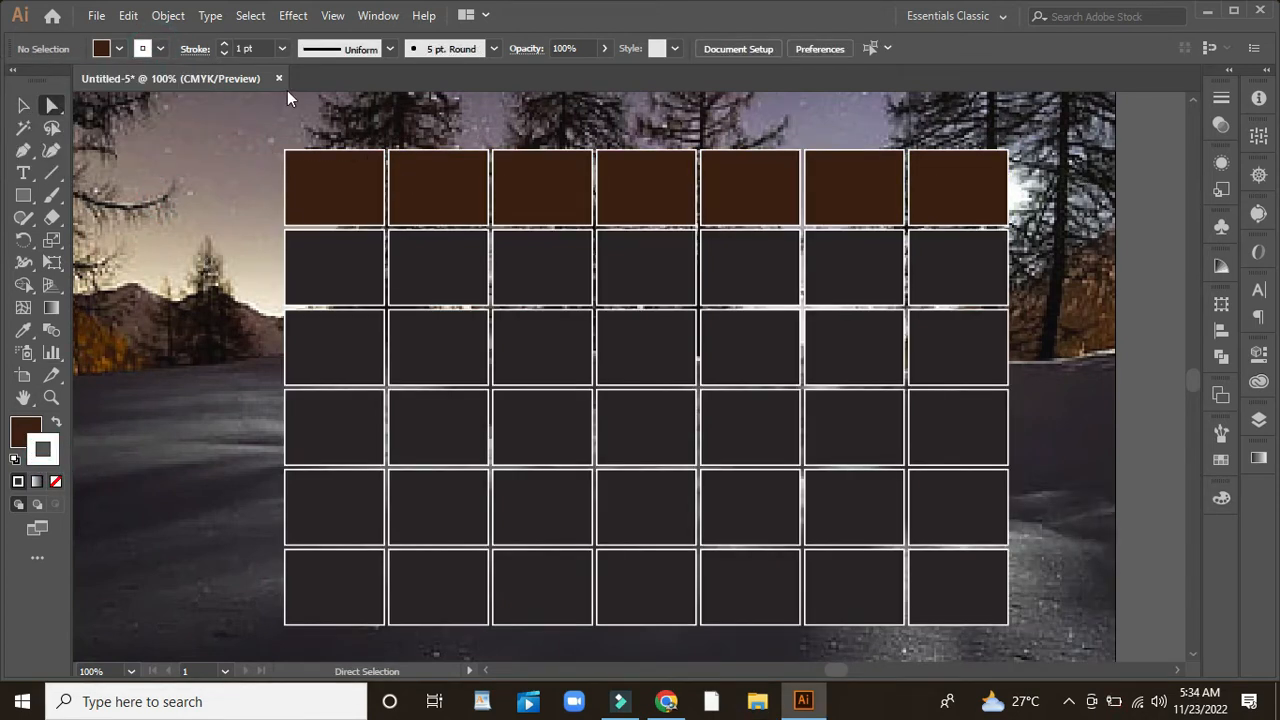
Step: Round the corners of the first two brown cells in the top row
left_click(300, 165)
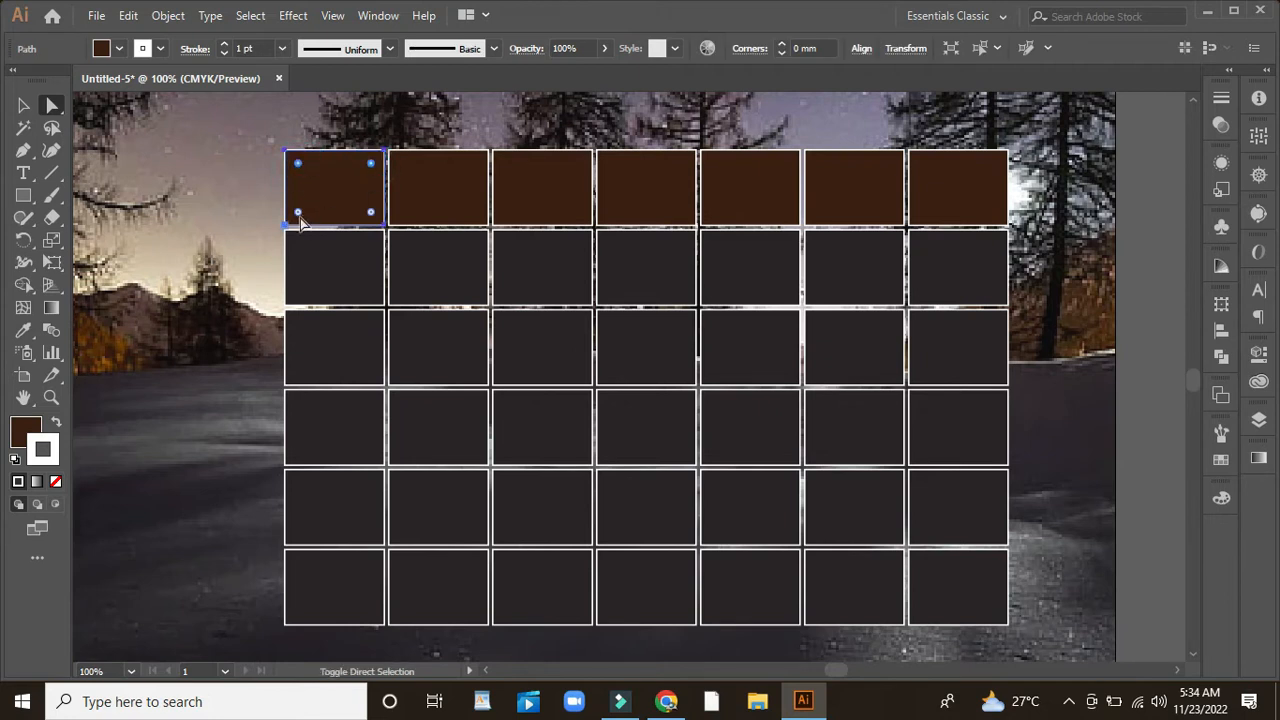
left_click_drag(370, 212, 401, 170)
left_click(400, 163)
left_click(310, 125)
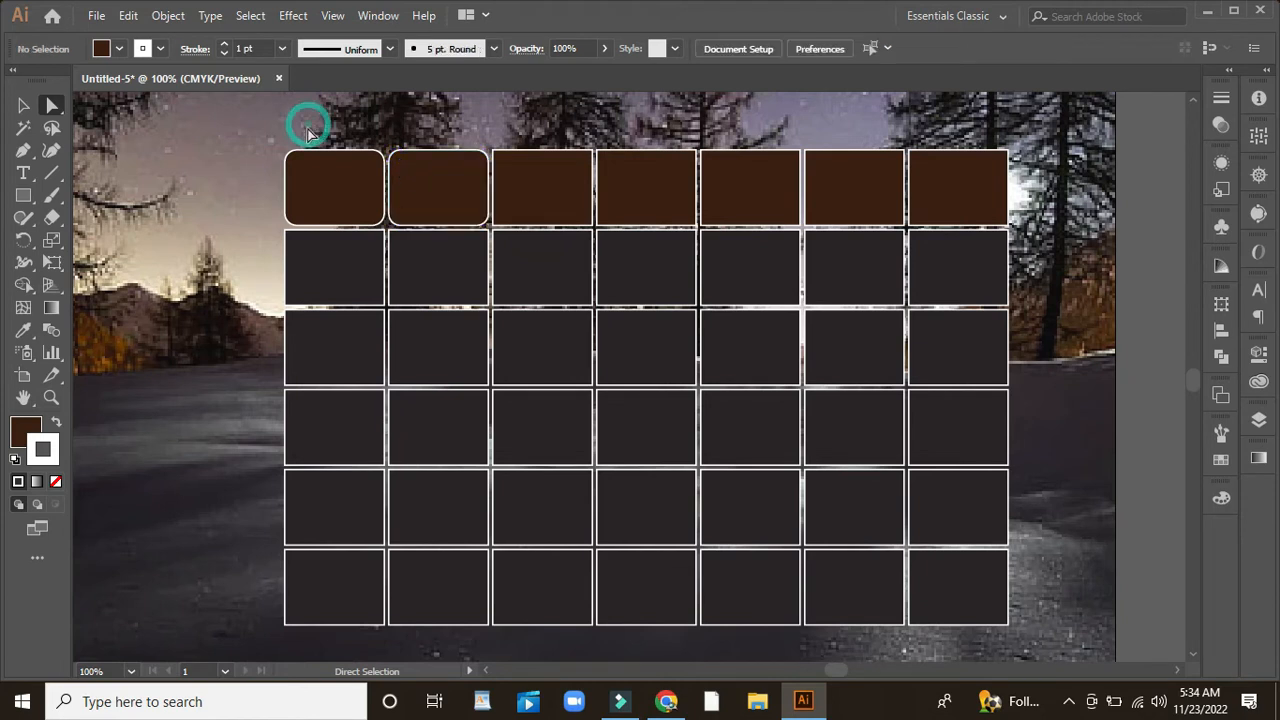
Step: Round all corners of the third and fourth brown cells to match the first two
left_click(517, 179)
left_click_drag(507, 164, 505, 165)
left_click(611, 172)
left_click_drag(612, 164, 614, 170)
left_click(651, 134)
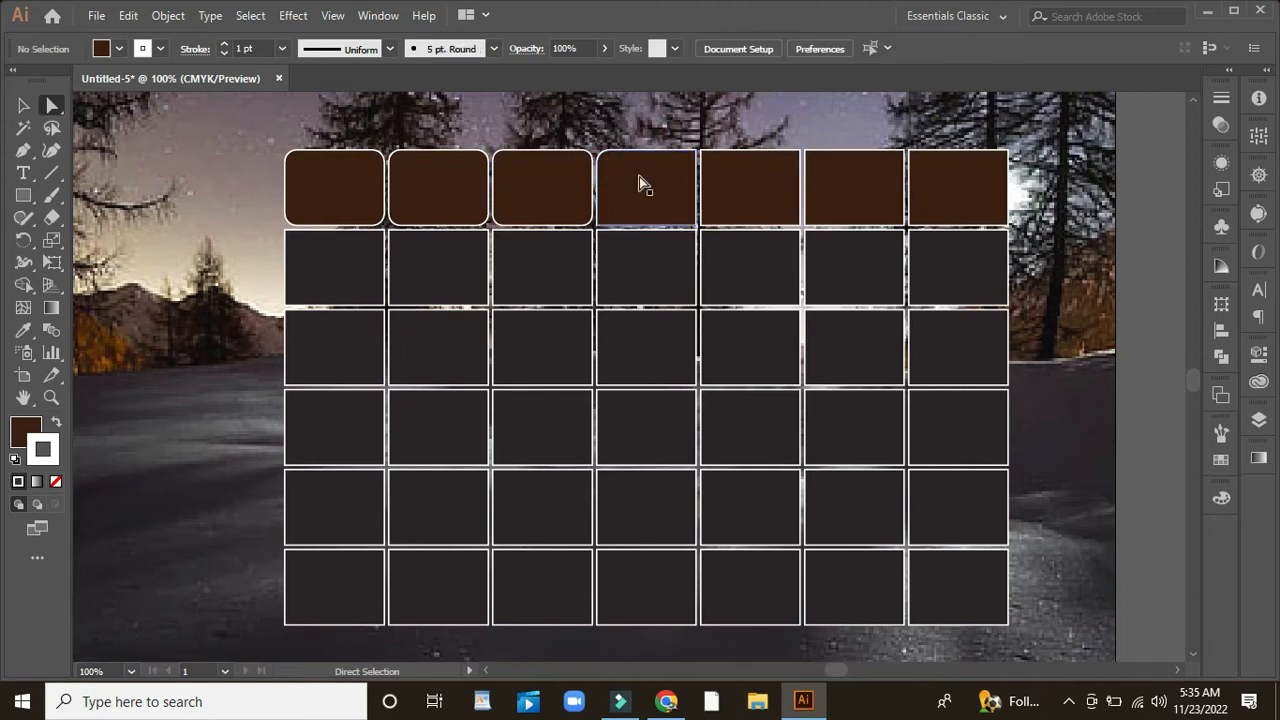
left_click(640, 184)
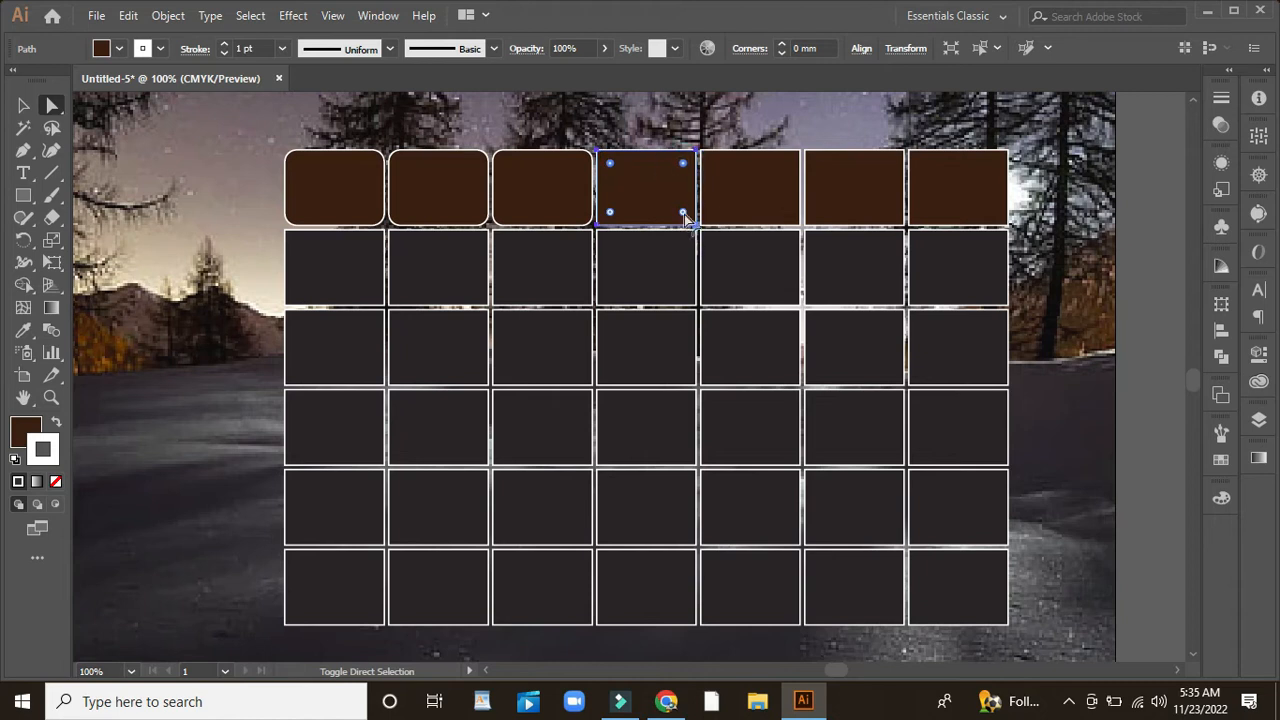
left_click_drag(609, 164, 607, 168)
Step: Round the corners of the fifth, sixth and seventh brown cells with a radius of about 2.3 mm
left_click(718, 166)
left_click_drag(786, 212, 789, 206)
left_click(851, 178)
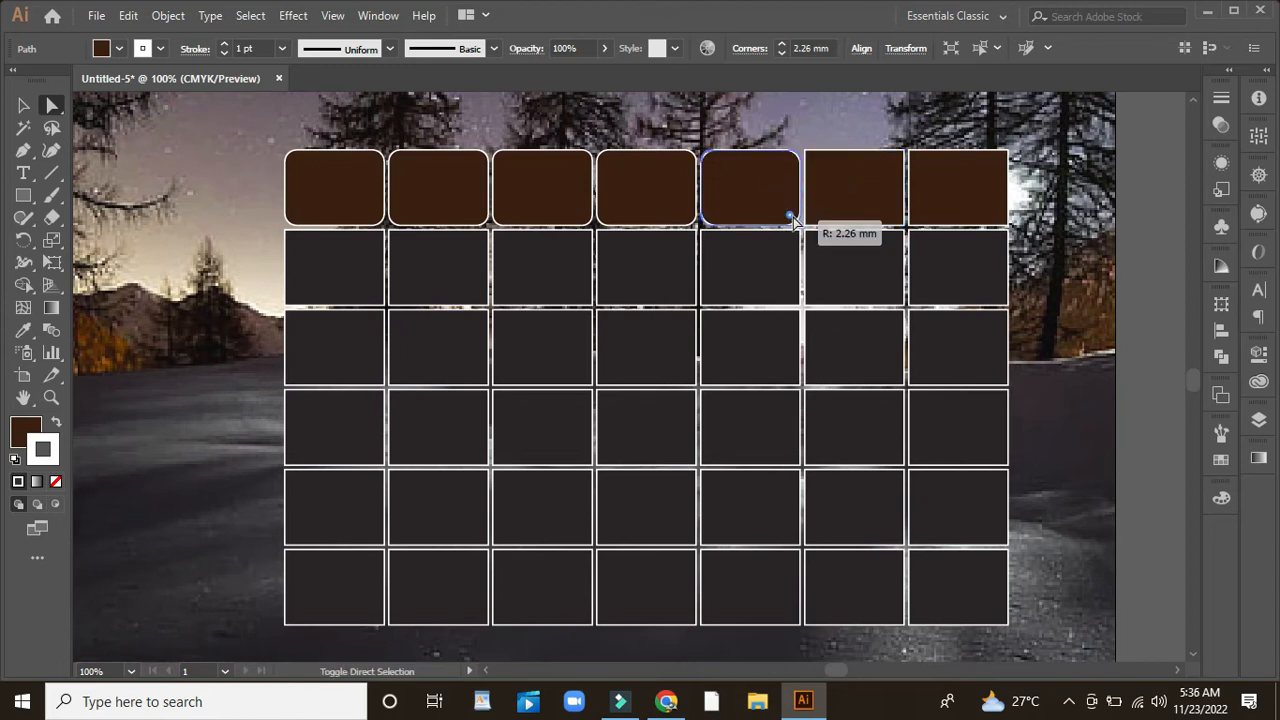
left_click(929, 171)
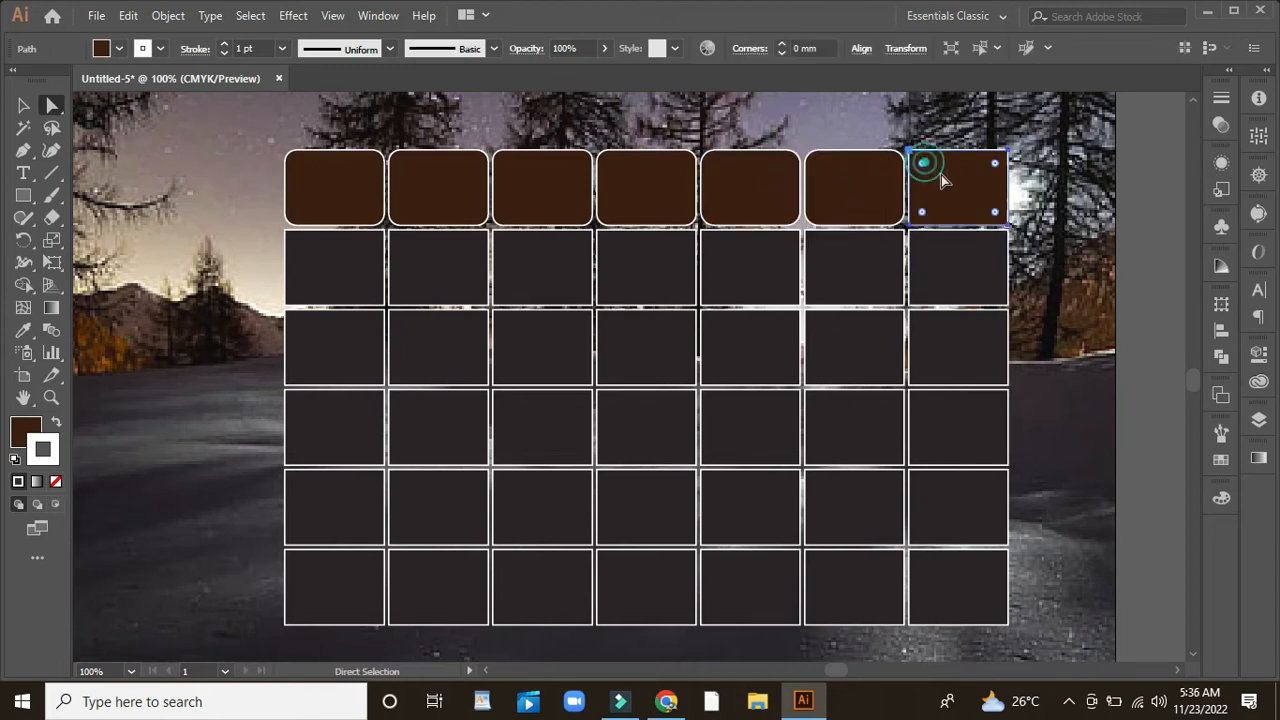
left_click_drag(922, 216, 922, 168)
left_click(905, 232)
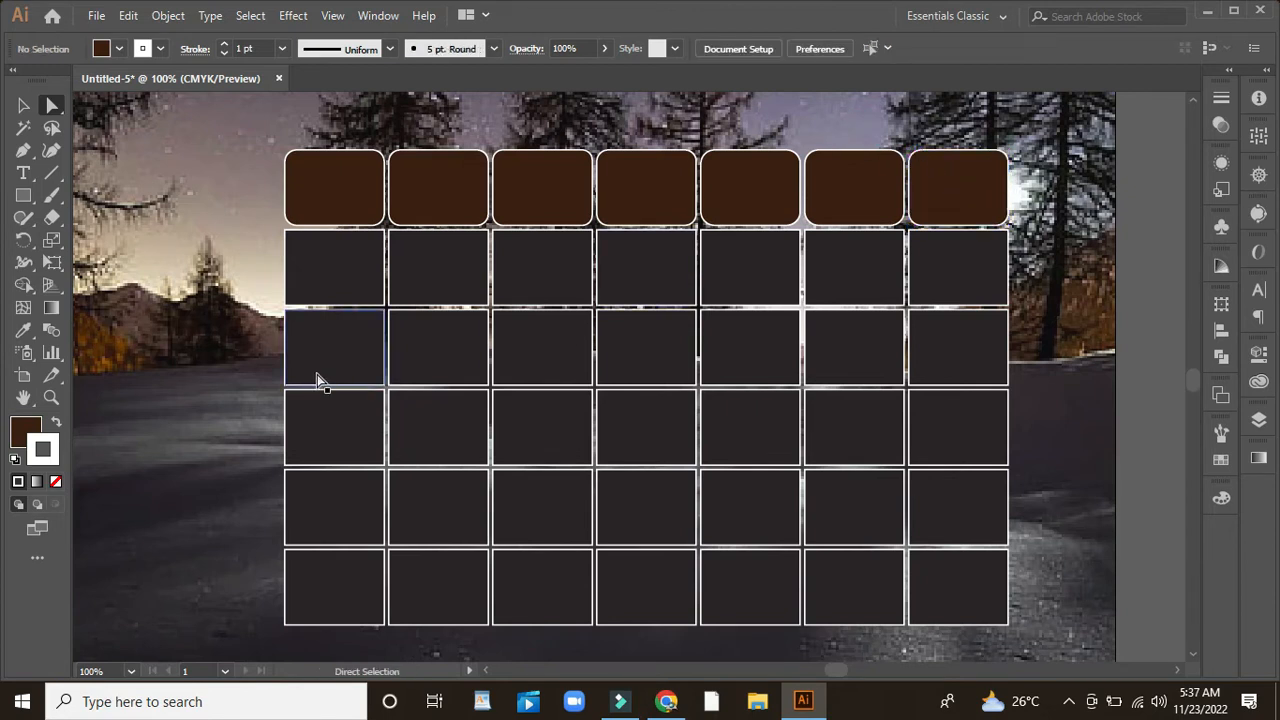
Step: Select the corners of all seven cells in the second row and round them together
scroll(360, 334, "down", 1)
left_click(322, 235)
left_click_drag(245, 217, 1056, 256)
left_click(313, 230, "shift")
left_click(298, 220, "shift")
left_click(401, 218, "shift")
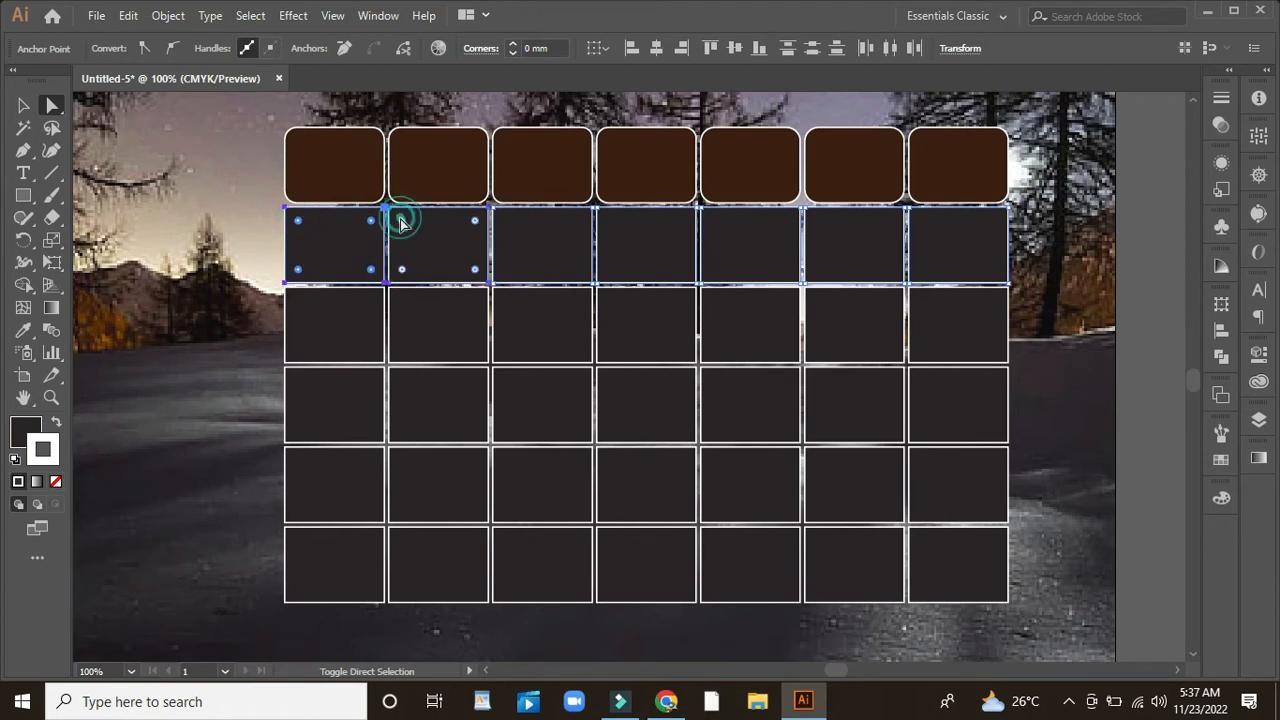
left_click(401, 270, "shift")
left_click(505, 220, "shift")
left_click(579, 220, "shift")
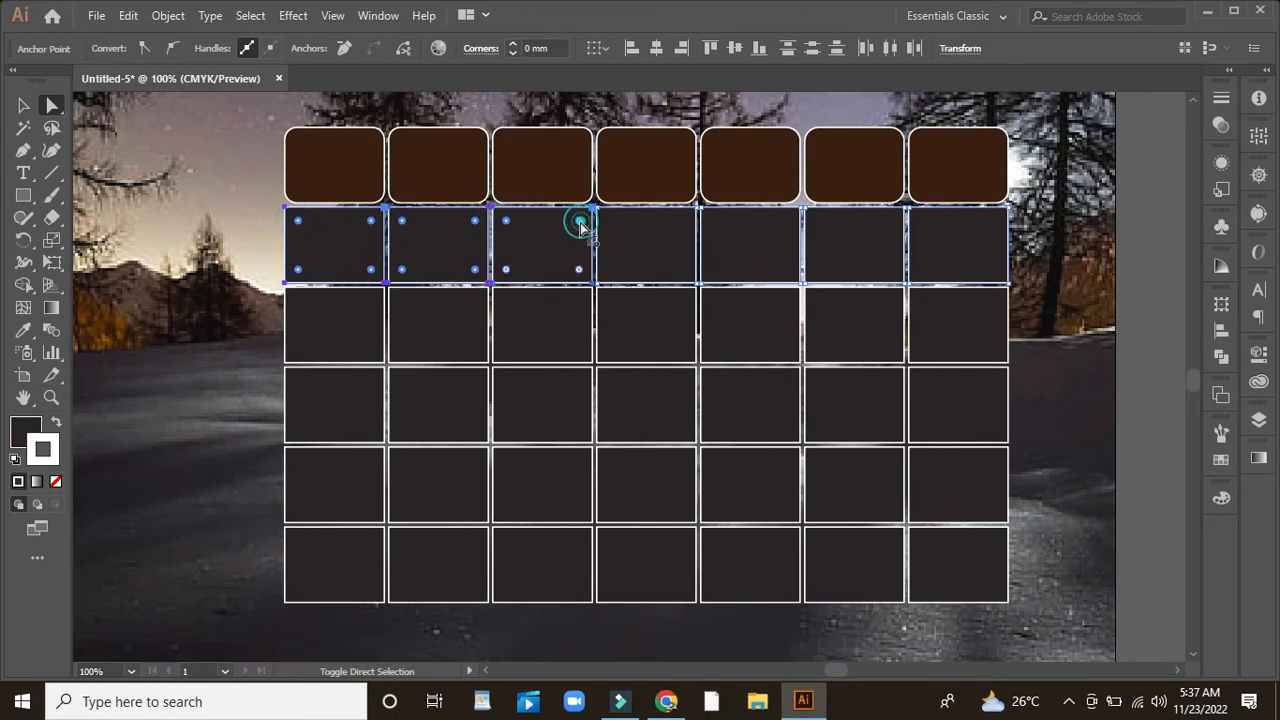
left_click(610, 220, "shift")
left_click(683, 221, "shift")
left_click(683, 269, "shift")
left_click(610, 270, "shift")
left_click(713, 219, "shift")
left_click(786, 221, "shift")
left_click(713, 270, "shift")
left_click(786, 269, "shift")
left_click(818, 221, "shift")
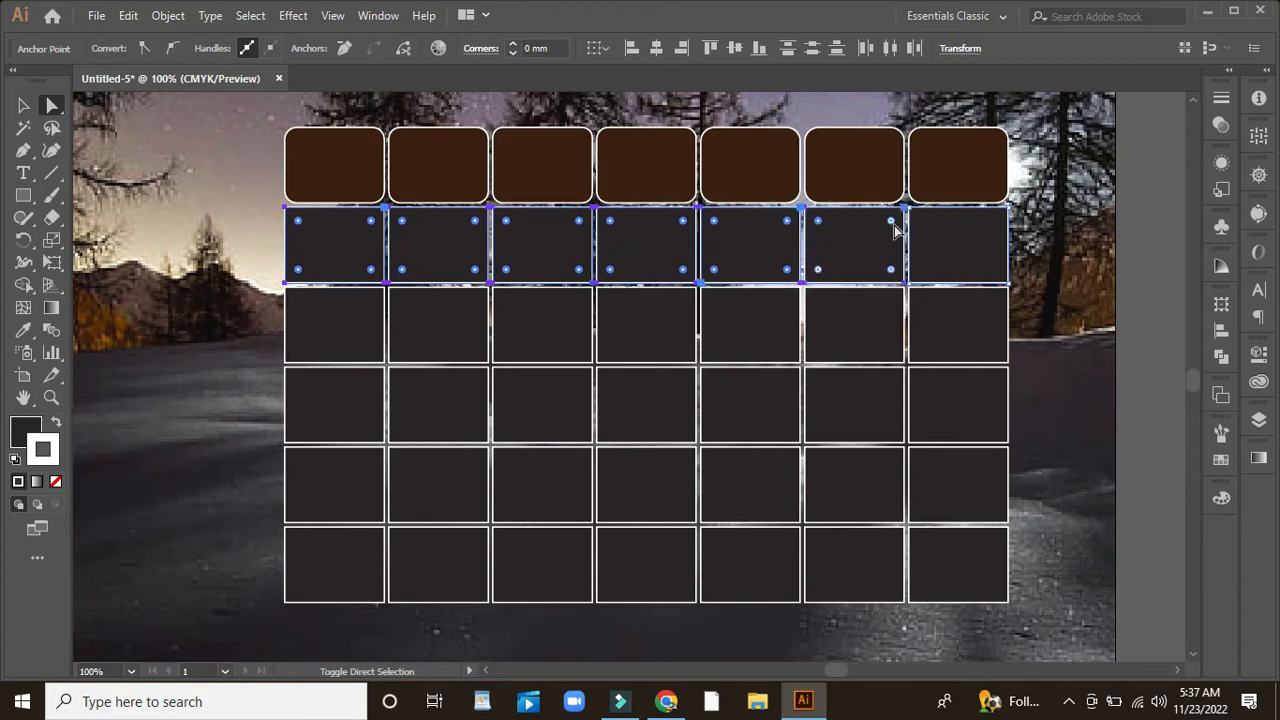
double_click(890, 269, "shift")
key("Escape")
left_click(923, 222, "shift")
left_click(995, 221, "shift")
left_click(994, 270, "shift")
mouse_move(297, 220)
left_mouse_down()
mouse_move(309, 234)
mouse_move(300, 223)
left_mouse_up()
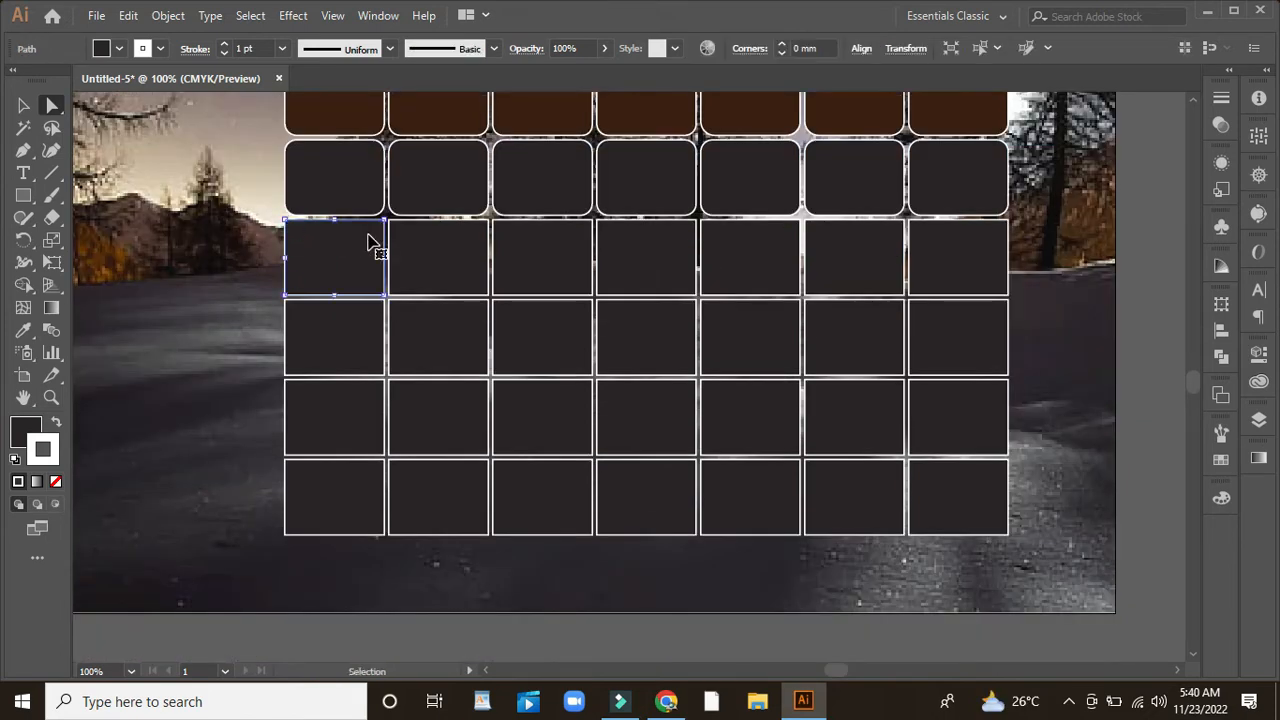
Step: Round the corners of the first two cells in the third row
left_click(371, 243)
left_click(295, 283, "shift")
left_click(371, 282, "shift")
left_click_drag(298, 233, 311, 244)
left_click(413, 246)
left_click(402, 233, "shift")
left_click_drag(404, 234, 412, 245)
Step: Round the corners of the third, fourth and fifth cells in the third row
left_click(546, 237)
left_click_drag(506, 233, 510, 242)
left_click(622, 243)
left_click_drag(610, 234, 614, 241)
left_click(722, 241)
left_click(622, 243)
left_click(720, 238)
left_click(719, 244)
left_click_drag(714, 234, 718, 244)
Step: Round the corners of the sixth and seventh cells in the third row with a radius of about 3.3 mm
left_click(846, 245)
left_click_drag(818, 234, 823, 243)
left_click(930, 245)
left_click_drag(922, 234, 923, 243)
left_click(220, 257)
scroll(220, 260, "down", 1)
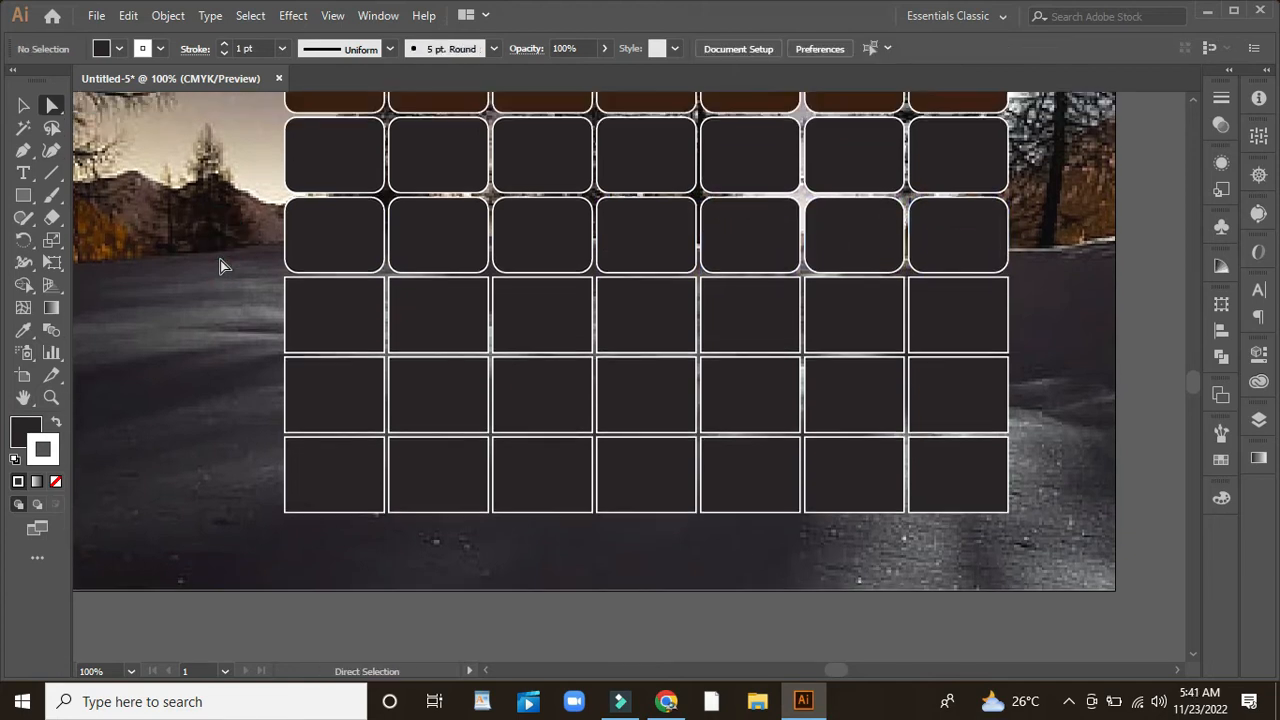
scroll(240, 258, "up", 3)
left_click(823, 280)
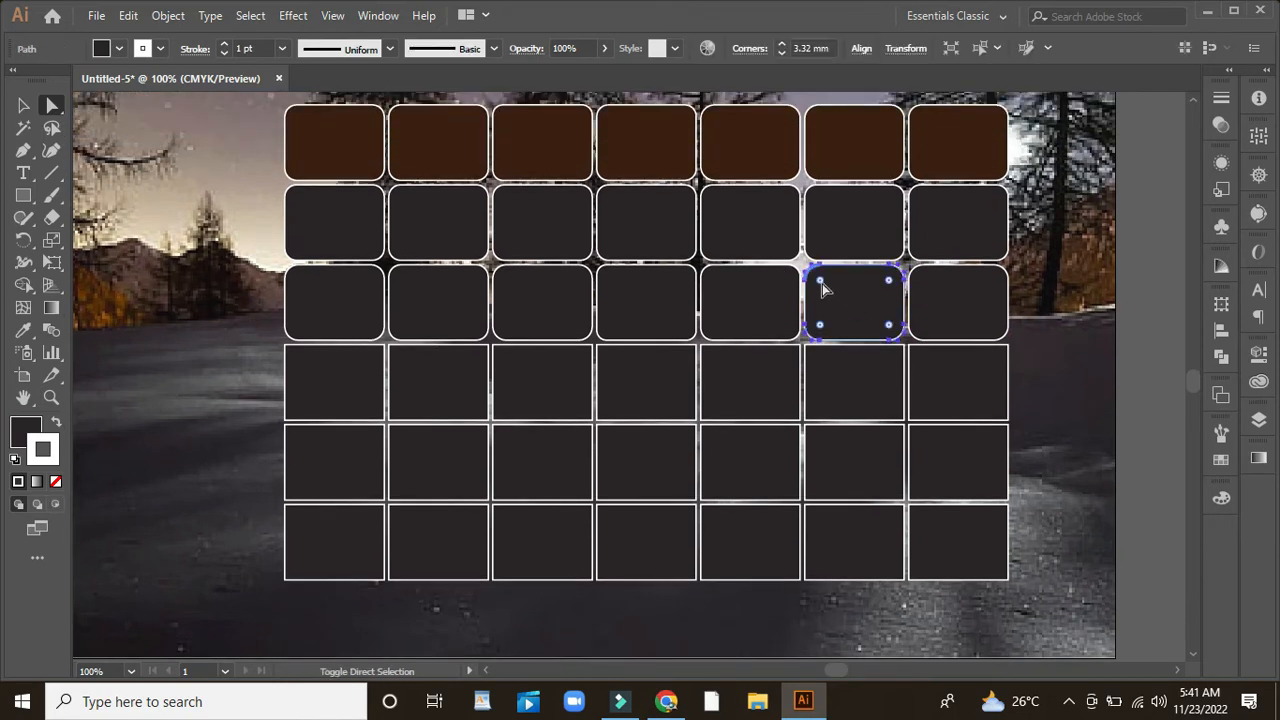
left_click(1069, 285)
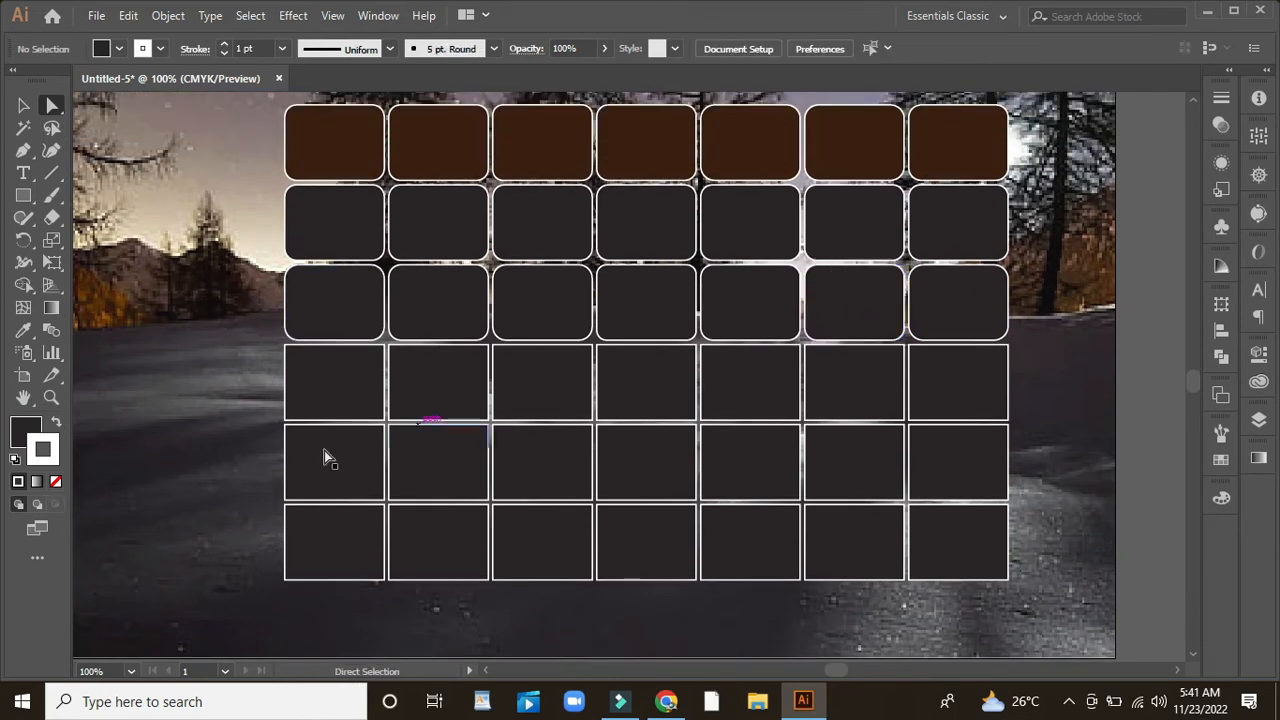
Step: Round the corners of the first four cells in the fourth row
scroll(326, 450, "down", 1)
left_click(330, 353)
left_click_drag(299, 336, 301, 342)
left_click(426, 349)
left_click_drag(403, 336, 406, 343)
left_click(539, 349)
left_click_drag(507, 338, 537, 363)
left_click(631, 353, "shift")
left_click(642, 346)
left_click_drag(610, 336, 613, 344)
Step: Round the corners of the last three cells in the fourth row with a radius of about 3.5 mm
left_click(729, 351)
left_click_drag(714, 336, 718, 343)
left_click(852, 353)
left_click_drag(816, 336, 818, 344)
left_click(929, 337)
left_click_drag(924, 338, 925, 343)
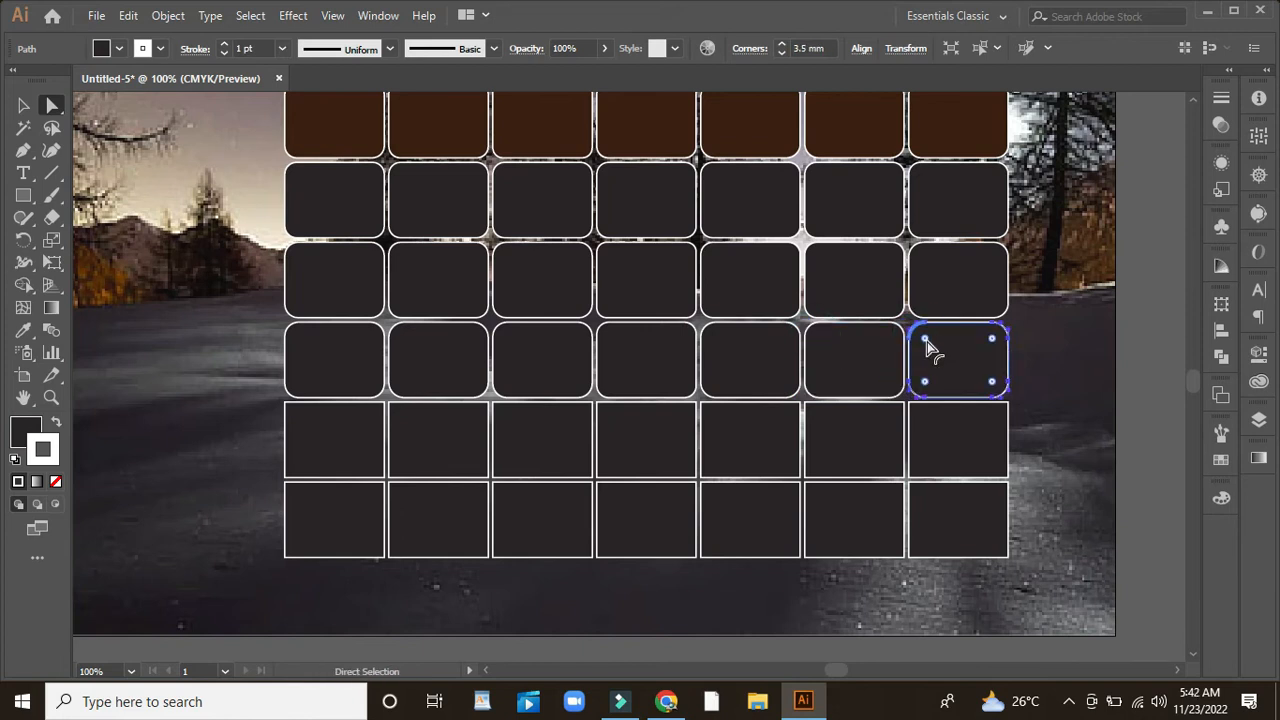
left_click(200, 398)
Step: Round the corners of all seven cells in the fifth row, one cell at a time
scroll(240, 394, "down", 1)
left_click(334, 410)
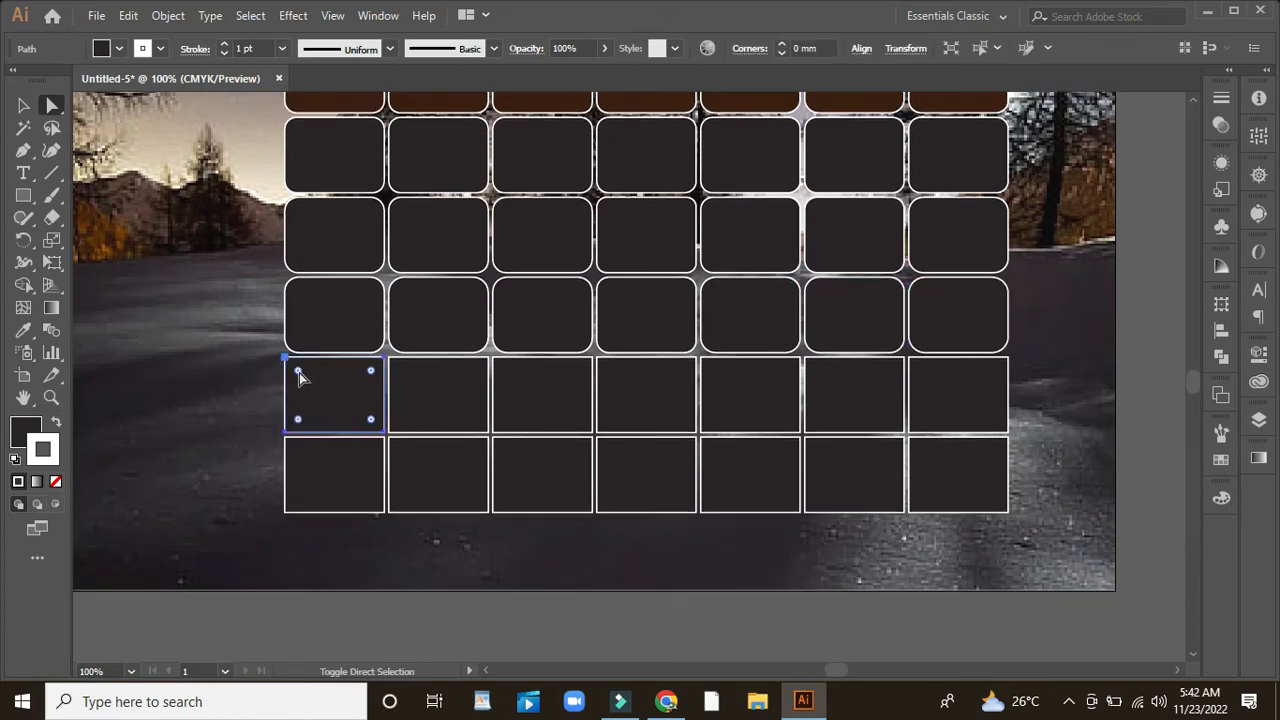
left_click(400, 372)
left_click(503, 375)
left_click(614, 378)
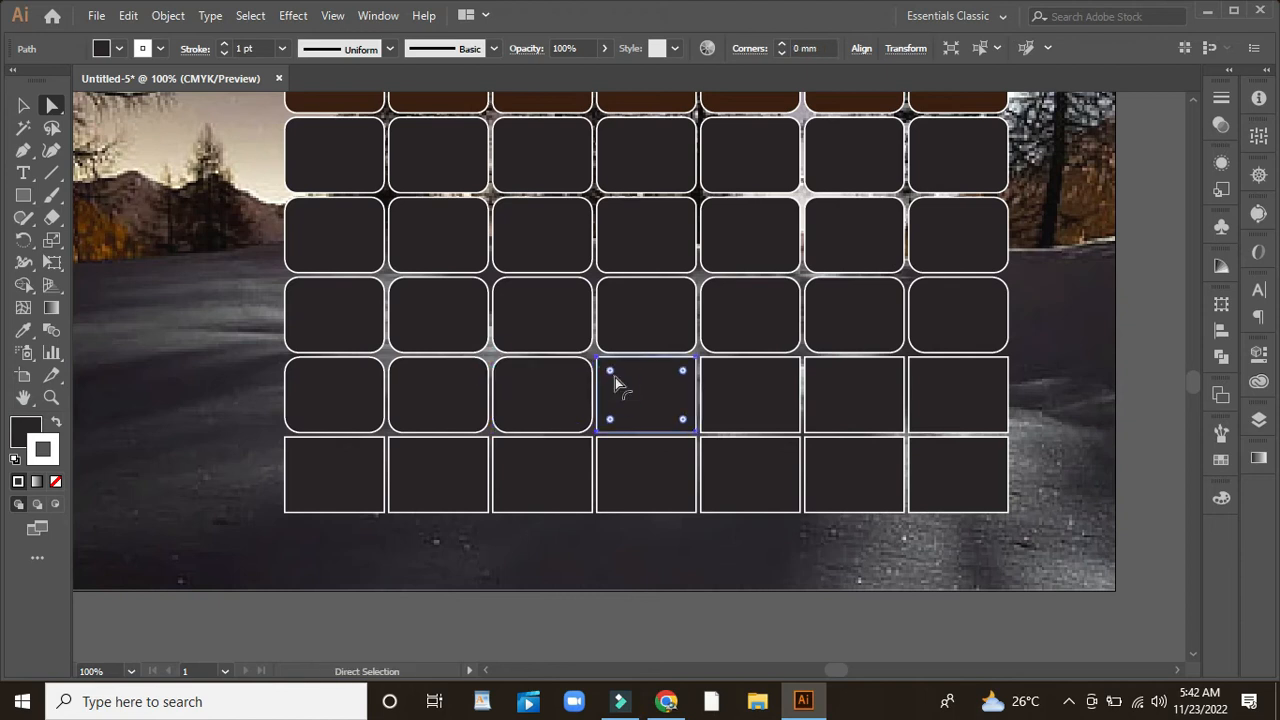
left_click(710, 367)
left_click(817, 371)
left_click(922, 376)
left_click_drag(922, 372, 927, 376)
Step: Round the corners of the first four cells in the sixth row
left_click(306, 474)
left_click_drag(298, 450, 302, 455)
left_click(418, 467)
left_click_drag(402, 451, 407, 456)
left_click(527, 466)
left_click_drag(506, 451, 512, 457)
left_click(628, 470)
left_click_drag(610, 451, 614, 458)
Step: Round the corners of the last three cells in the sixth row with a radius of about 2.8 mm
left_click(733, 465)
left_click_drag(714, 451, 720, 458)
left_click(852, 467)
left_click_drag(818, 451, 823, 457)
left_click(930, 462)
left_click_drag(921, 450, 926, 457)
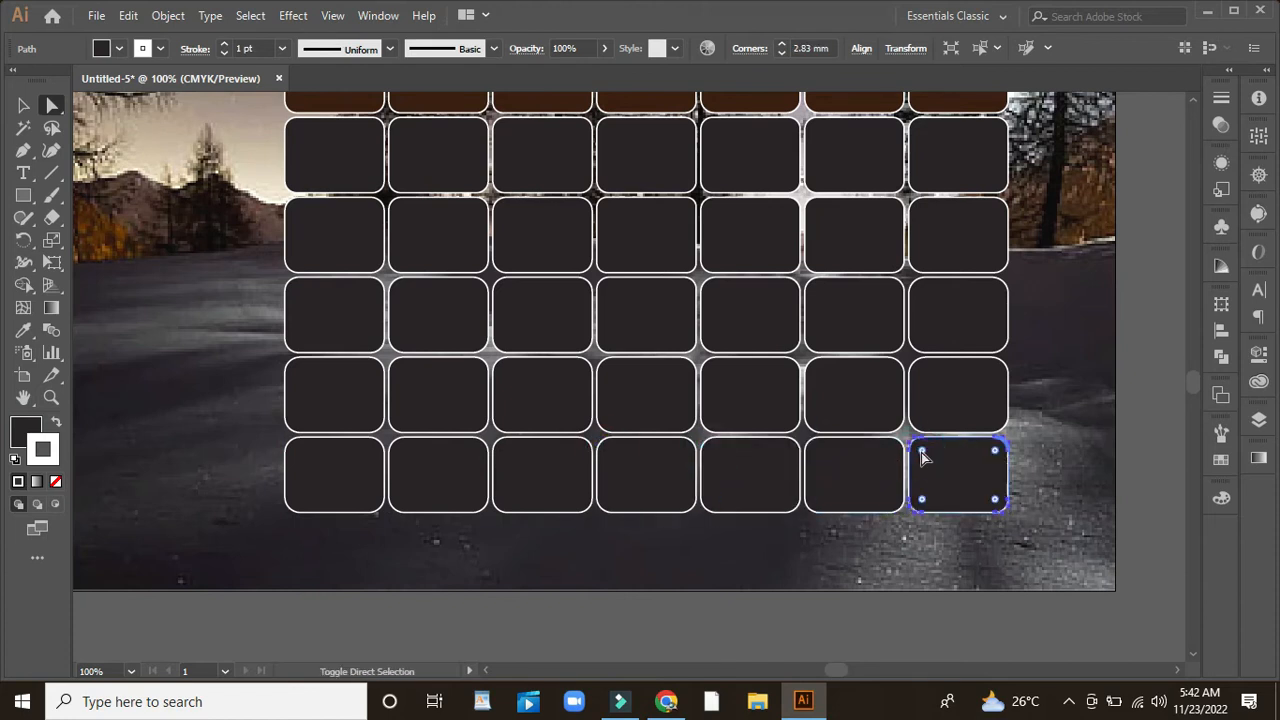
left_click(1074, 421)
Step: Draw an area type frame of about 141 by 93.5 mm over the whole cell grid and delete its placeholder text
scroll(1074, 421, "up", 3)
key("v")
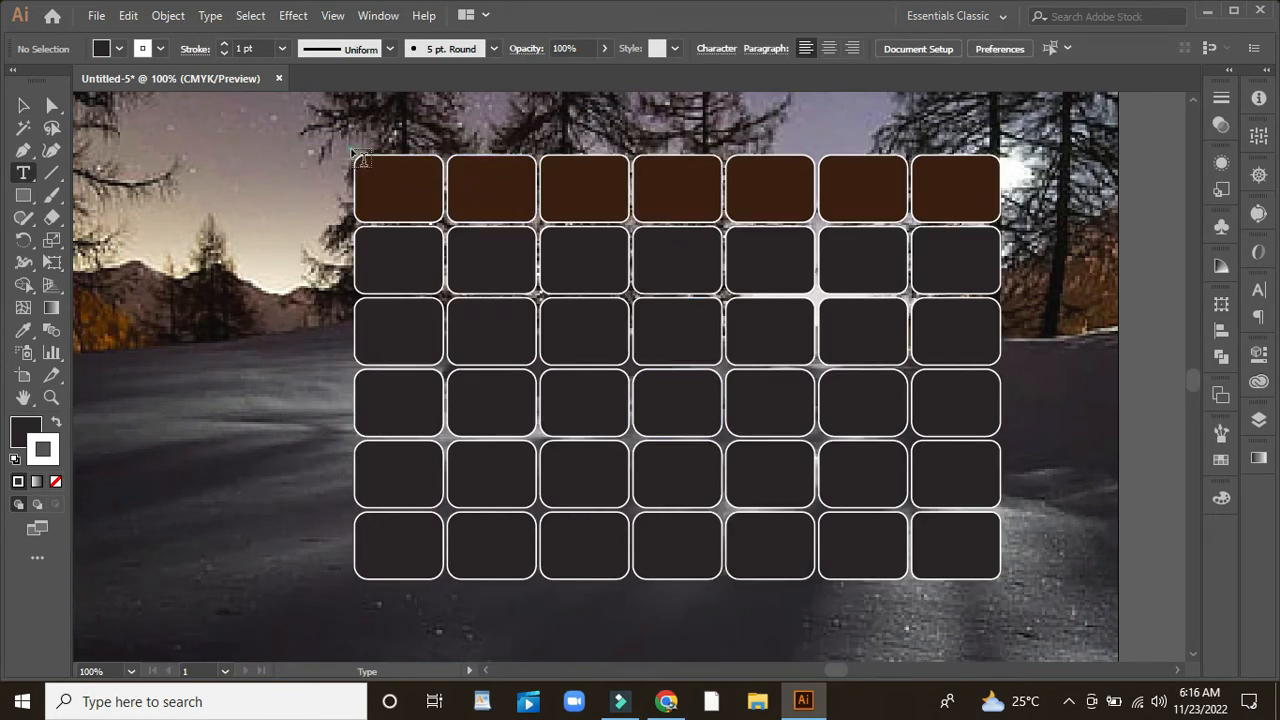
left_click_drag(352, 152, 1003, 577)
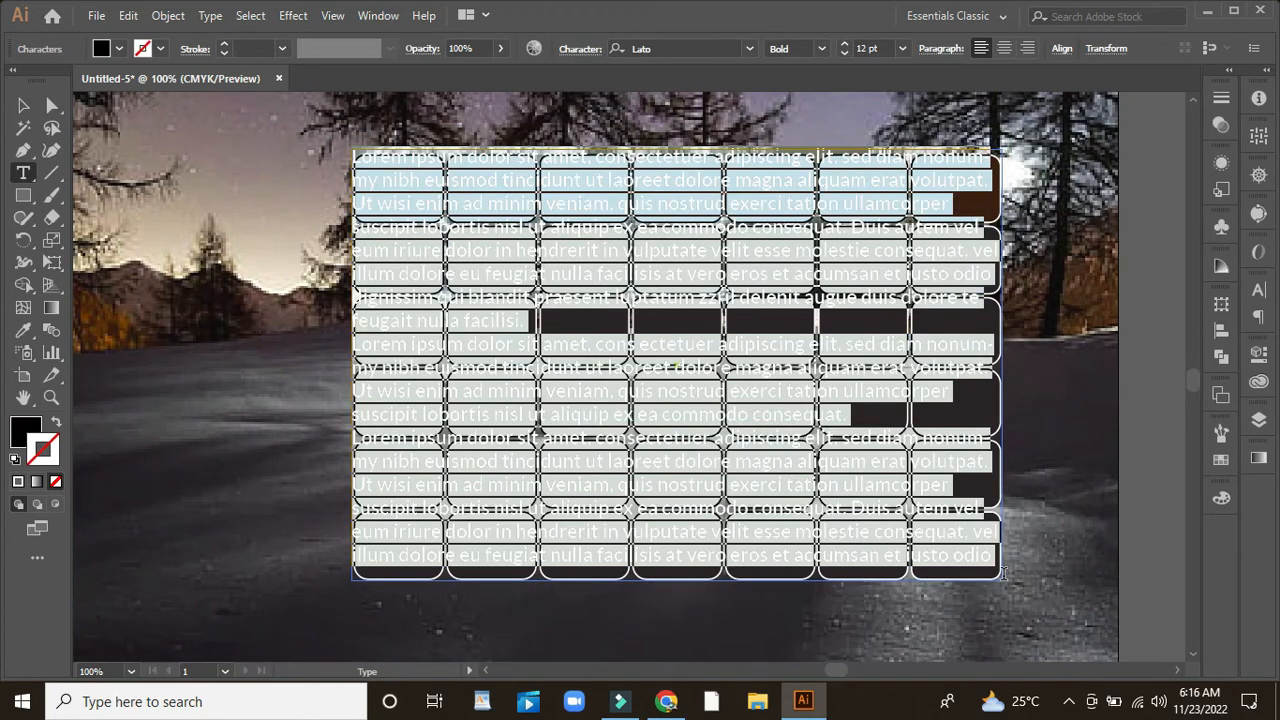
key("BackSpace")
Step: Divide the area type frame into 6 rows and 7 columns with the area type options, previewing the result
left_click(210, 15)
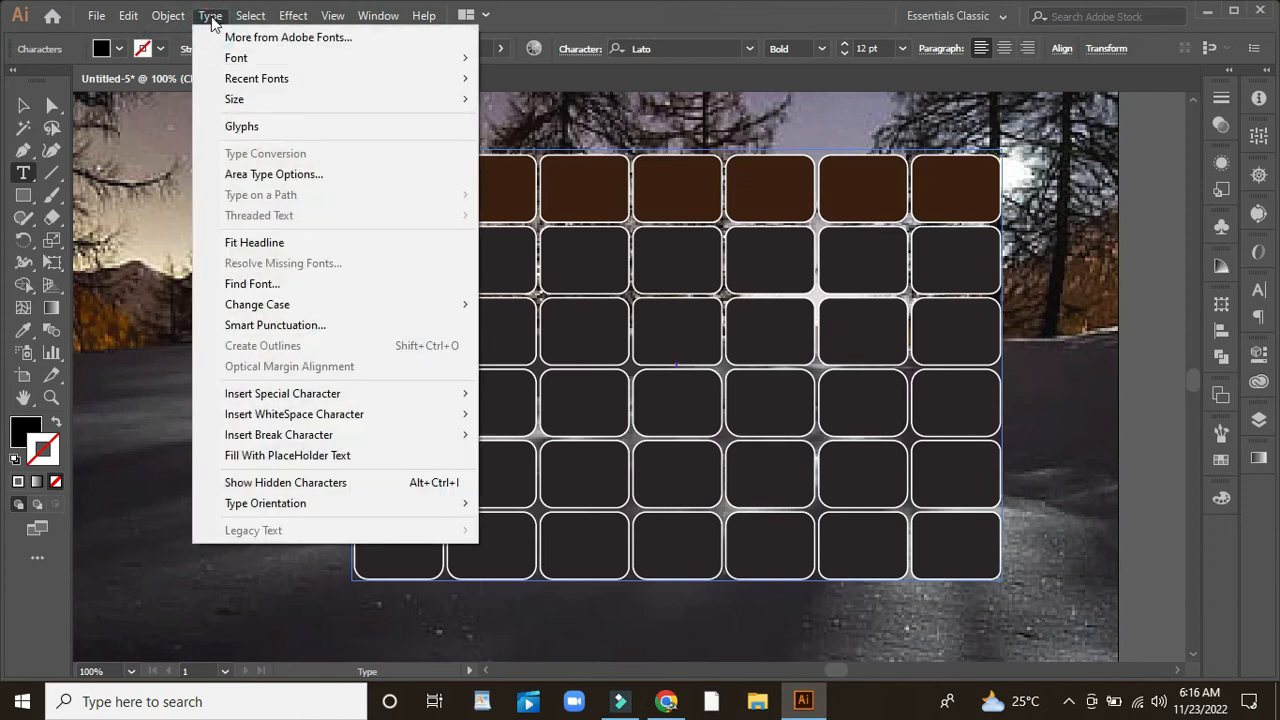
left_click(254, 175)
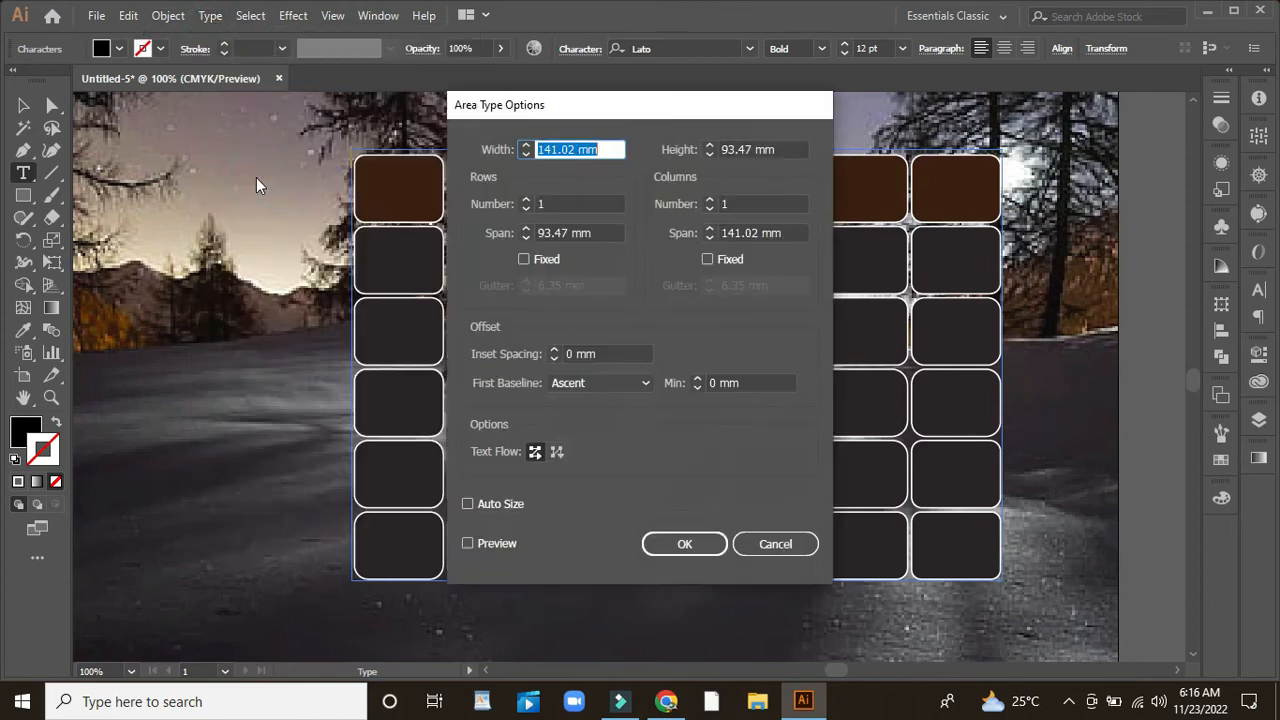
left_click(467, 543)
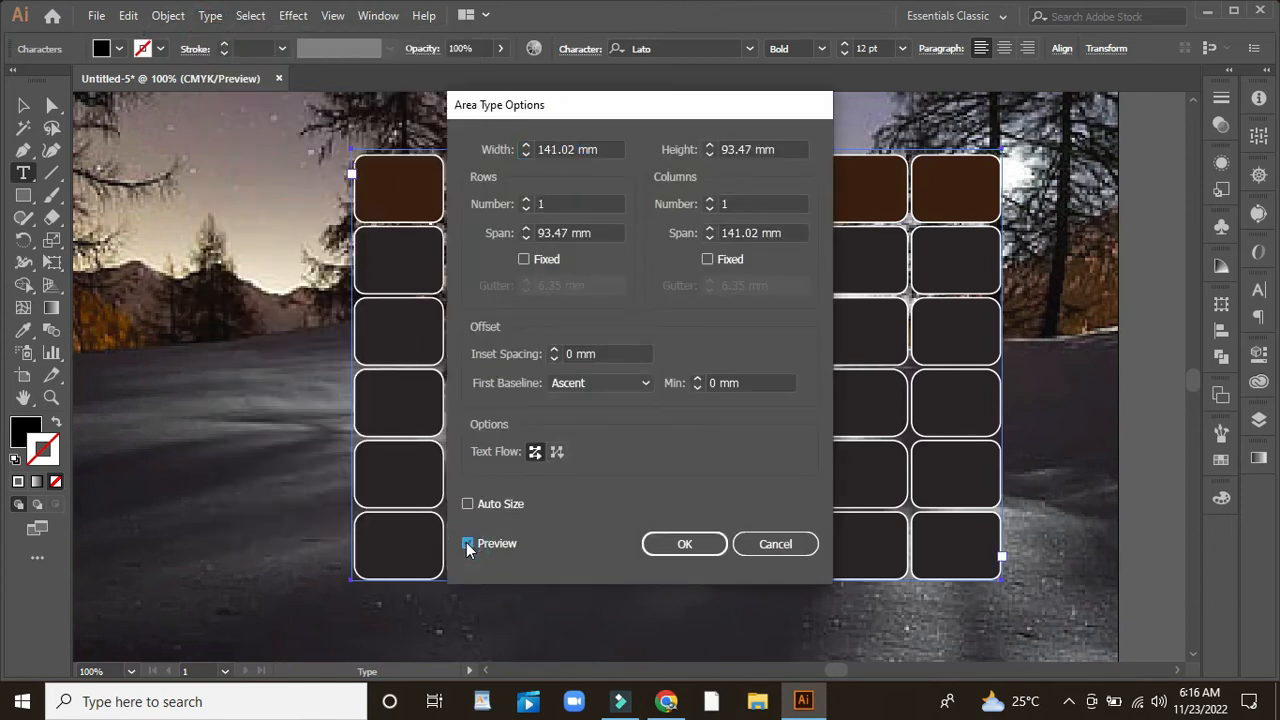
left_click(525, 200)
left_click(525, 200)
left_click(525, 200)
left_click(525, 200)
left_click(525, 200)
left_click(709, 200)
left_click(709, 200)
left_click(709, 200)
left_click(709, 200)
left_click(709, 200)
left_click(709, 200)
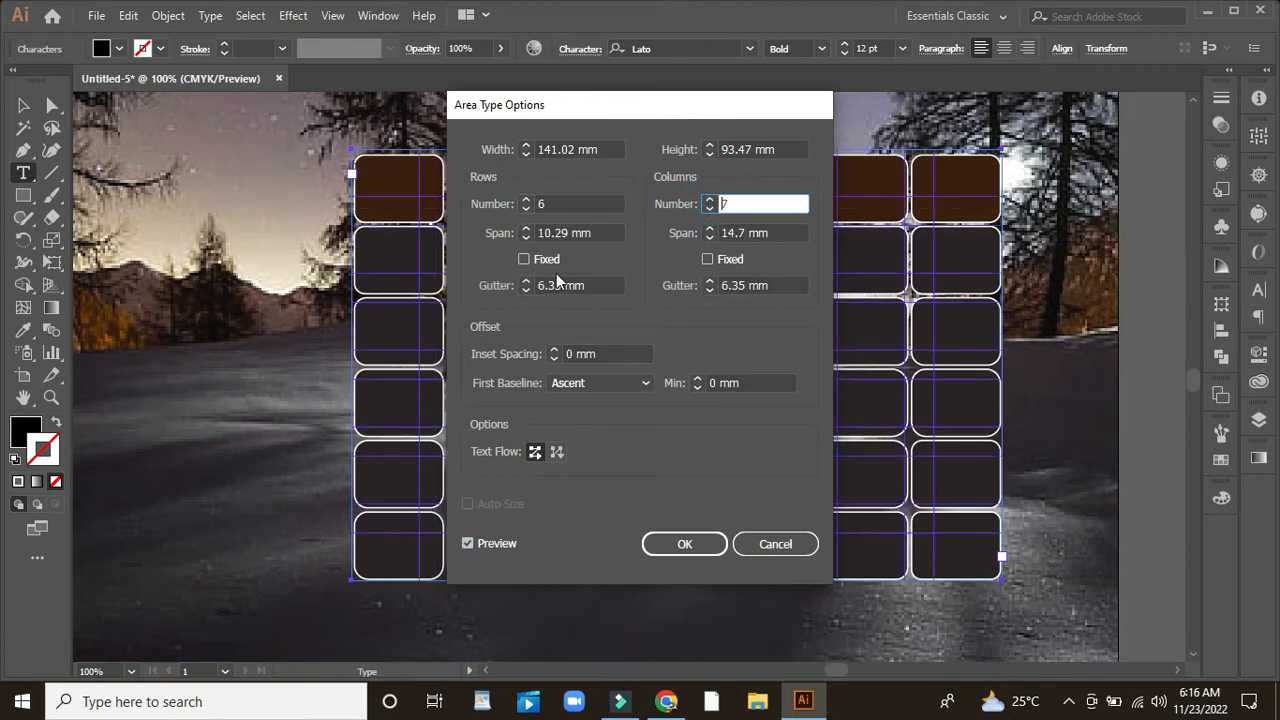
Step: Set both the row gutter and the column gutter of the area type frame to 1 mm and apply the options
left_click(525, 283)
left_click(525, 289)
left_click(525, 289)
left_click(525, 289)
left_click(525, 289)
left_click(525, 286)
left_click(711, 290)
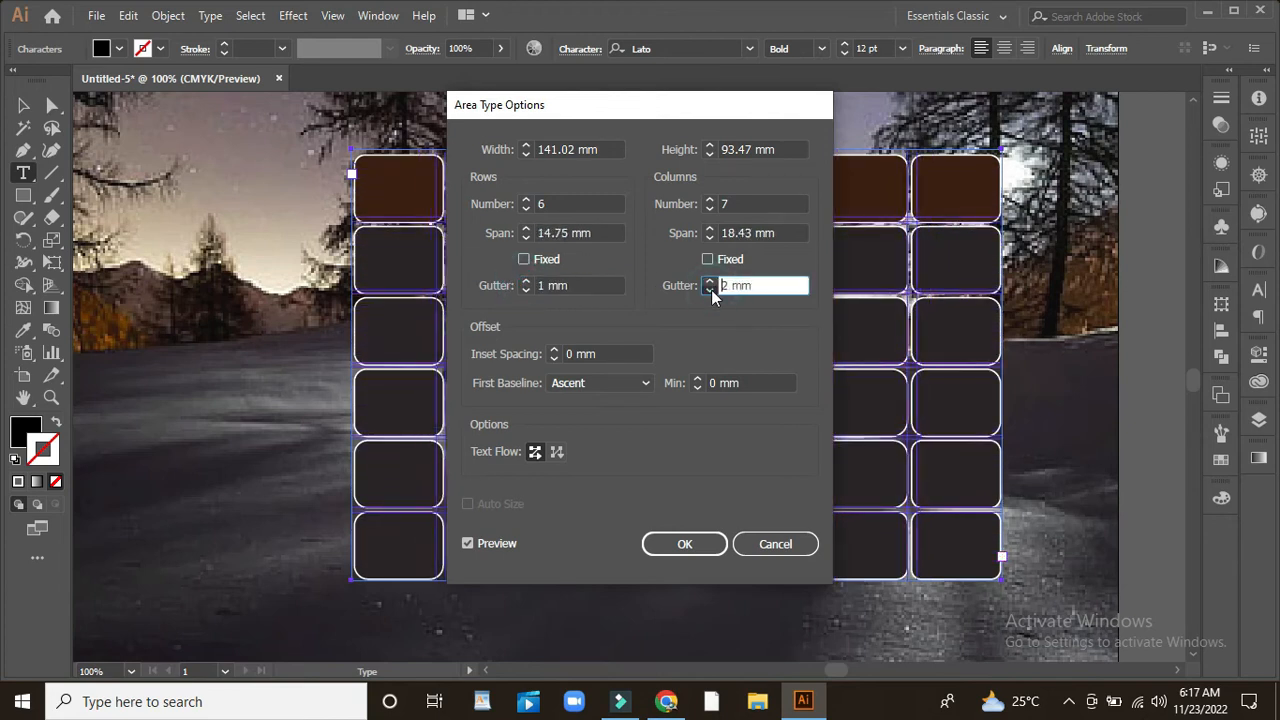
left_click(711, 285)
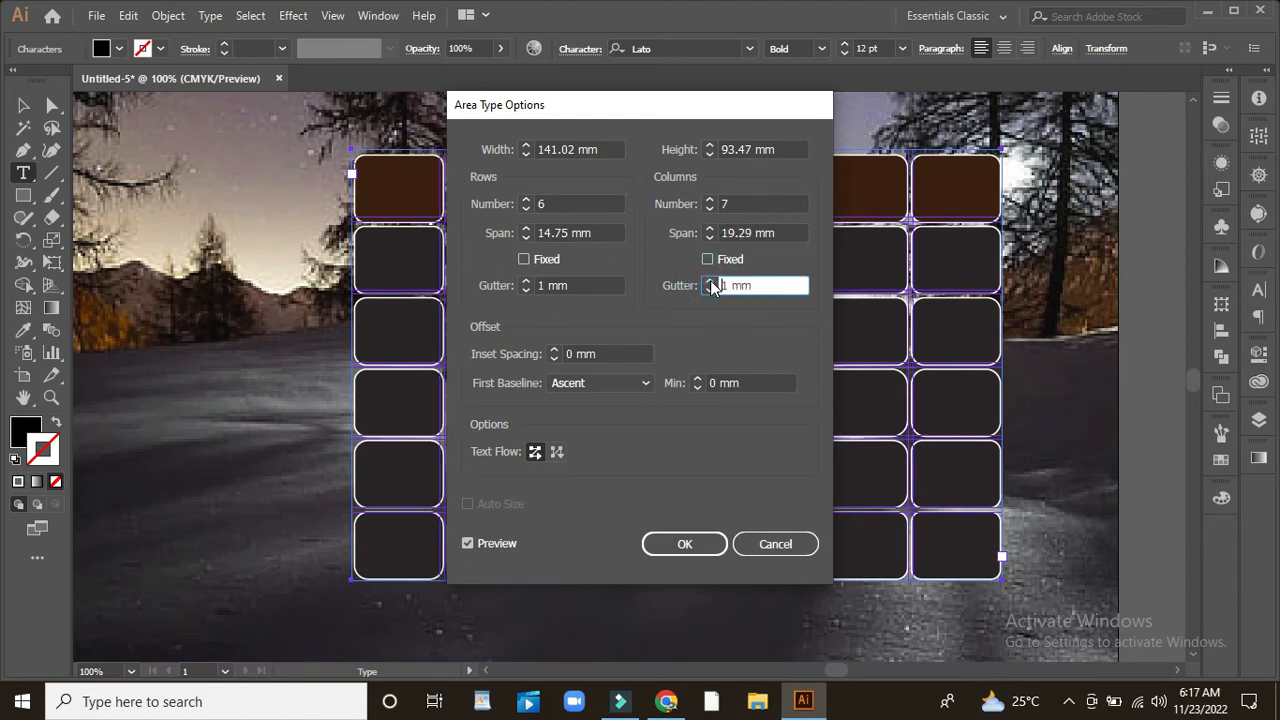
left_click(684, 543)
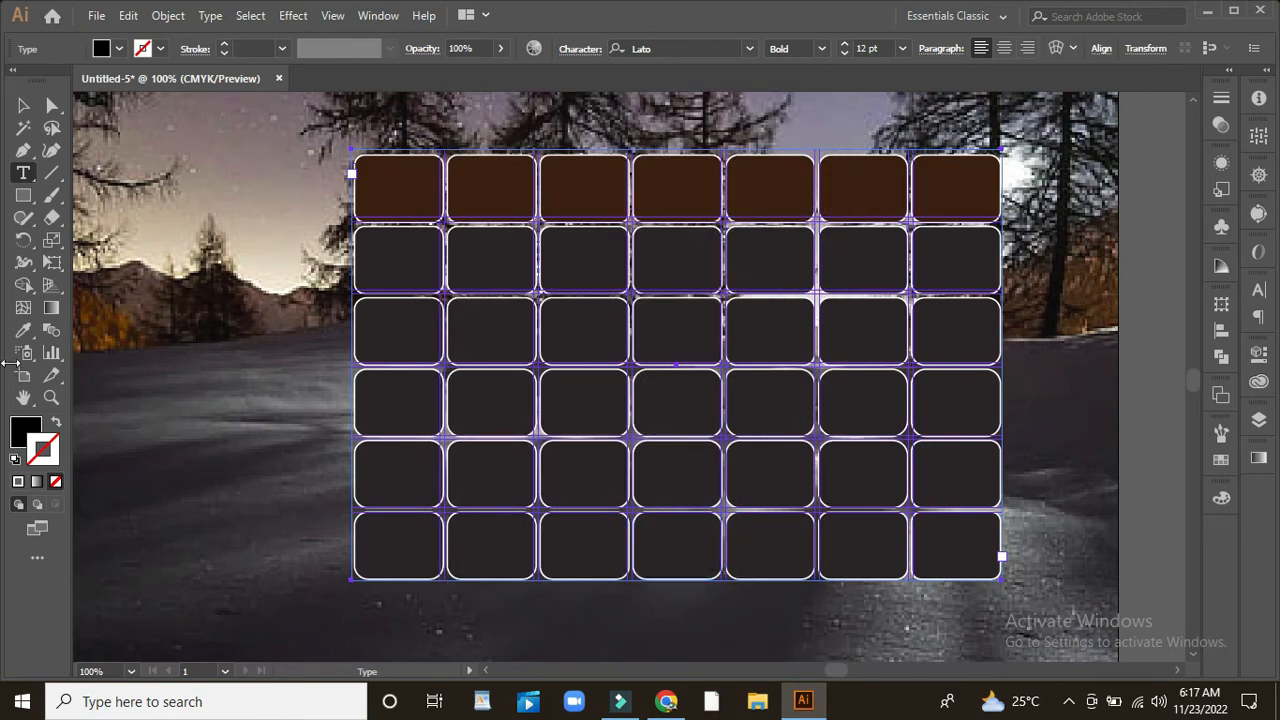
Step: Enter the weekday names SUN, MON, TUE, WED, THU, FRI and SAT across the seven columns of the header row
left_click(375, 160)
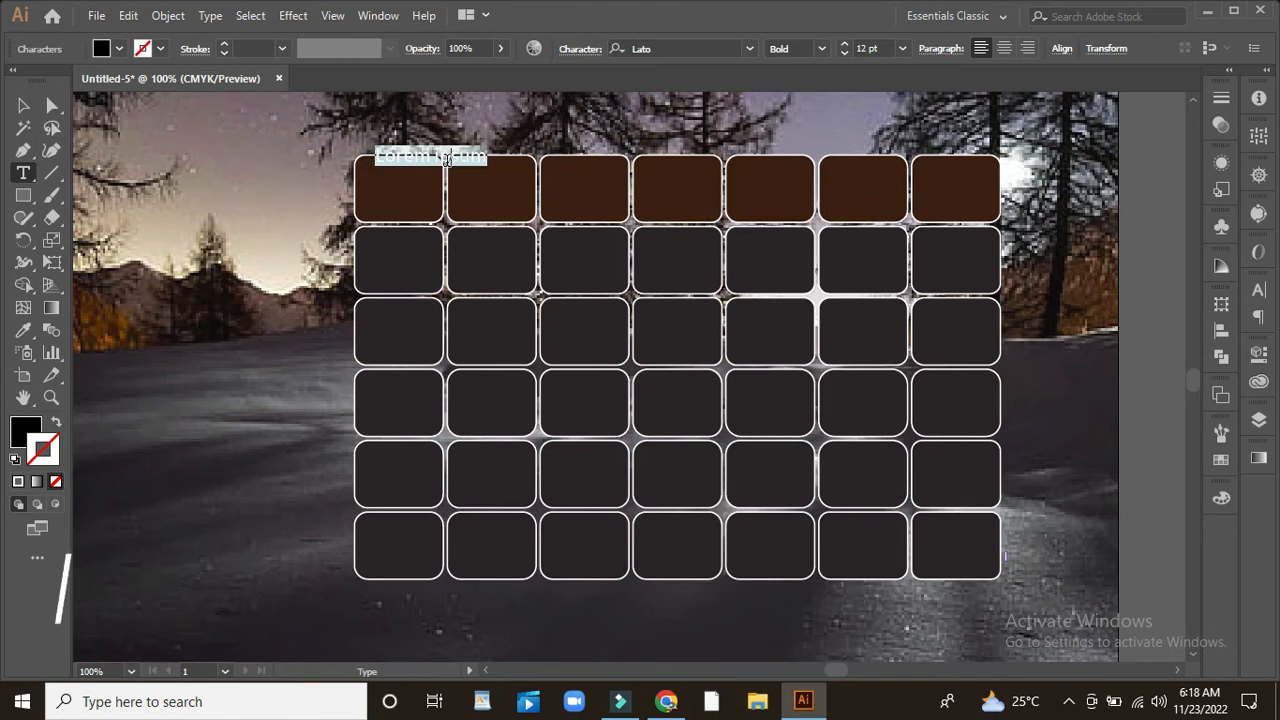
key("ctrl+z")
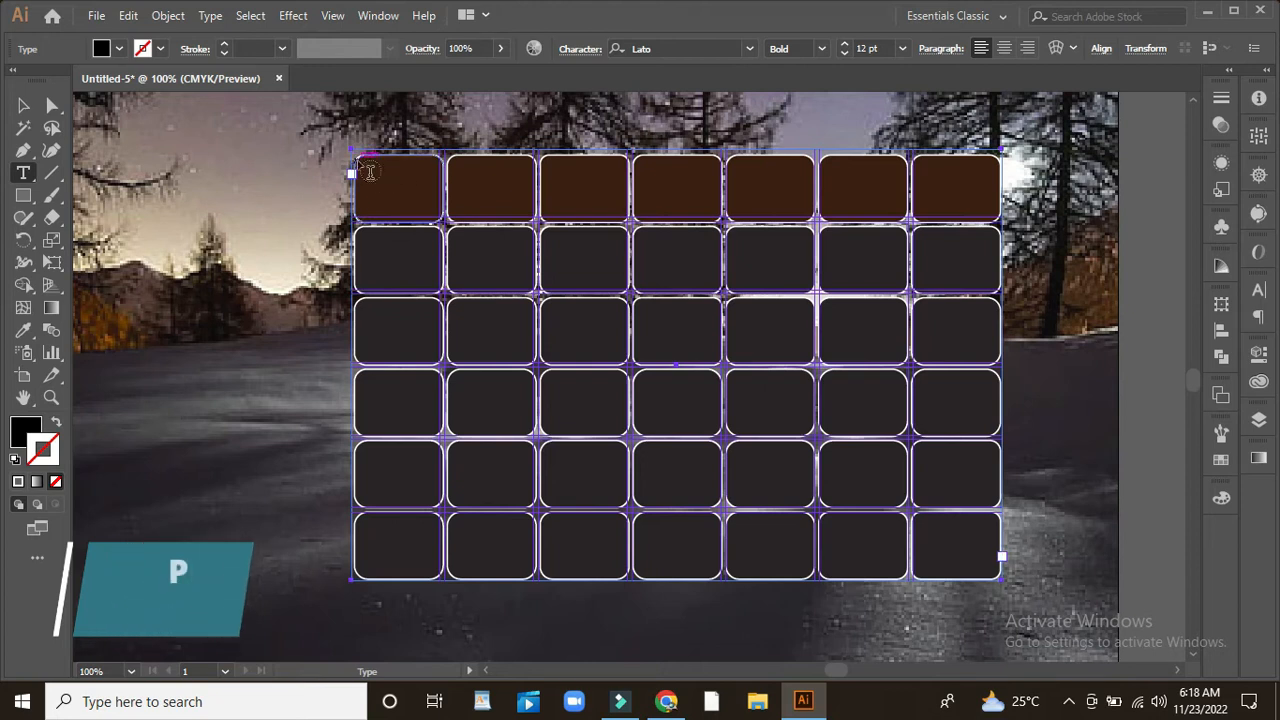
left_click(405, 170)
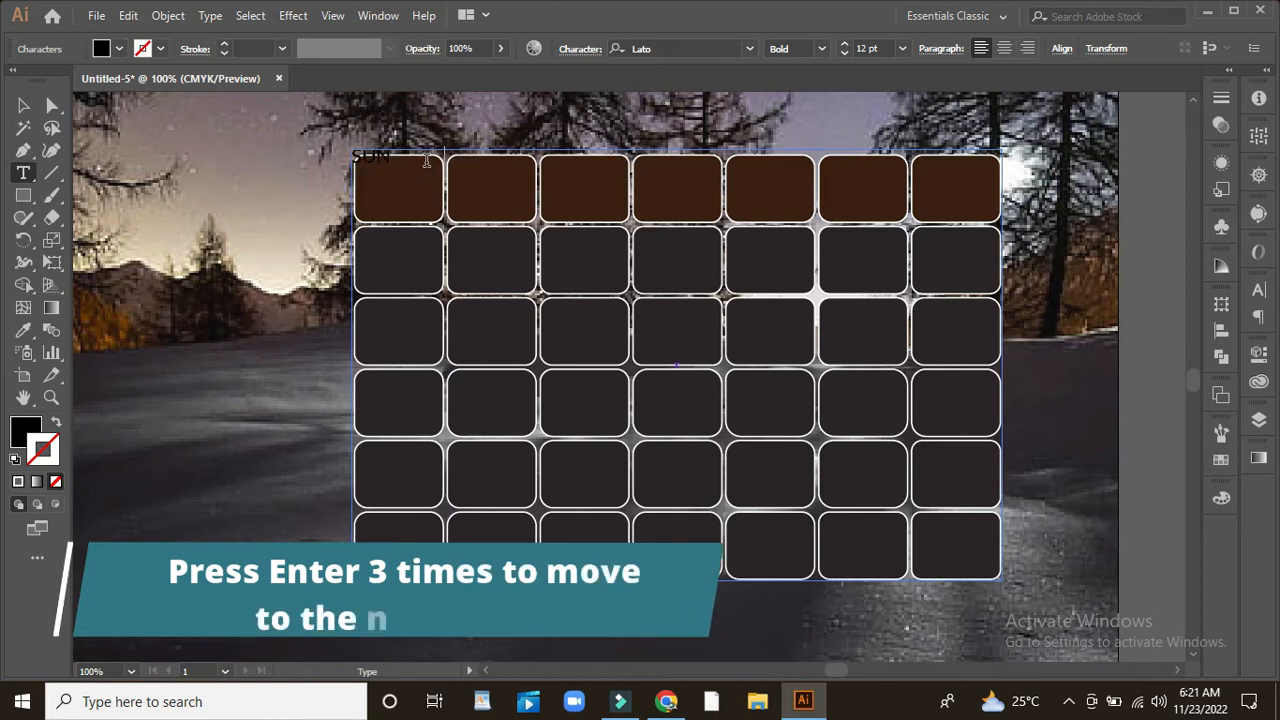
key("Return")
key("Return")
key("Return")
type("MON")
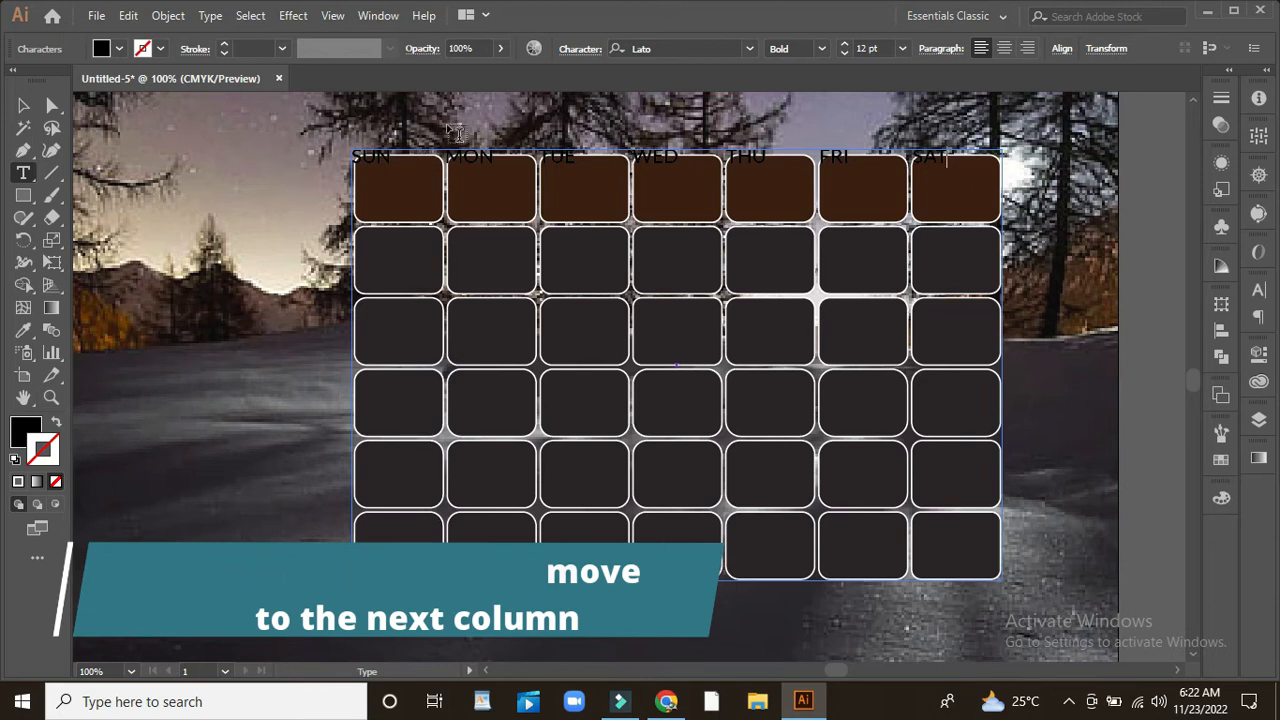
Step: Set the font style of all the weekday names to Bold
key("ctrl+a")
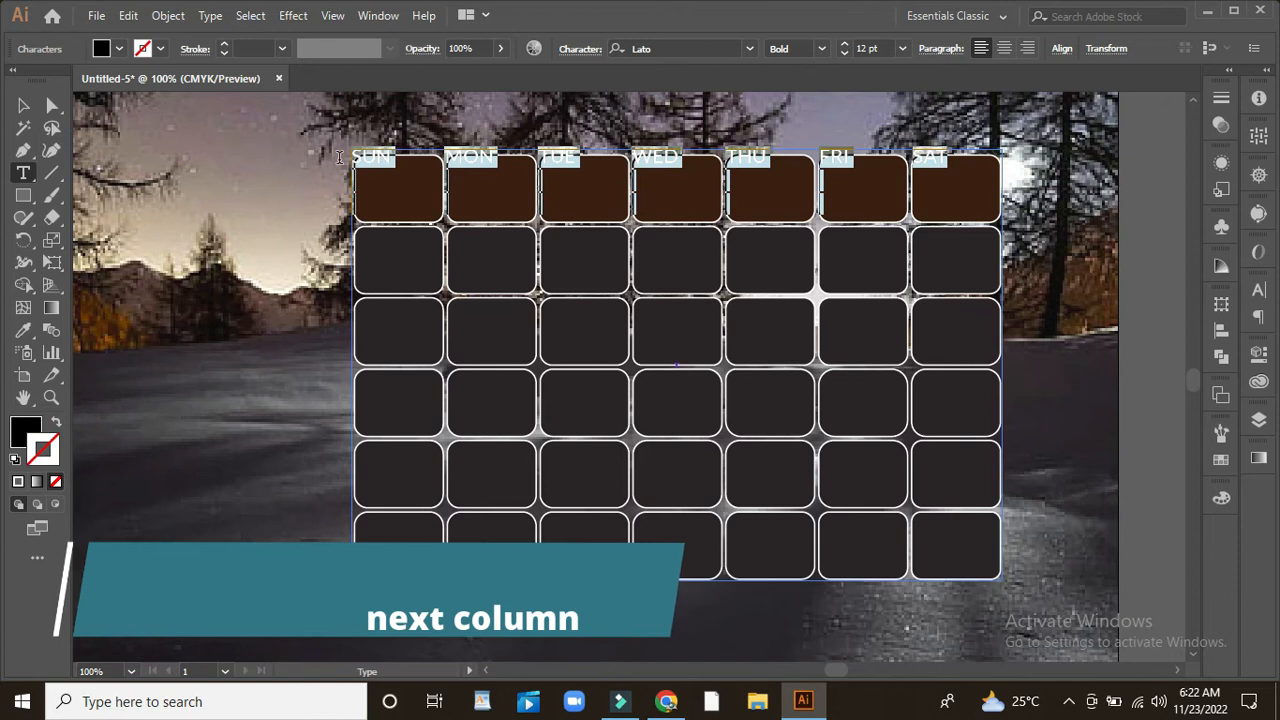
left_click(821, 48)
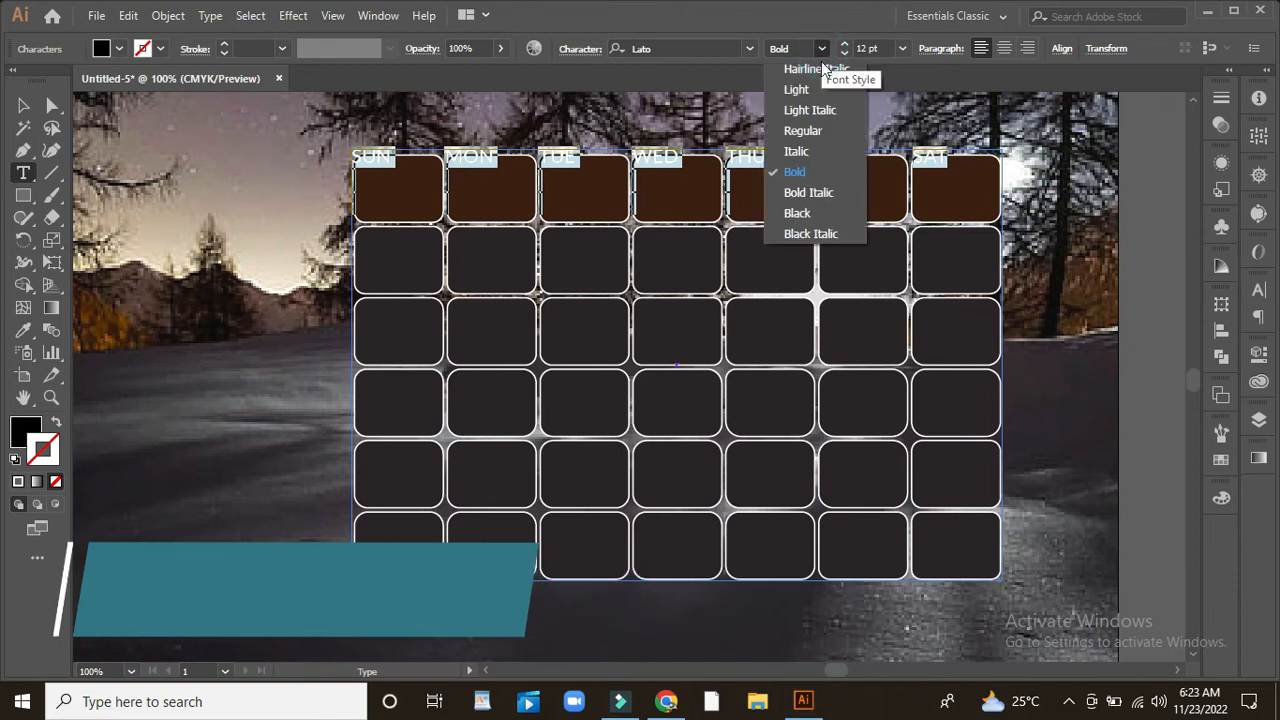
left_click(807, 170)
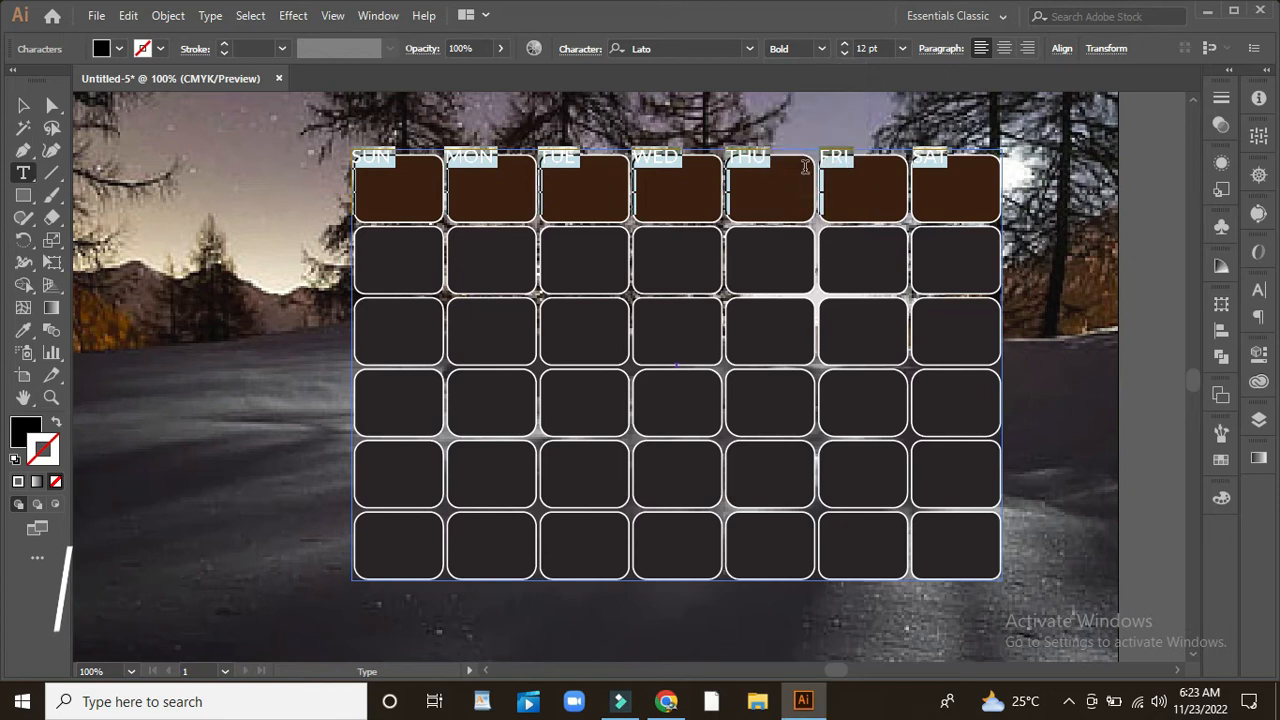
Step: Give all the weekday names a white fill and no stroke
left_click(1221, 458)
left_click(1014, 484)
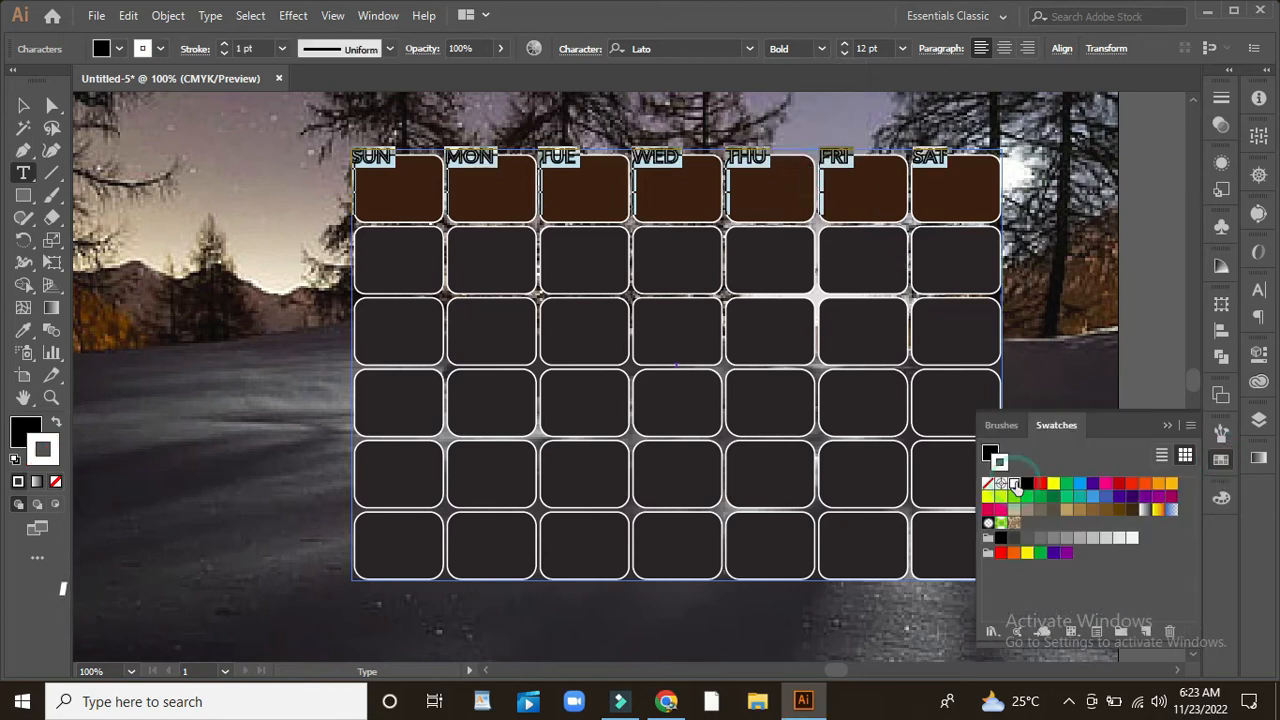
left_click(30, 428)
left_click(56, 481)
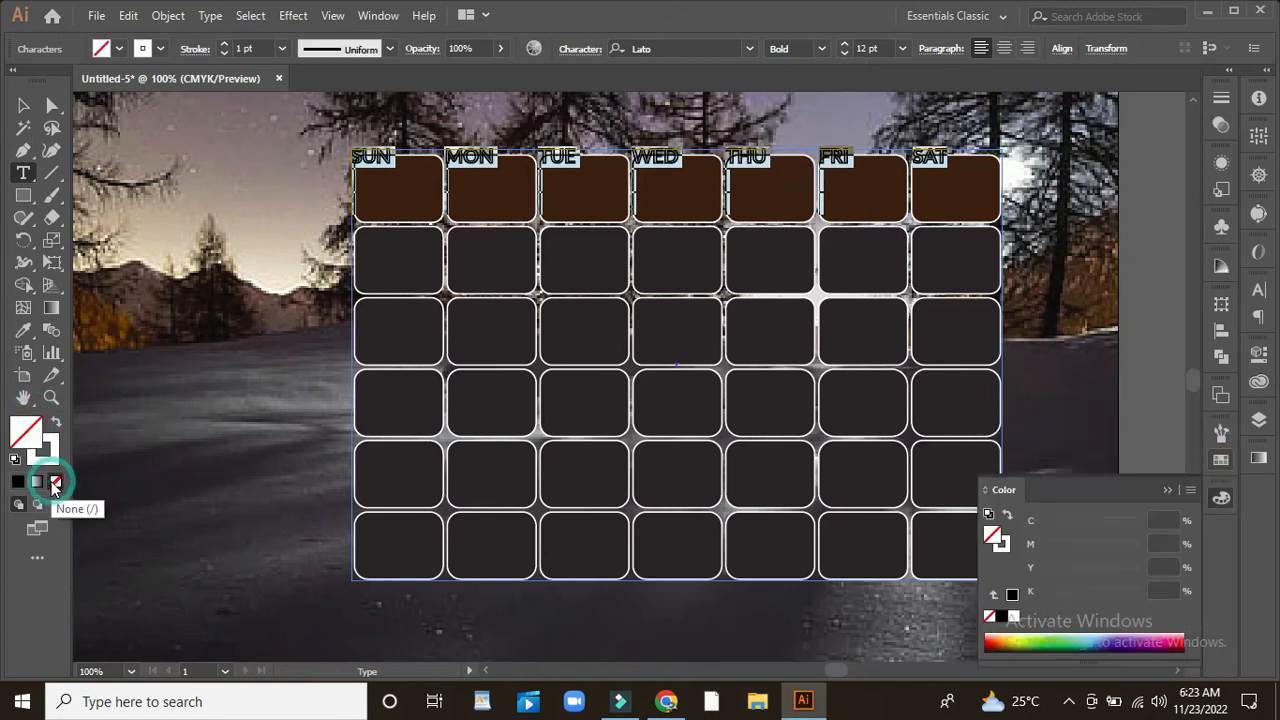
left_click(57, 425)
left_click(57, 425)
left_click(57, 425)
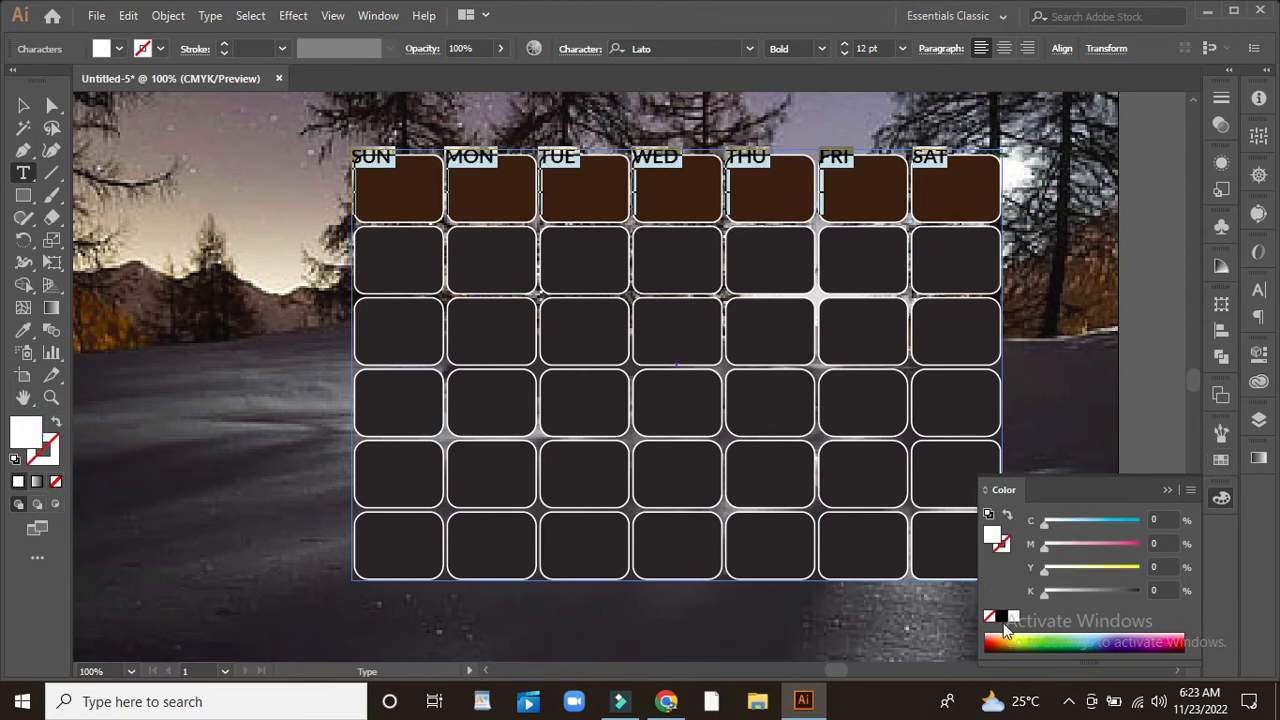
left_click(1167, 489)
left_click(57, 424)
left_click(57, 424)
left_click(160, 233)
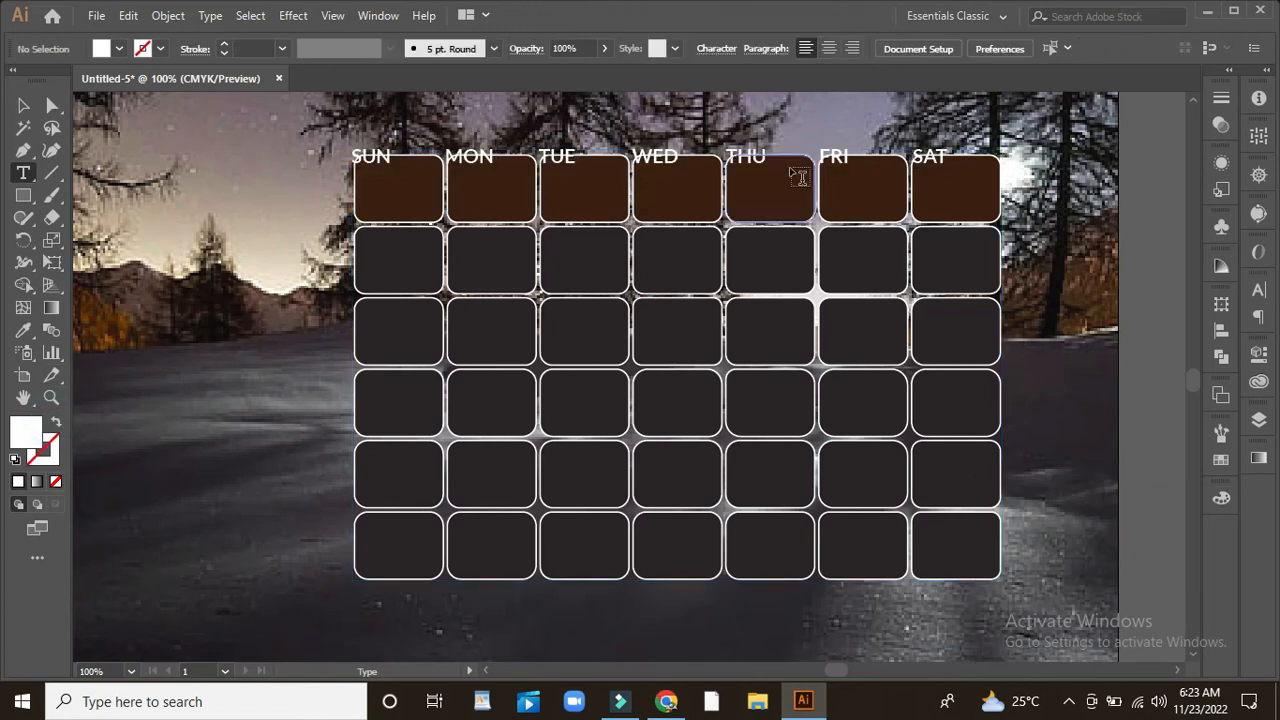
Step: Enter the dates 1 to 31 in consecutive cells below the weekday names, starting in the Sunday column
left_click(947, 157)
key("Return")
type("1 2 3 4 5 6")
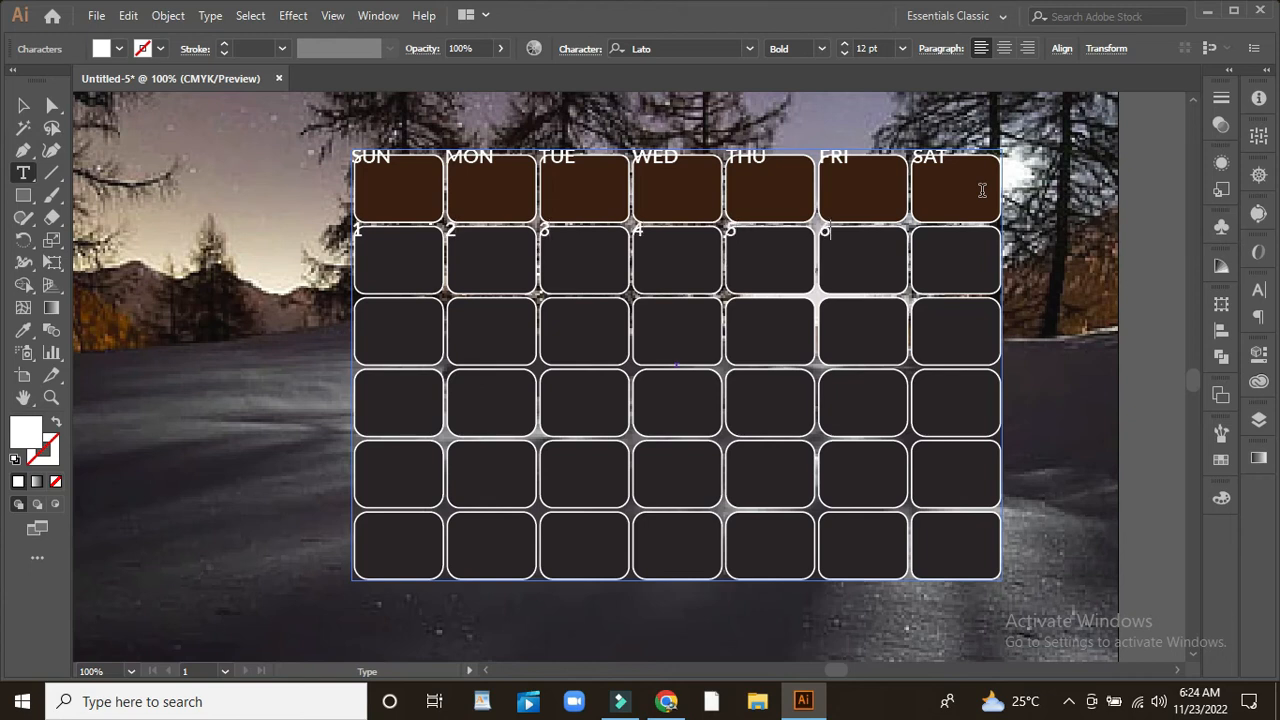
key("Tab")
type("7")
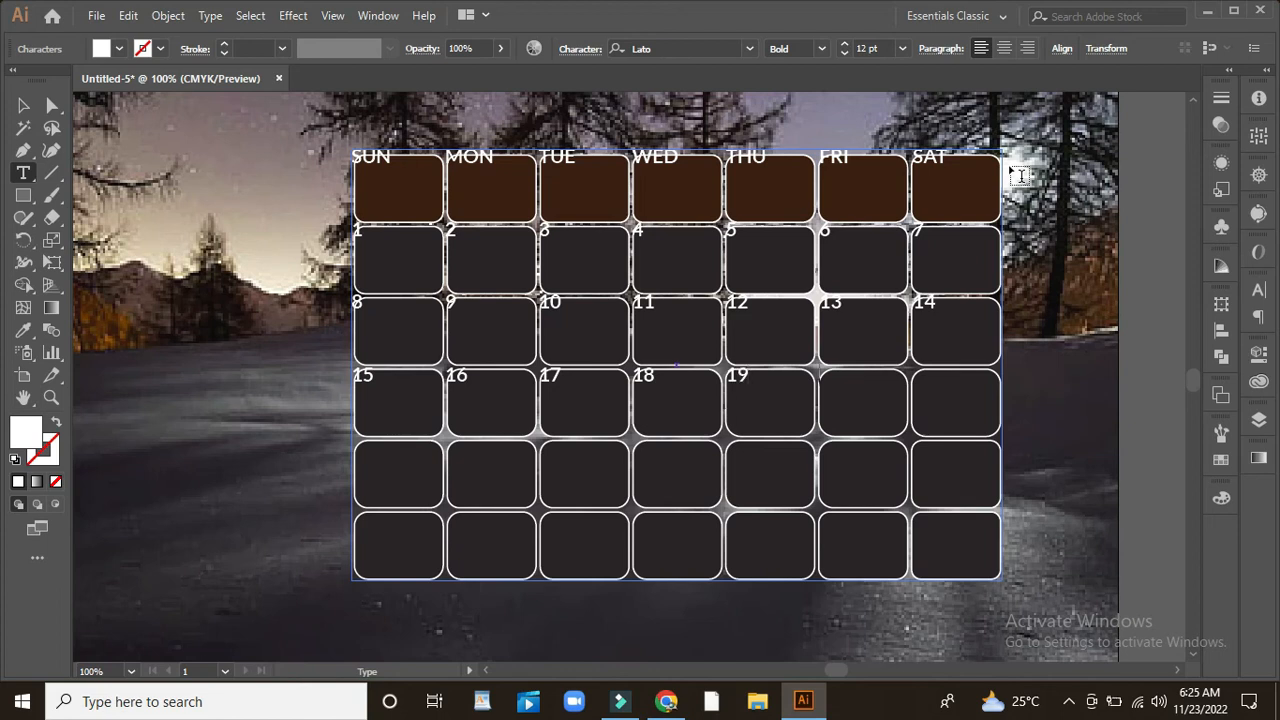
type("21")
type("24")
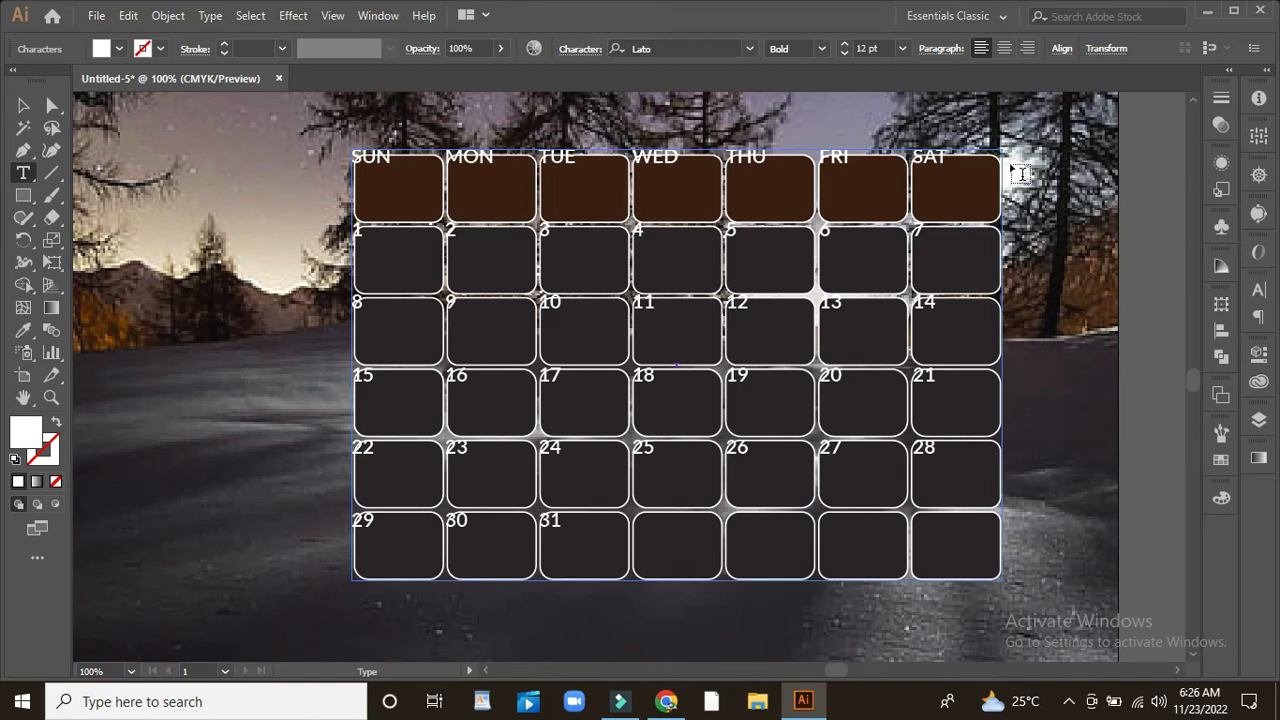
Step: Justify all the calendar text with the last line aligned to the center
key("ctrl+a")
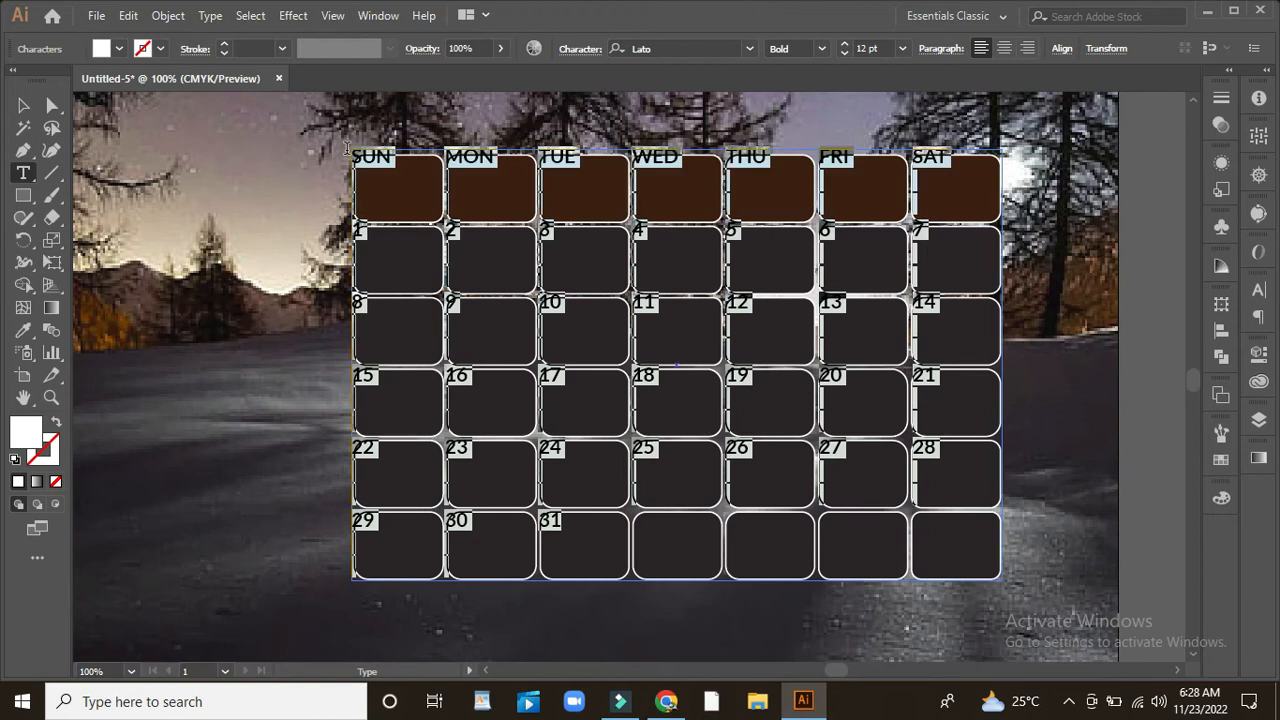
left_click(942, 49)
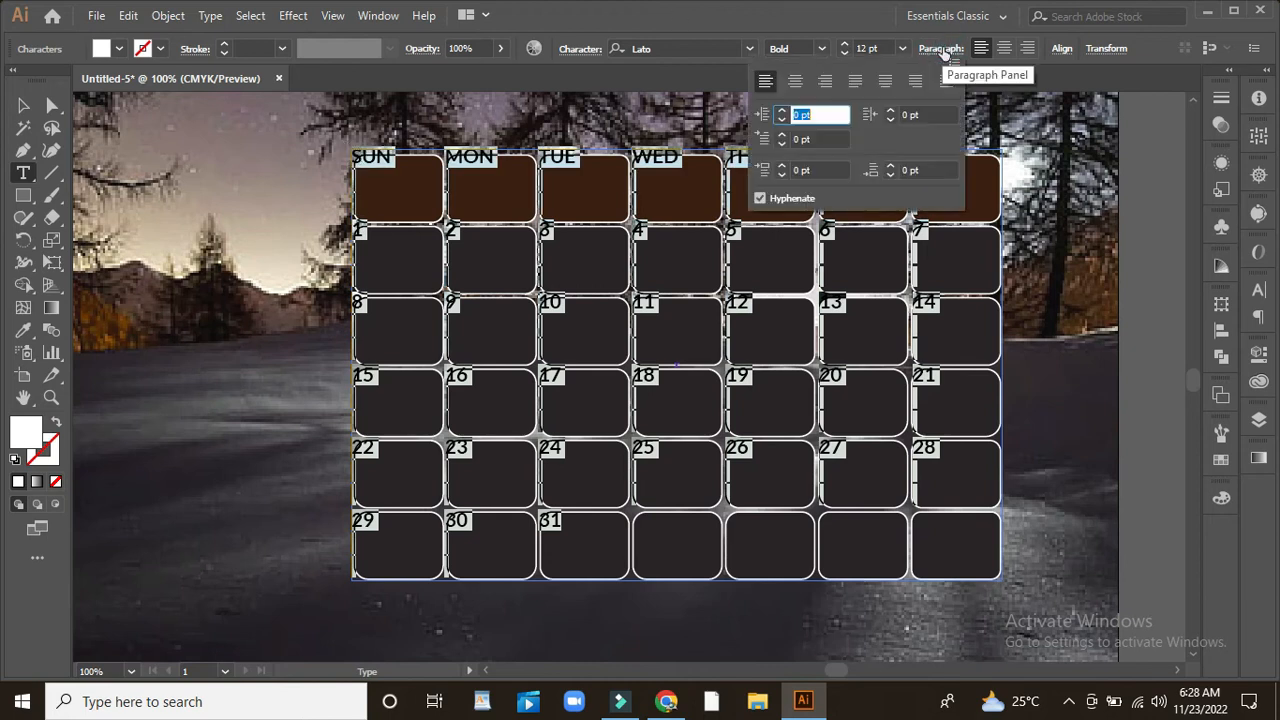
left_click(885, 81)
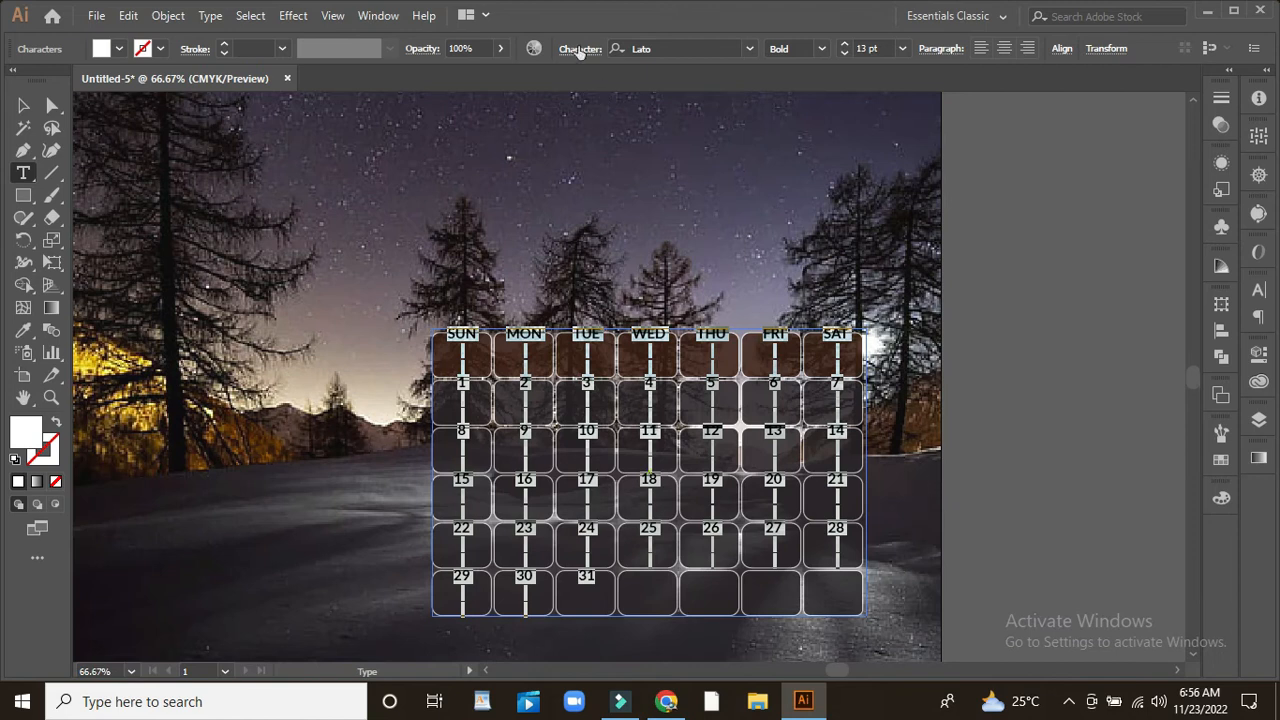
Step: Try a baseline shift of 11 pt on all the calendar text
left_click(578, 49)
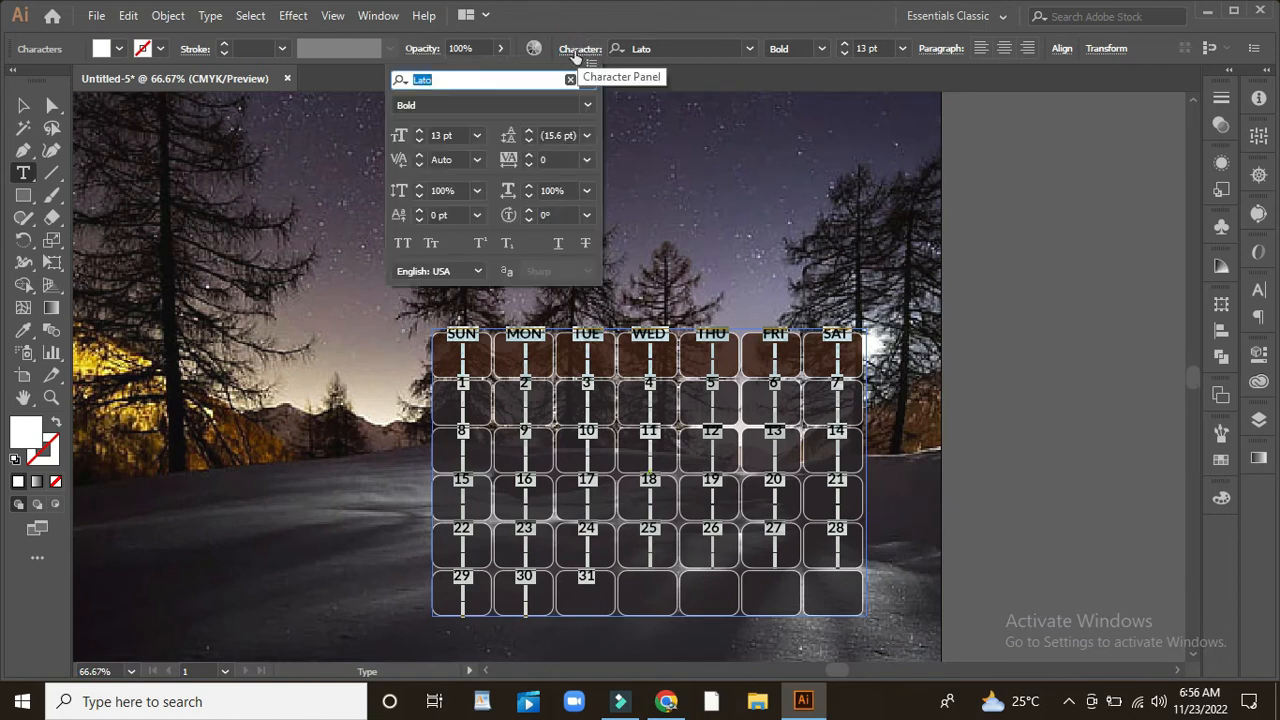
left_click(420, 214)
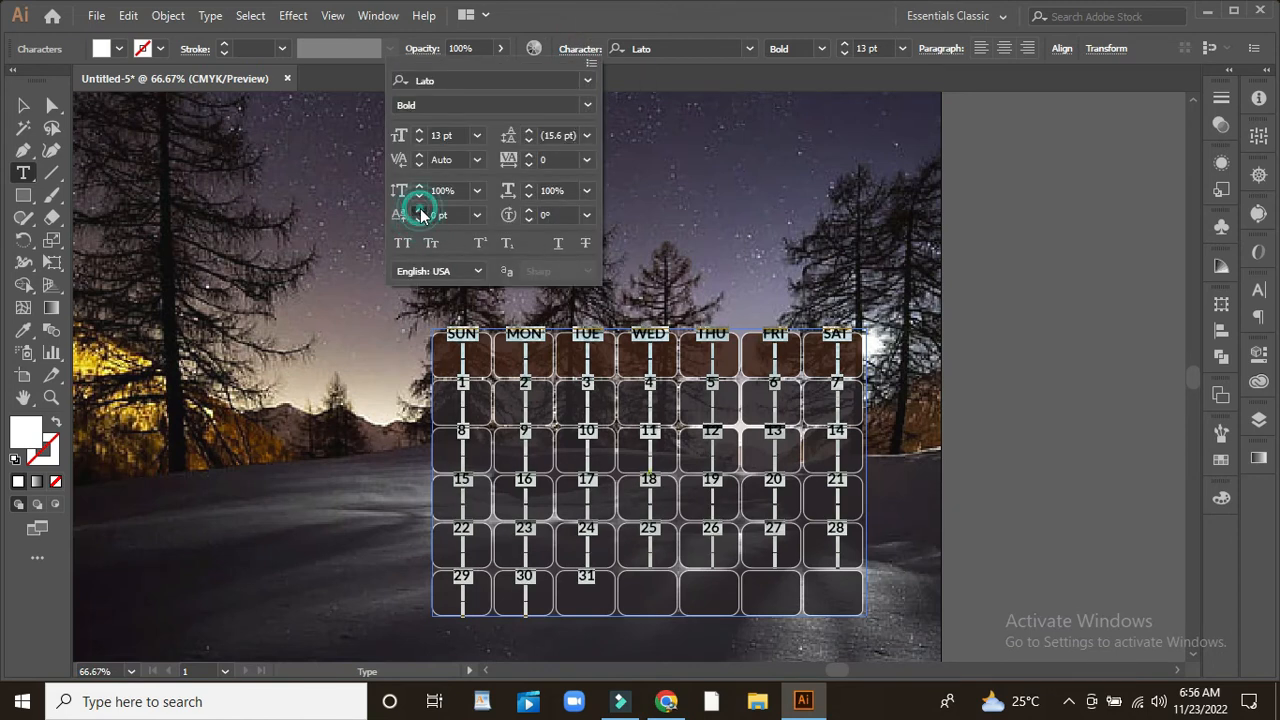
left_click(420, 214)
left_click(420, 214)
left_click(420, 214)
left_click(420, 214)
left_click(420, 214)
left_click(420, 214)
left_click(420, 211)
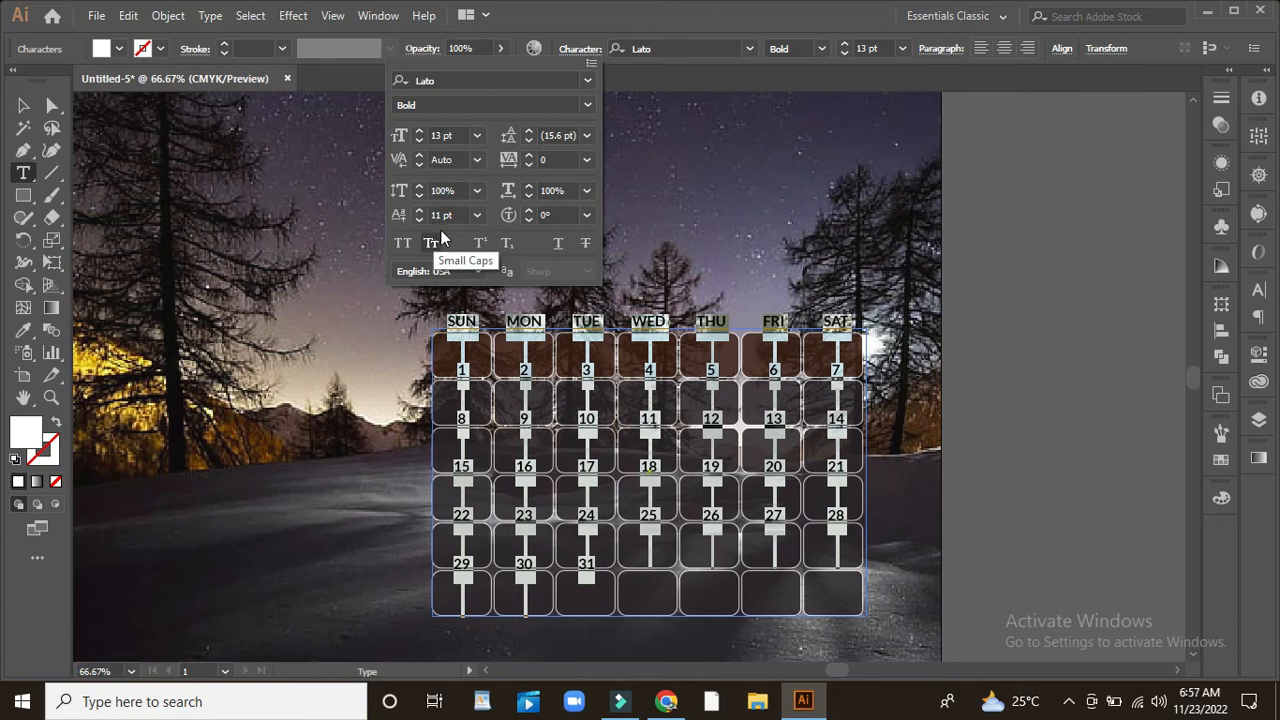
Step: Set the baseline shift of all the calendar text to -12 pt
left_click(479, 215)
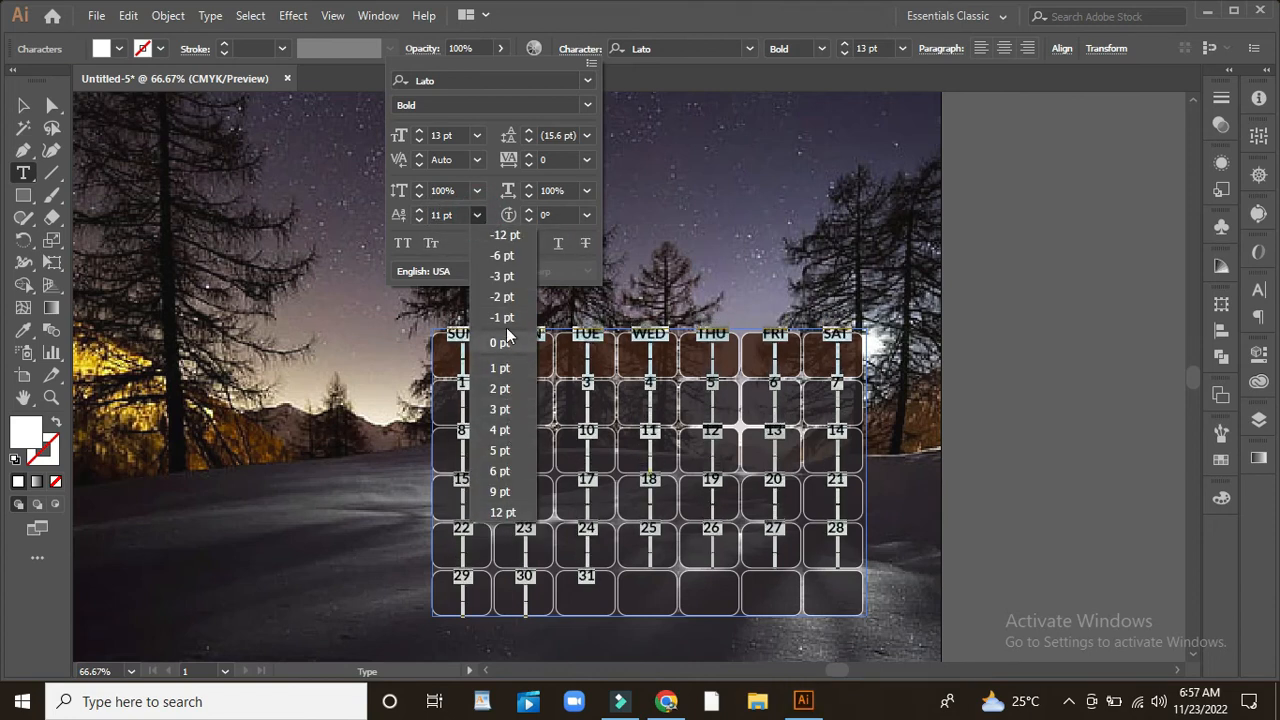
left_click(508, 236)
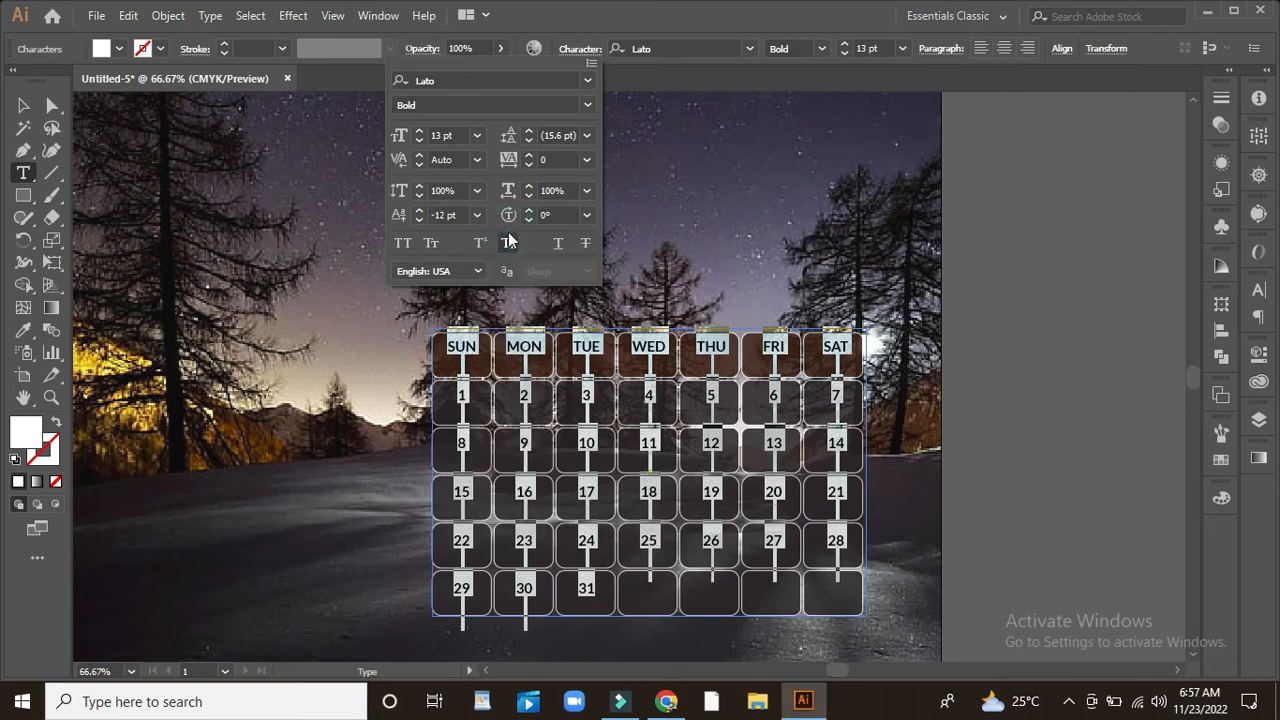
left_click(761, 252)
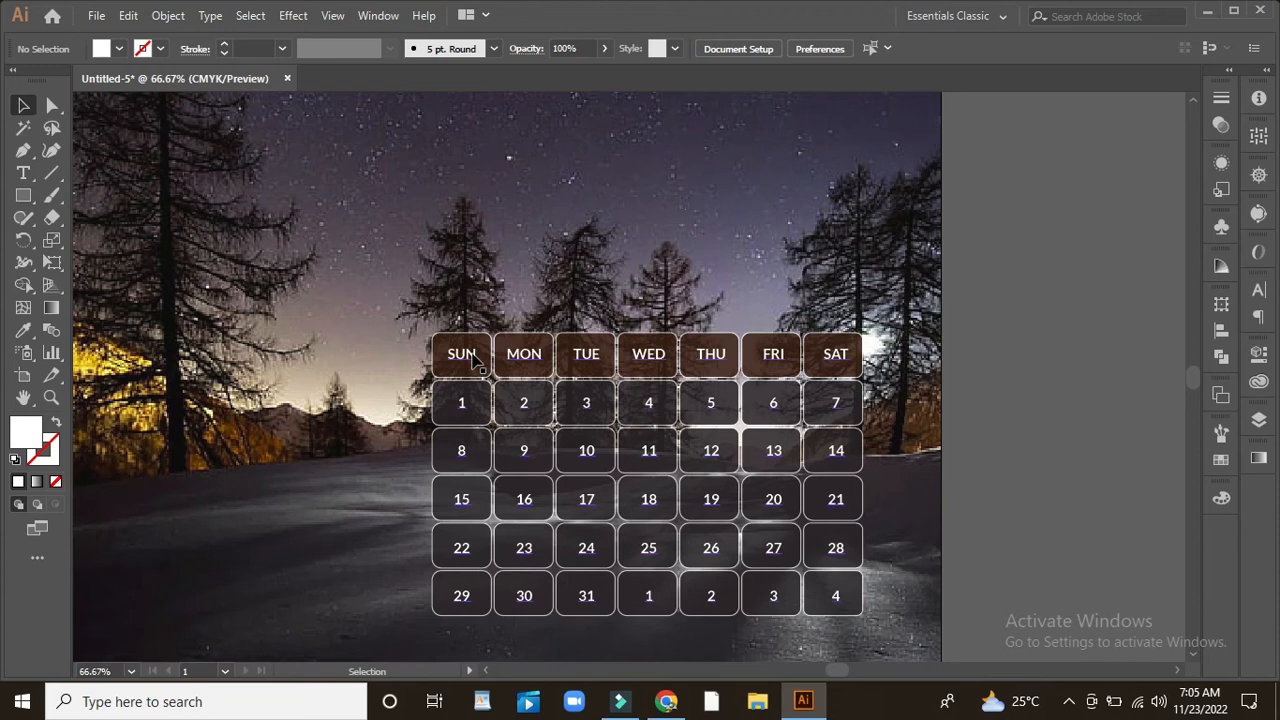
left_click_drag(482, 362, 472, 359)
left_click(402, 345)
left_click(23, 173)
left_click(472, 353)
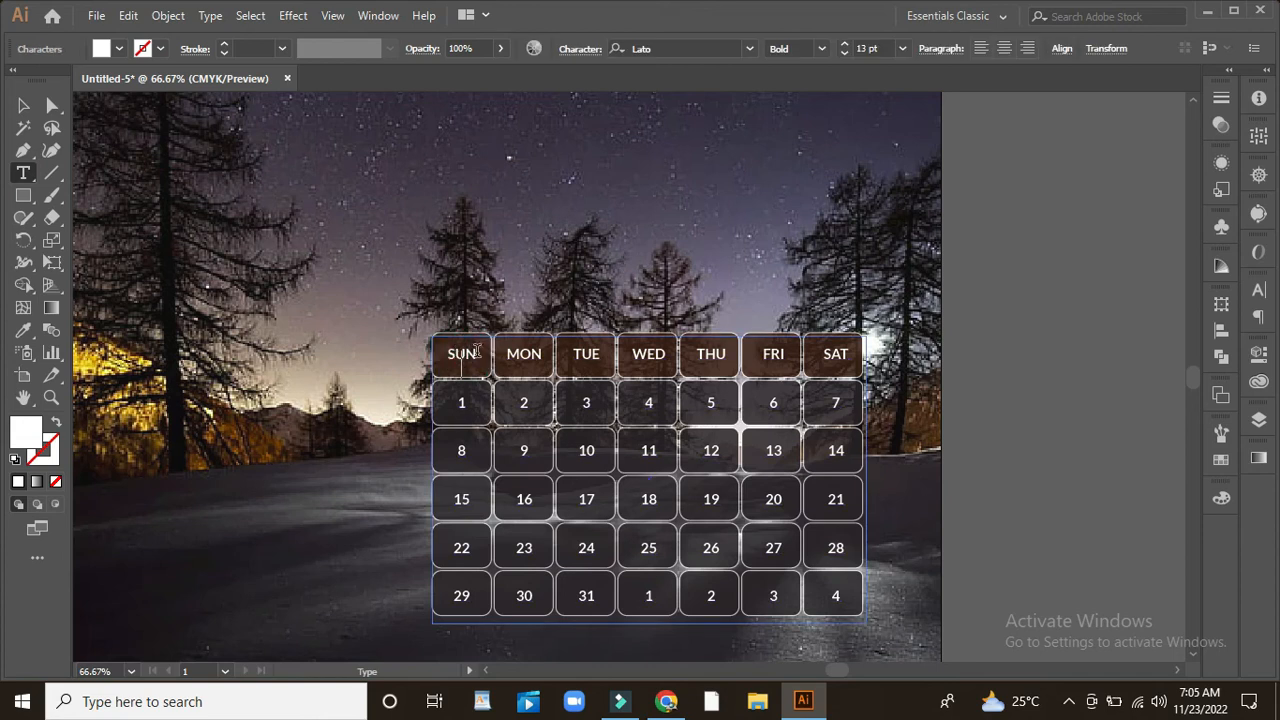
left_click(472, 353)
left_click_drag(475, 355, 470, 354)
left_click(23, 106)
left_click(954, 280)
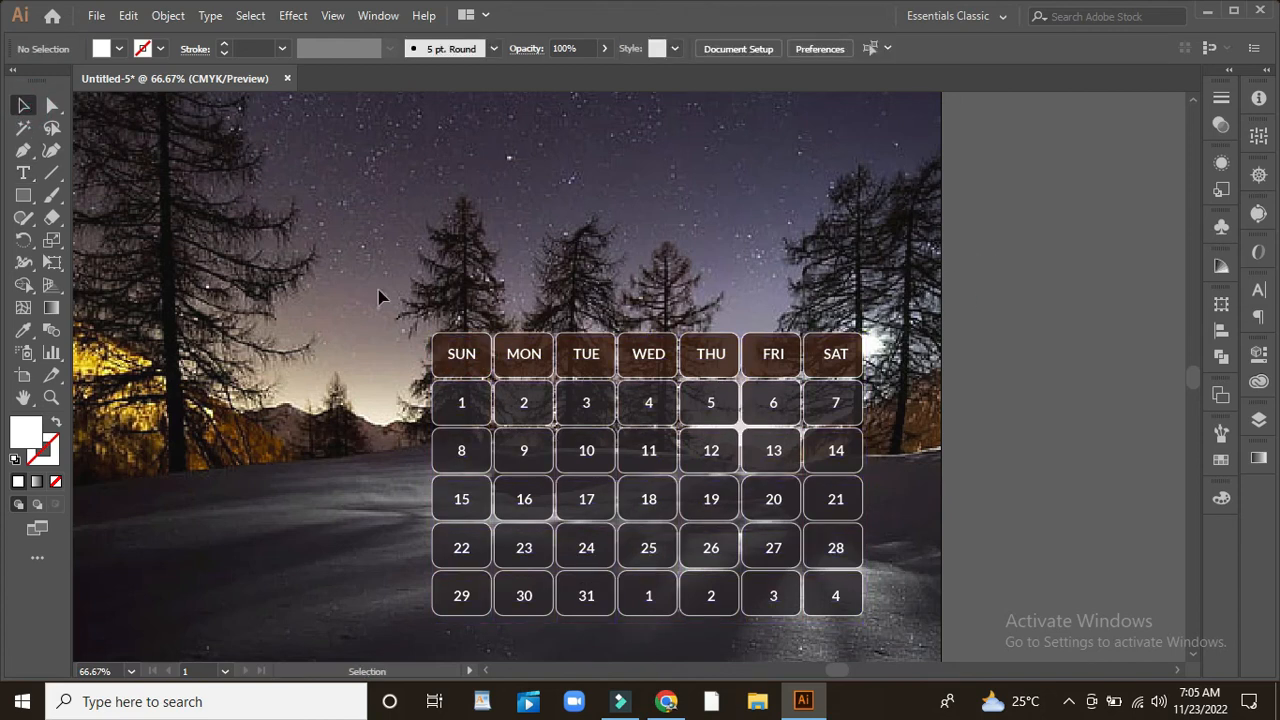
left_click(23, 173)
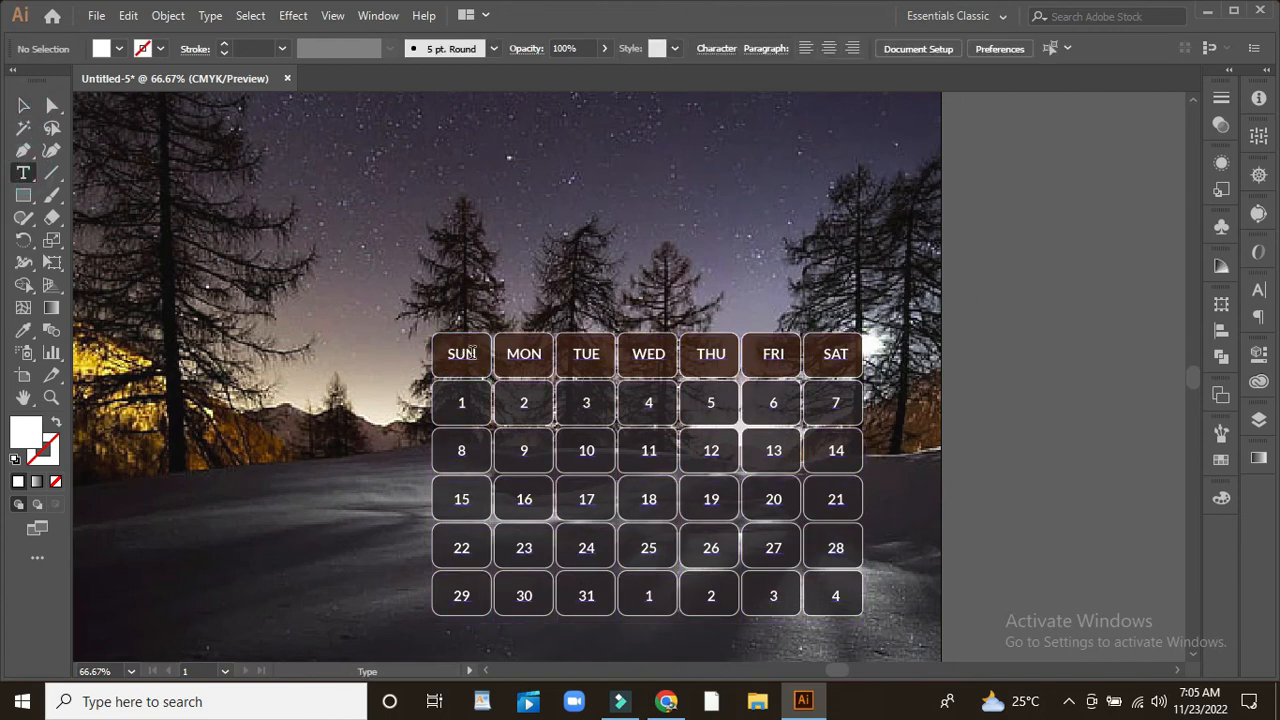
Step: Color the SUN heading and the date 1 below it CMYK Red
double_click(462, 353)
left_click(119, 48)
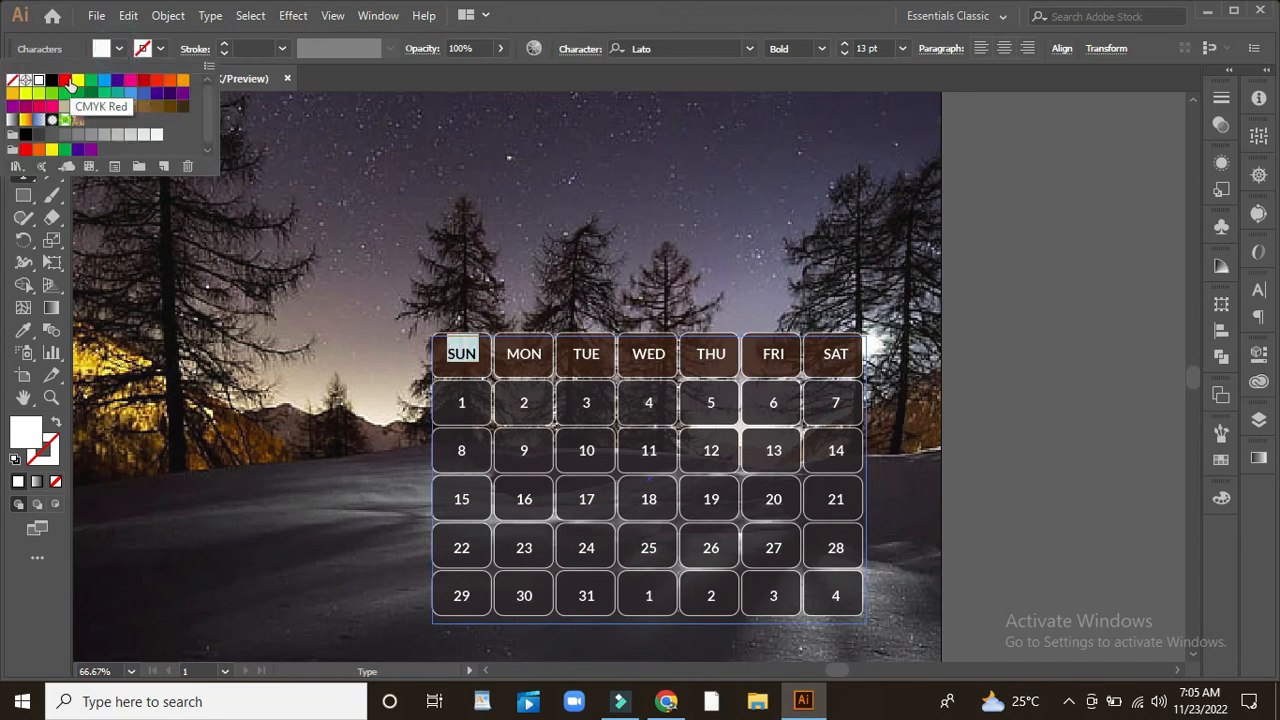
left_click(66, 80)
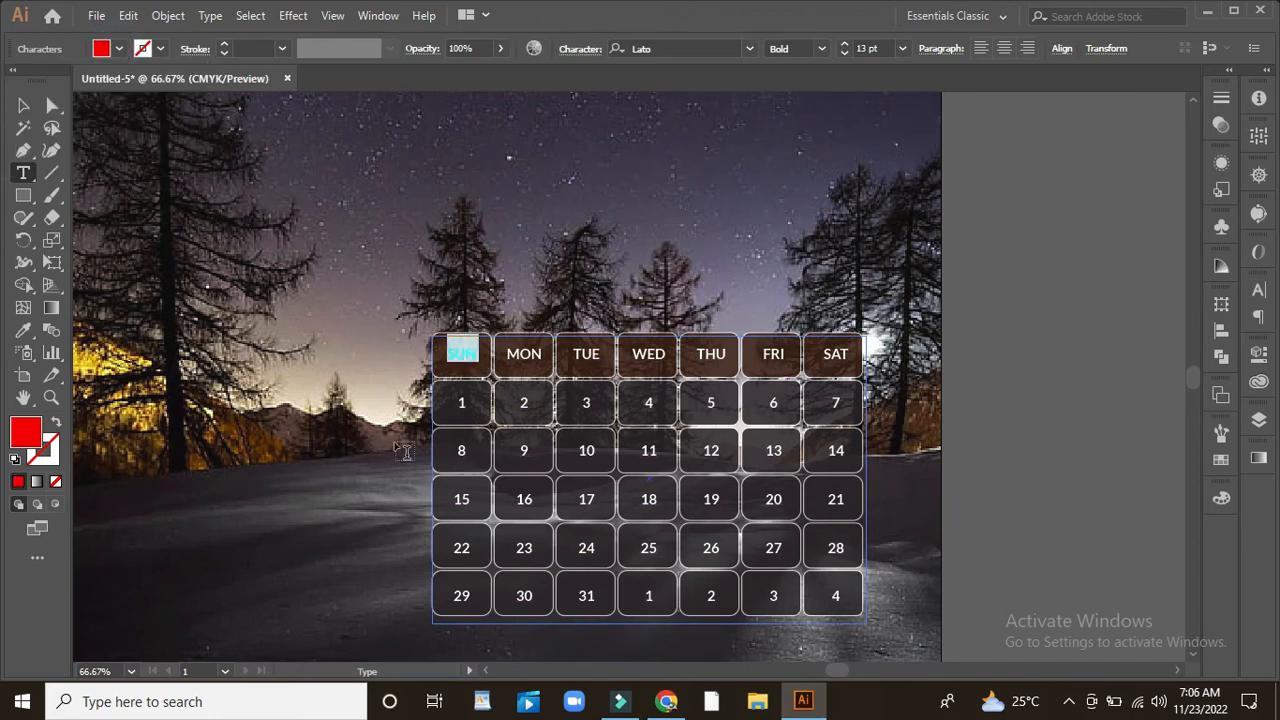
left_click(455, 403)
double_click(452, 399)
left_click(119, 48)
left_click(66, 80)
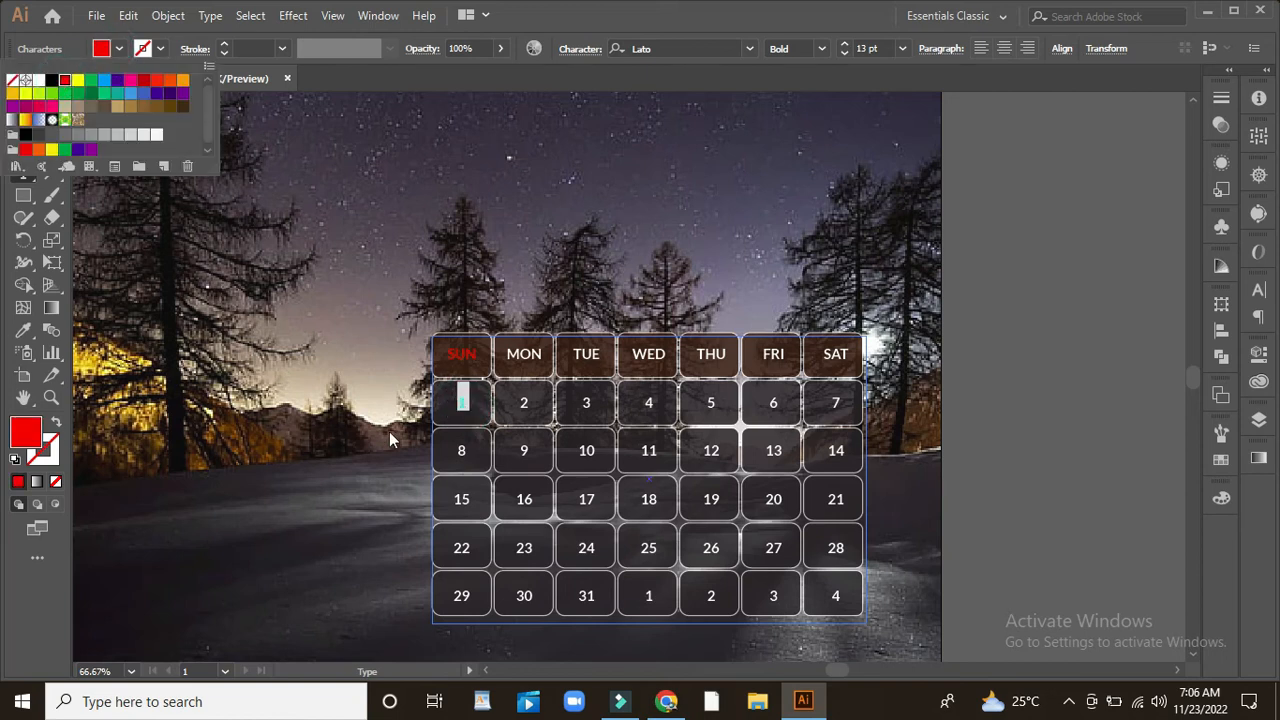
Step: Color the Sunday dates 8 and 15 CMYK Red
left_click(462, 452)
key("ctrl+plus")
key("ctrl+plus")
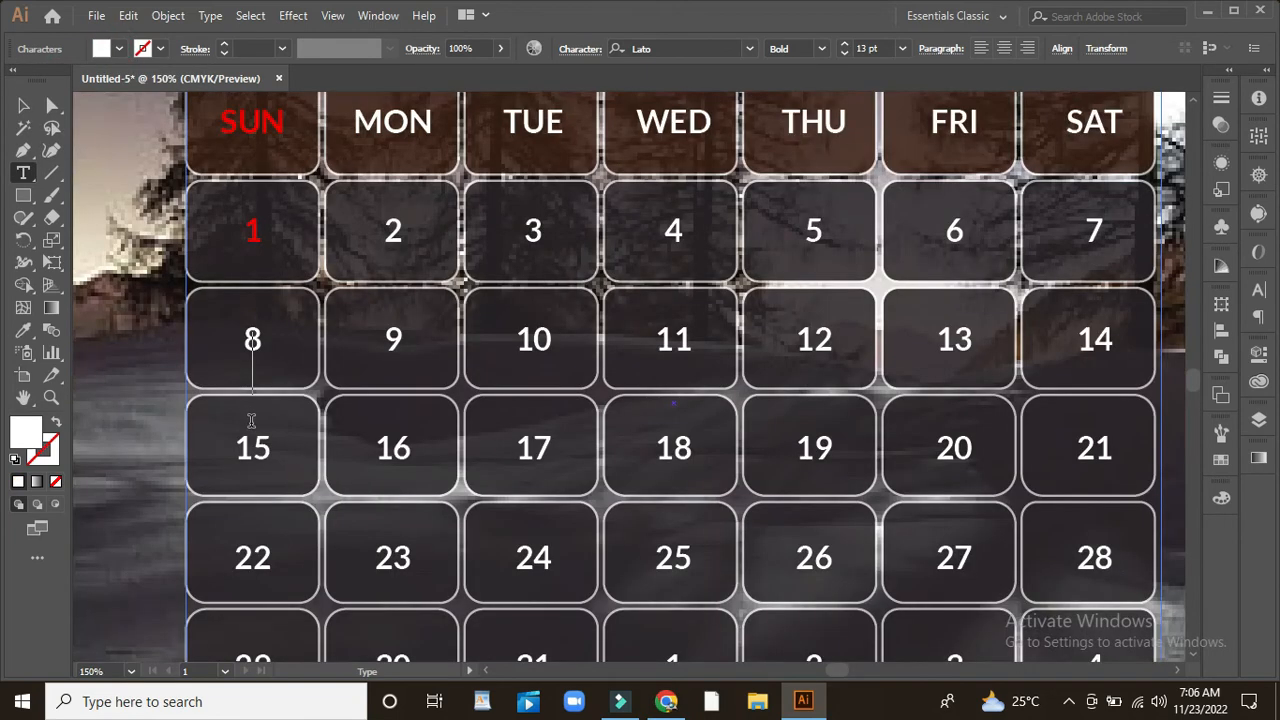
double_click(243, 262)
left_click(119, 48)
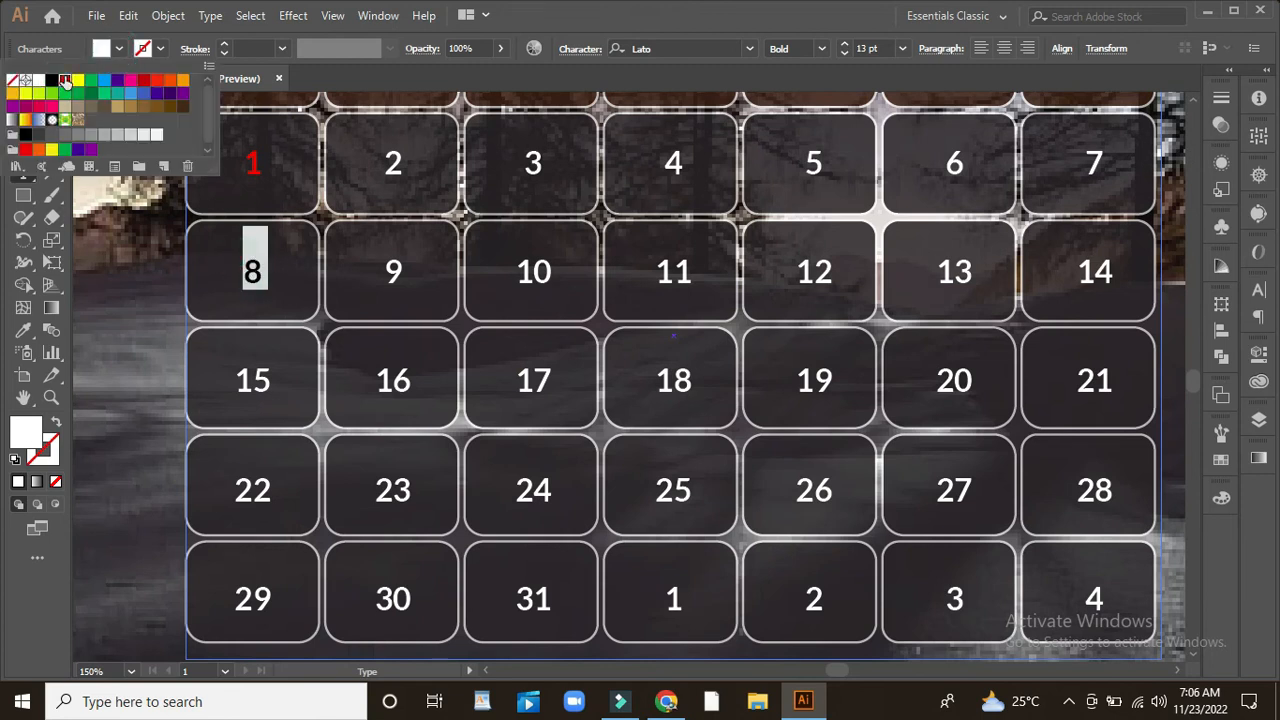
left_click(66, 80)
left_click(232, 373)
double_click(255, 372)
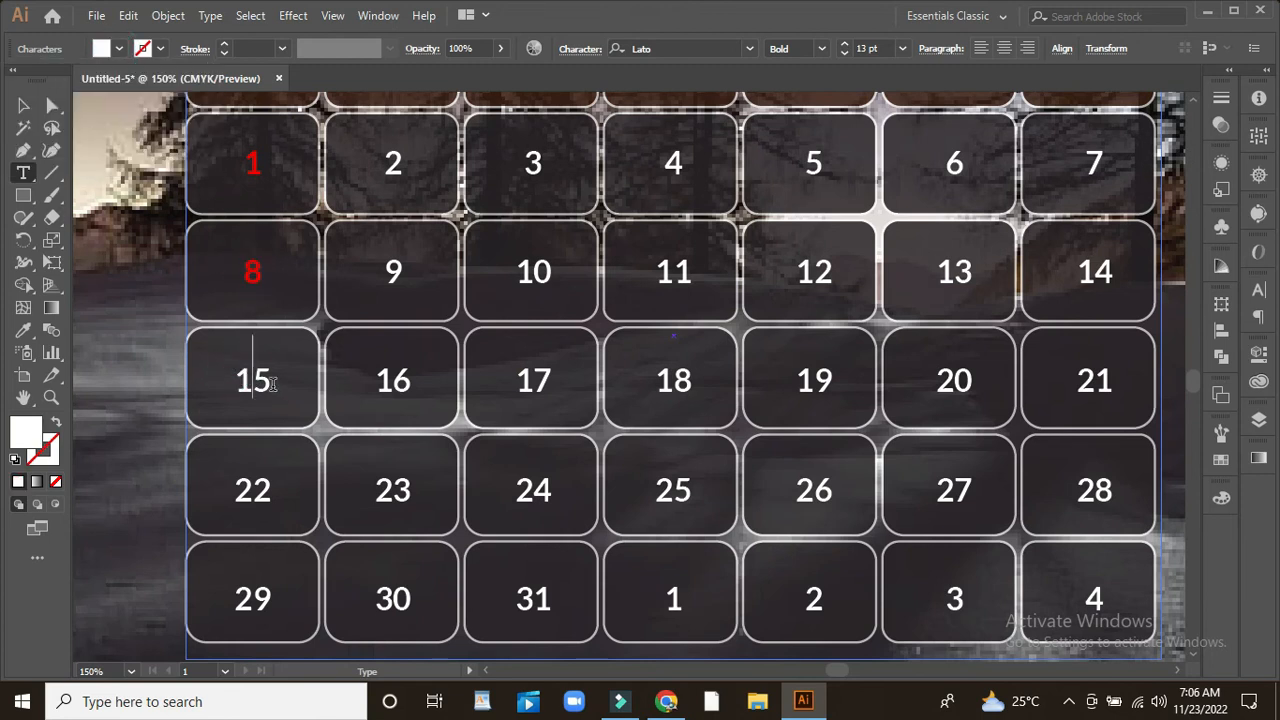
left_click(119, 48)
left_click(66, 80)
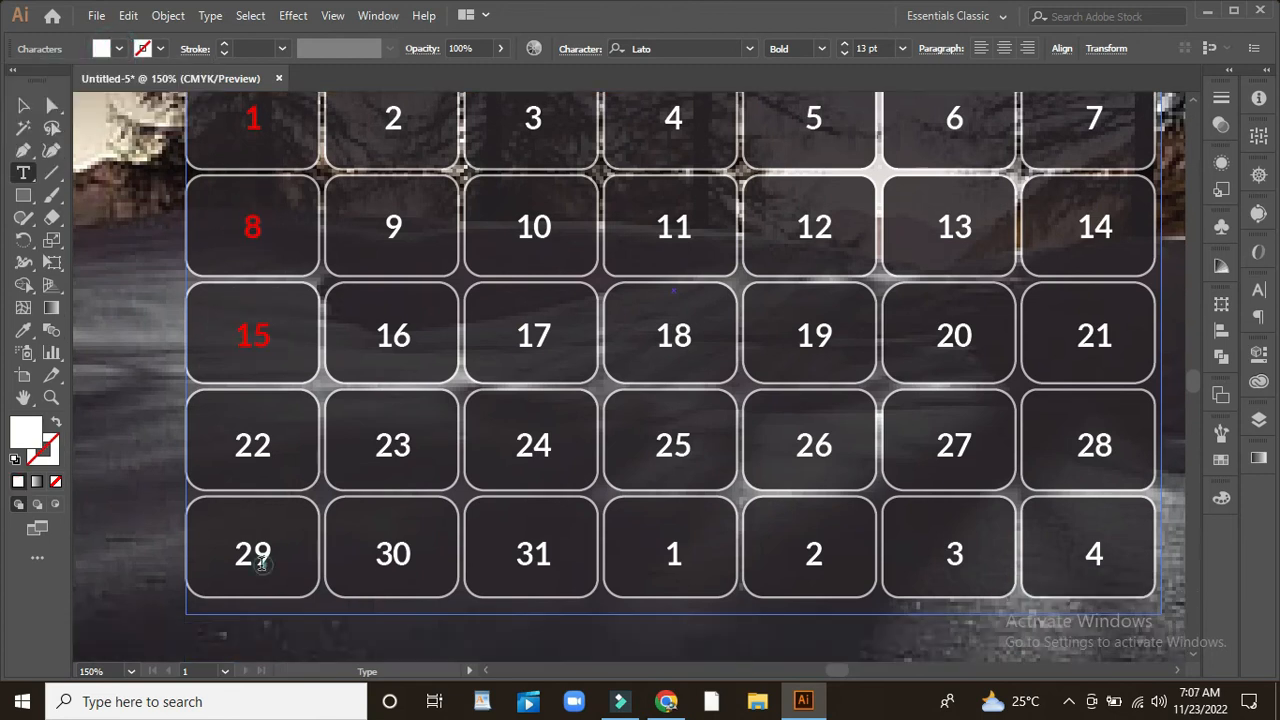
Step: Color the Sunday dates 29 and 22 CMYK Red
double_click(215, 530)
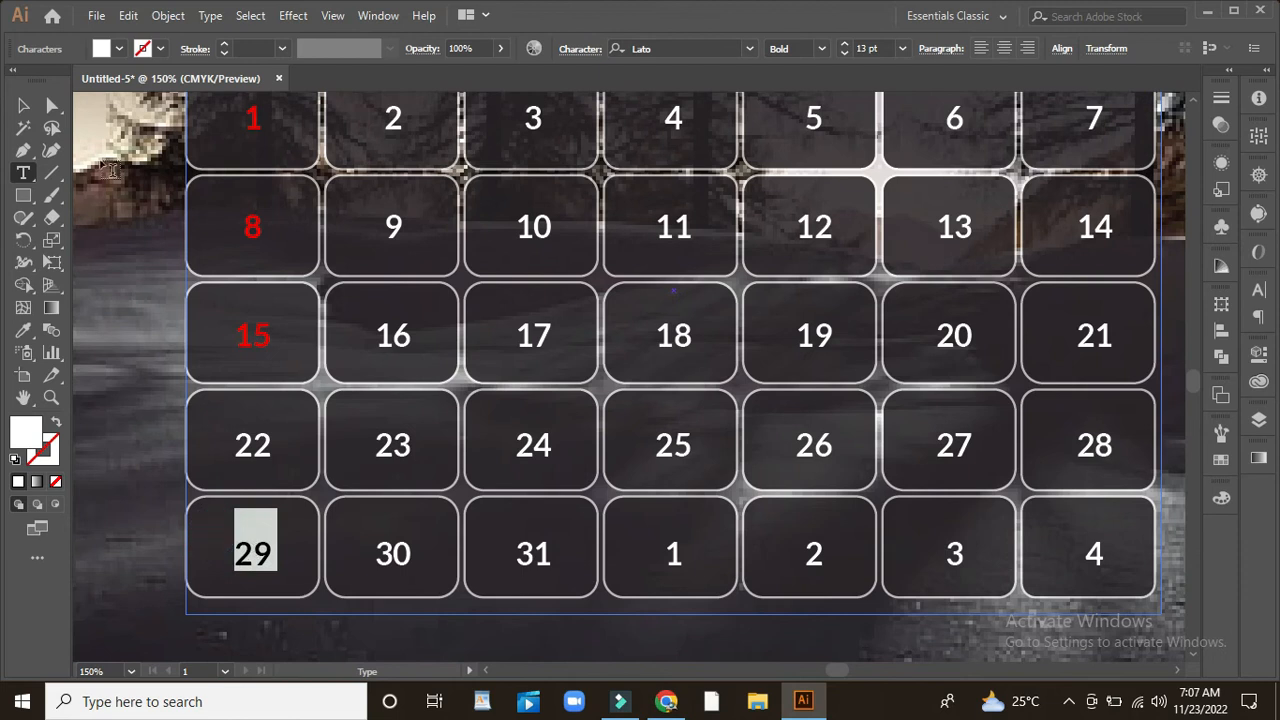
left_click(119, 48)
left_click(66, 80)
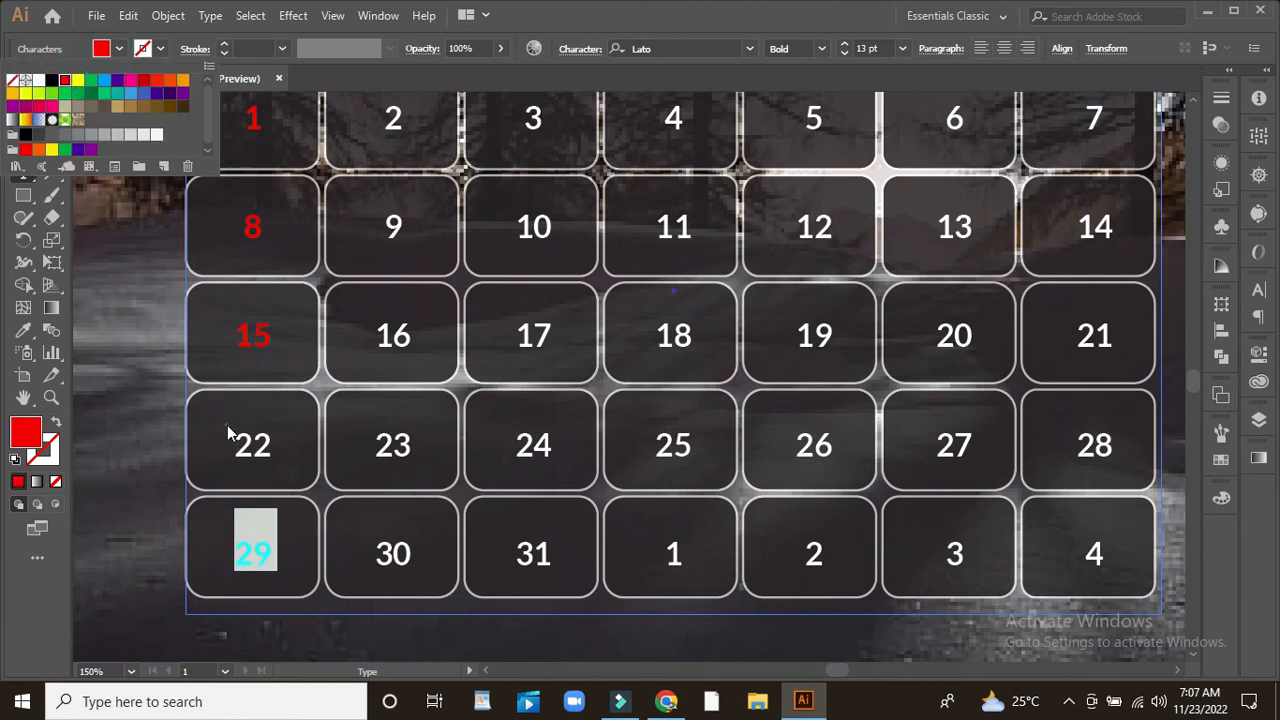
left_click(250, 445)
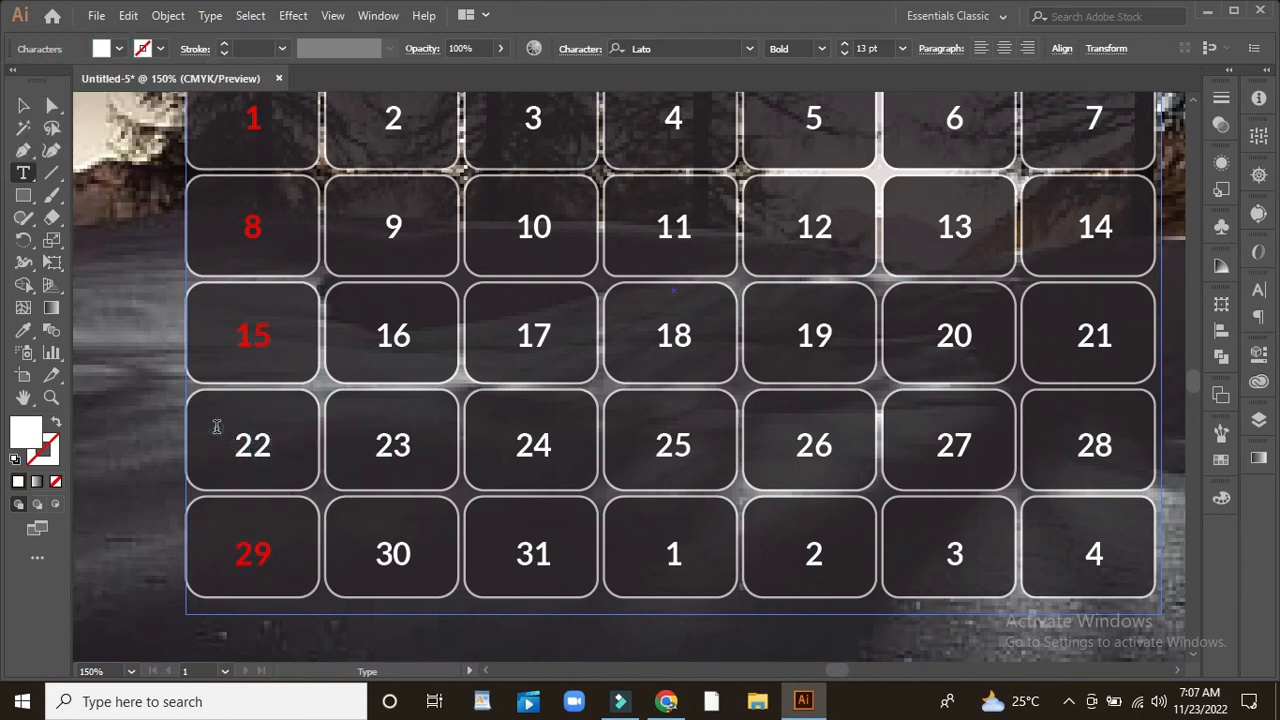
double_click(216, 427)
left_click(119, 48)
left_click(66, 80)
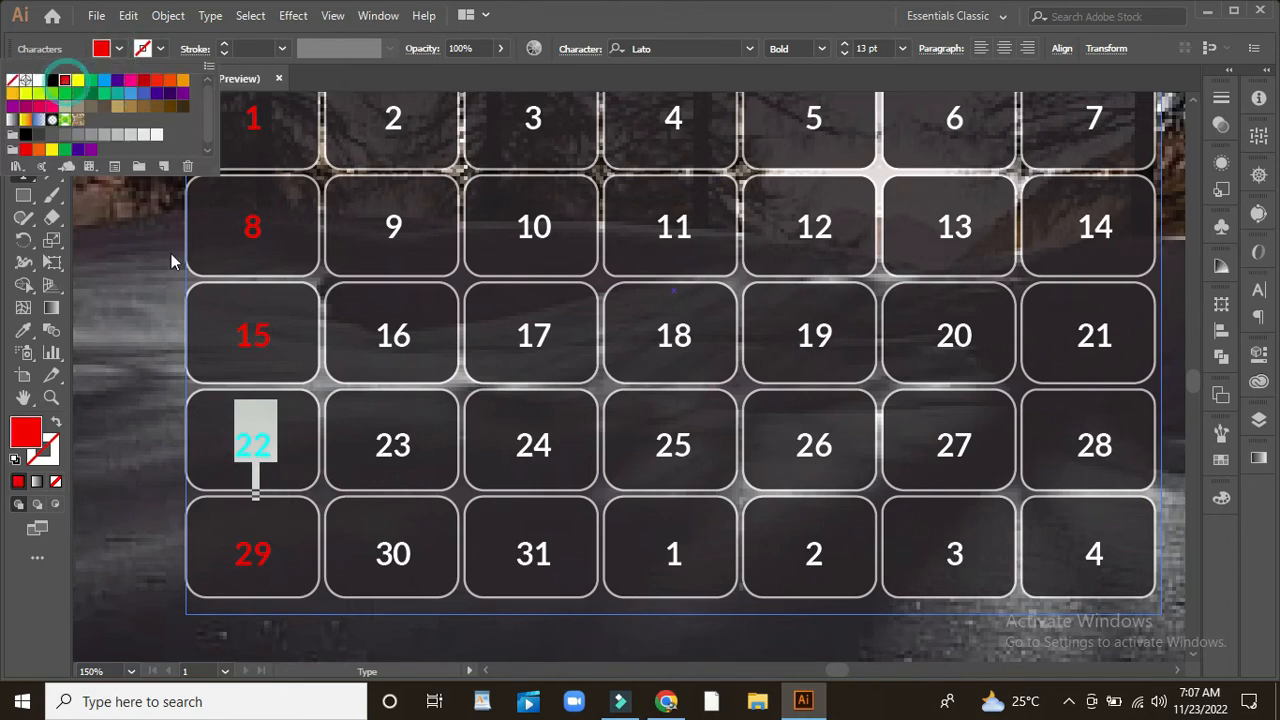
left_click(288, 423)
Step: Set the weekday names MON to SAT in the Black weight of Lato
scroll(300, 400, "up", 5)
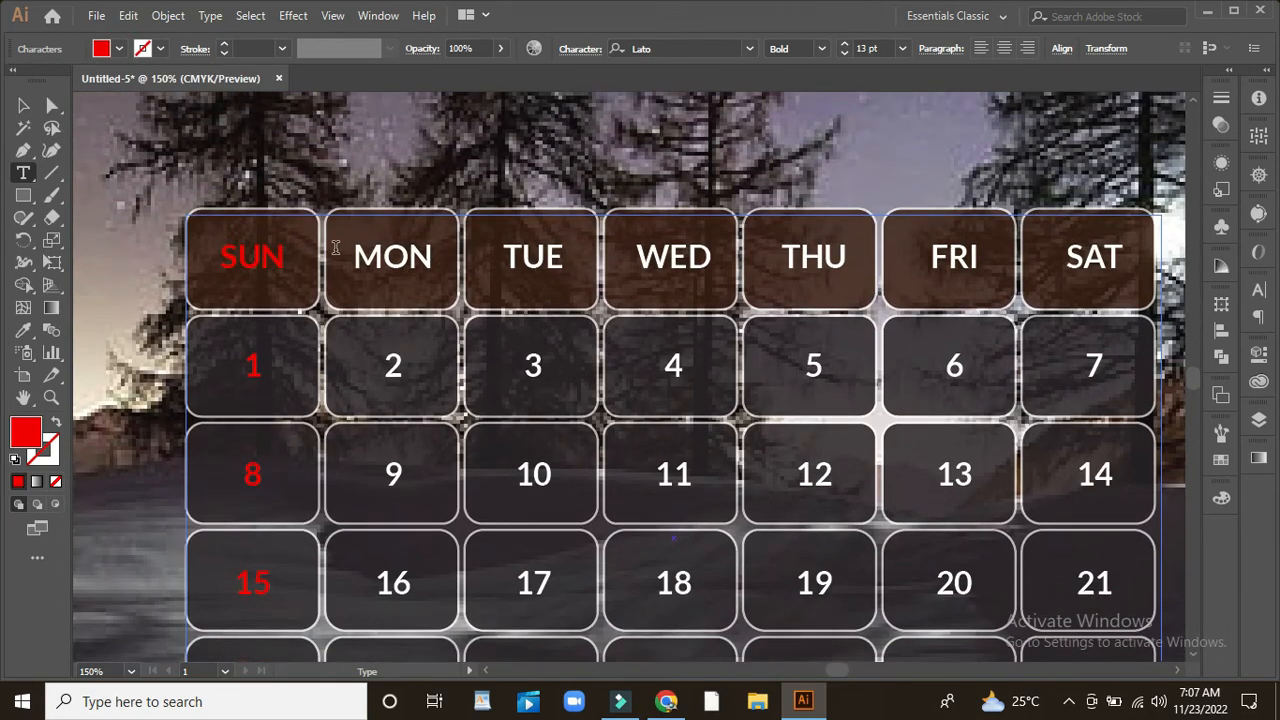
left_click_drag(347, 253, 1128, 258)
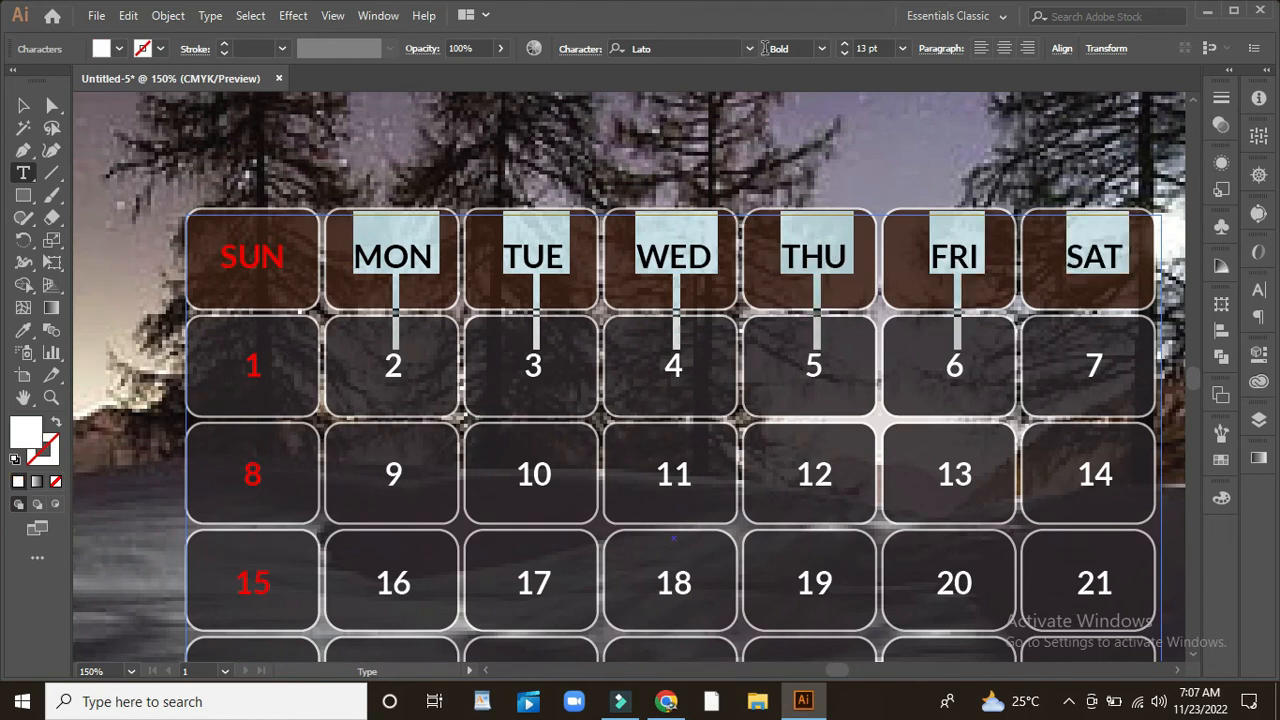
left_click(821, 48)
left_click(797, 213)
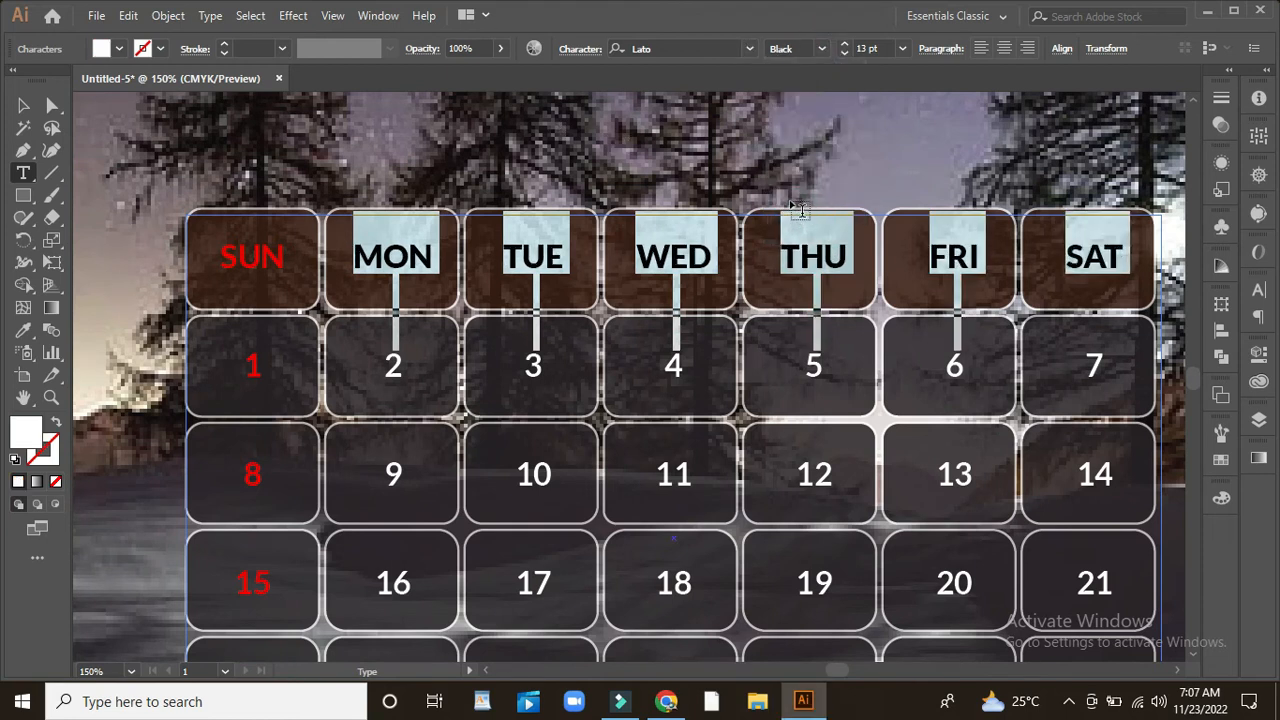
key("ctrl+1")
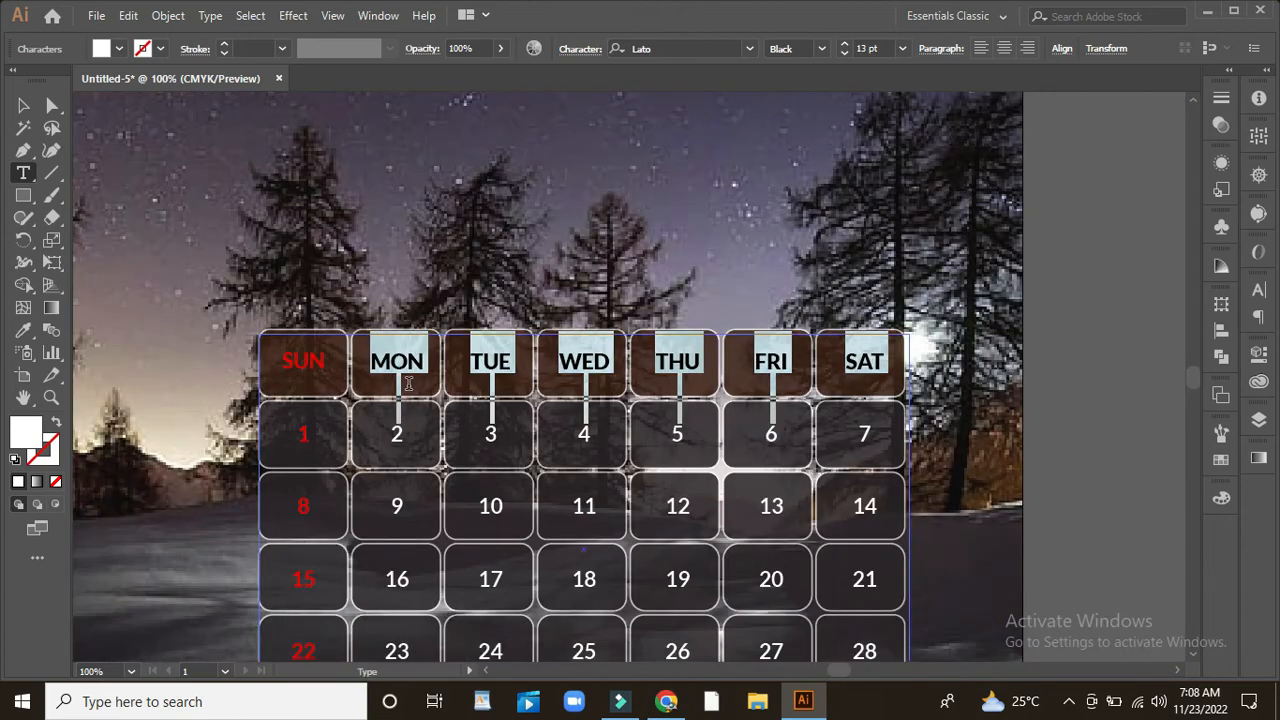
key("BackSpace")
key("Escape")
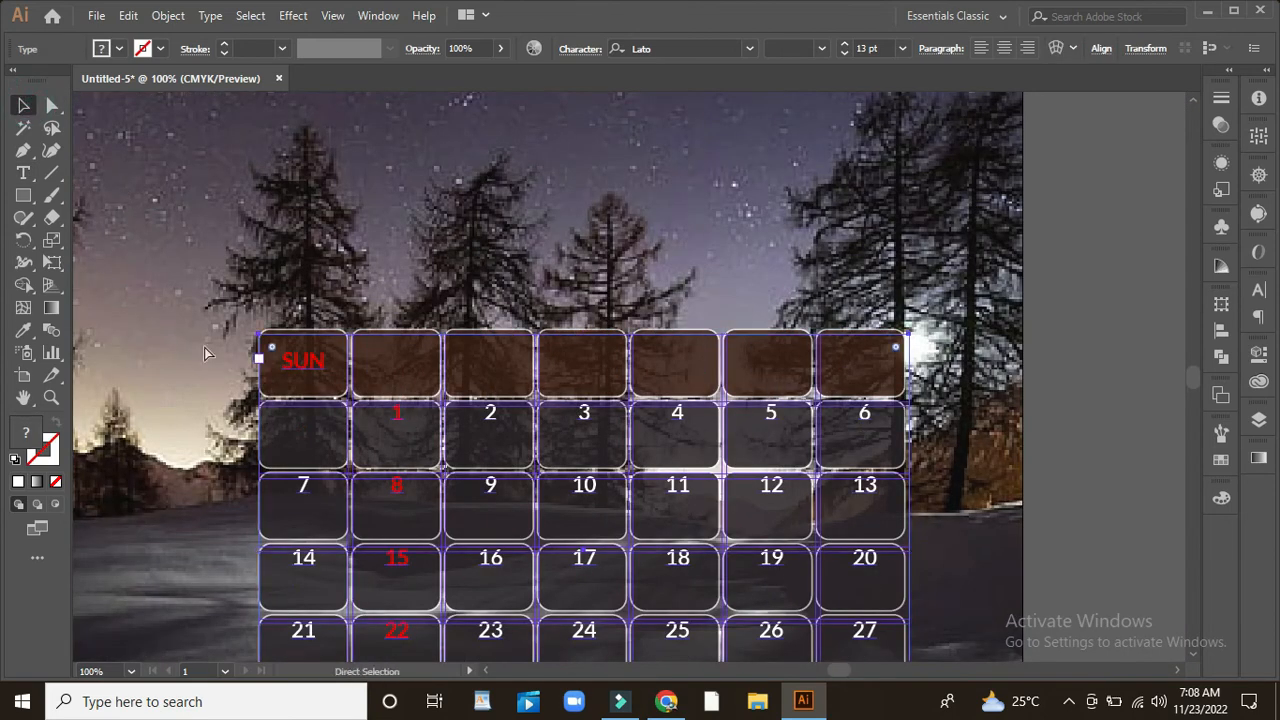
key("ctrl+z")
left_click(133, 187)
left_click_drag(140, 375, 394, 266)
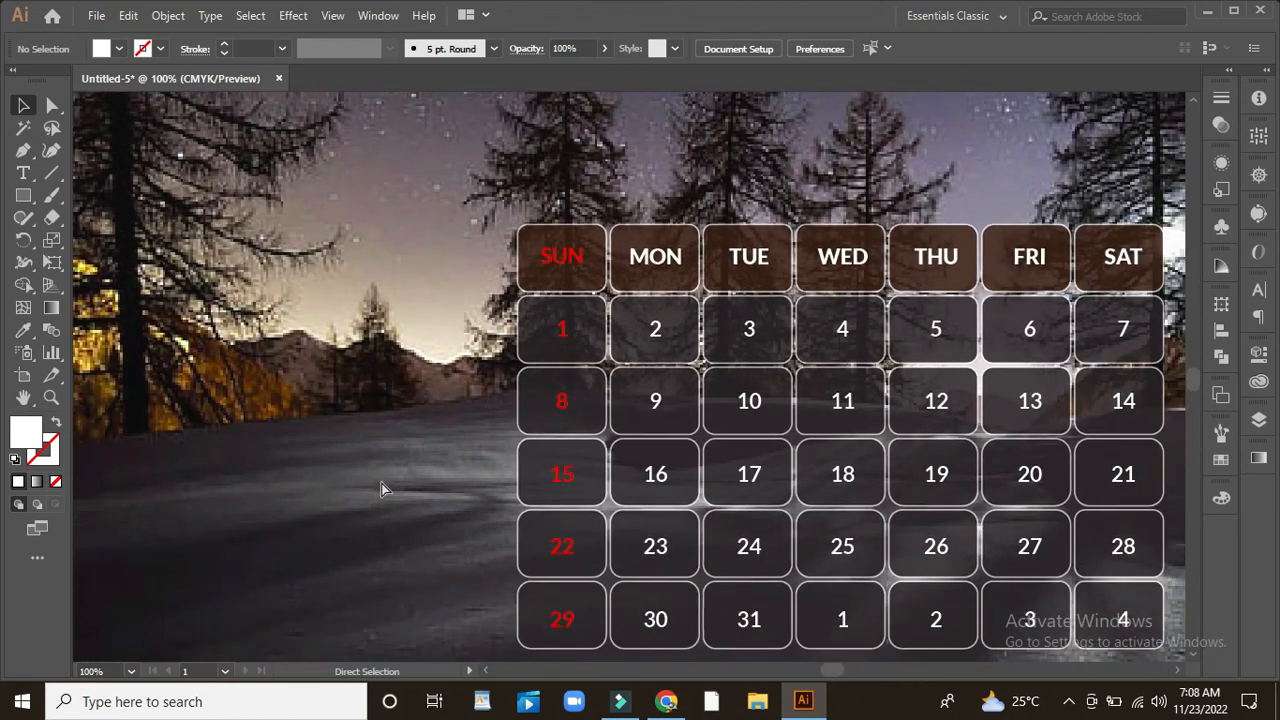
key("ctrl+minus")
scroll(743, 232, "up", 2)
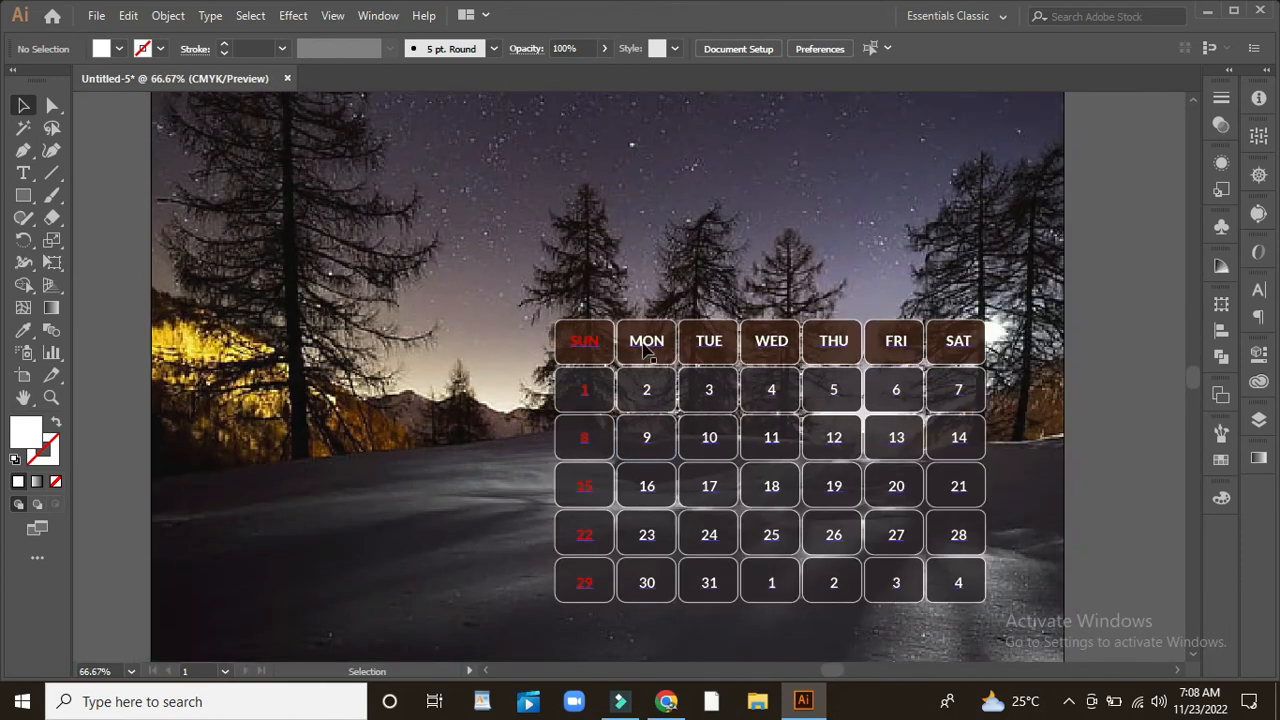
mouse_move(630, 338)
left_mouse_down()
mouse_move(665, 340)
mouse_move(641, 334)
left_mouse_up()
key("ctrl+z")
left_click(820, 220)
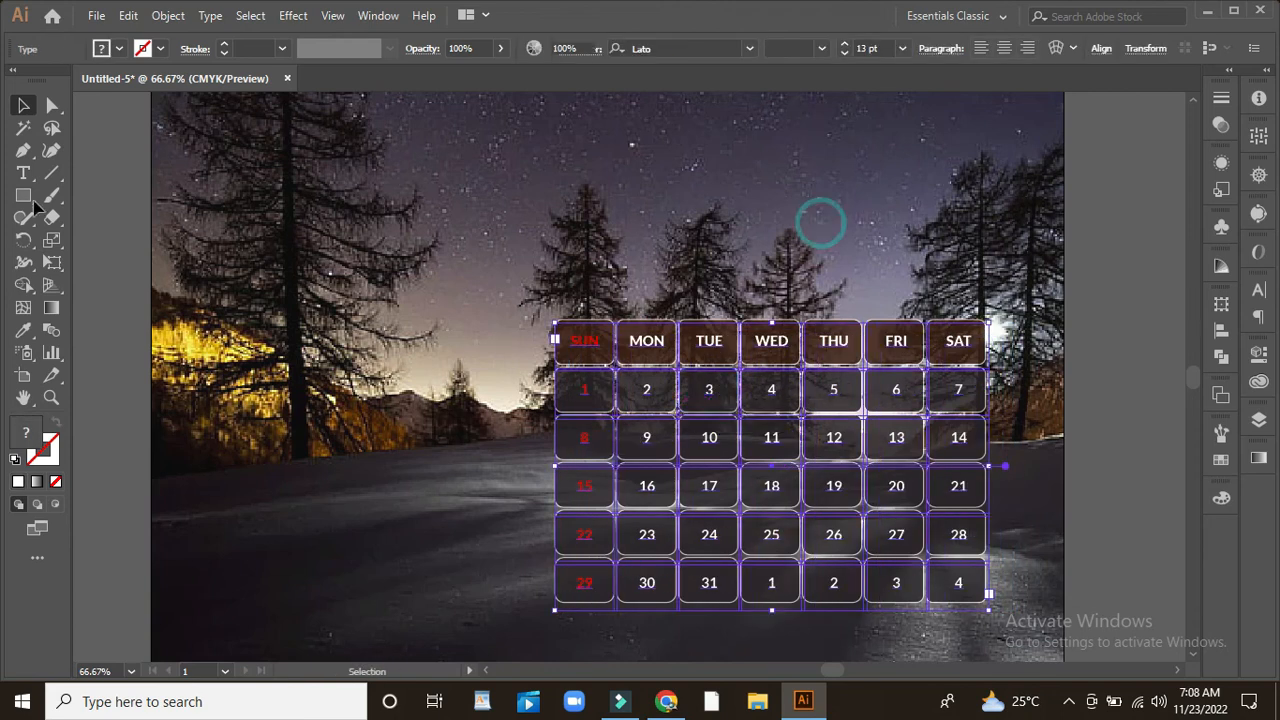
Step: Recolor the weekday names MON to SAT with a golden brown sampled by Eyedropper from the yellow-lit trees in the photo
left_click(23, 173)
left_click_drag(612, 320, 975, 340)
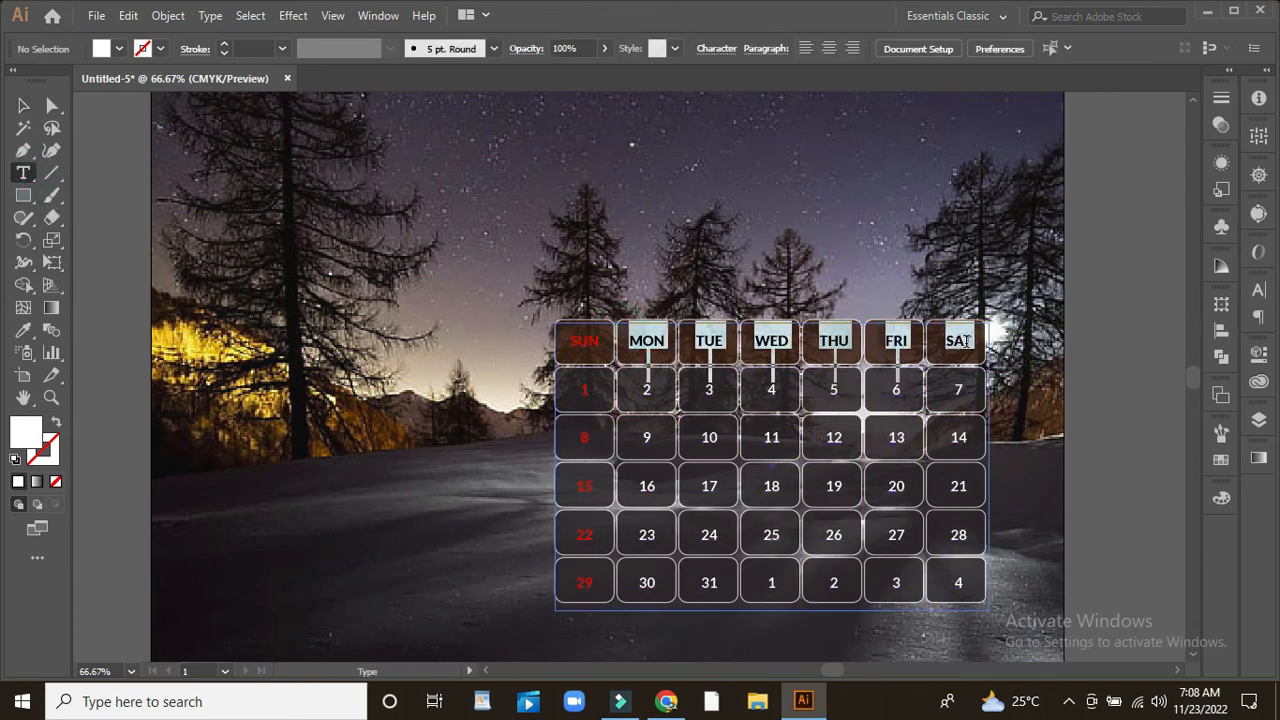
left_click(23, 330)
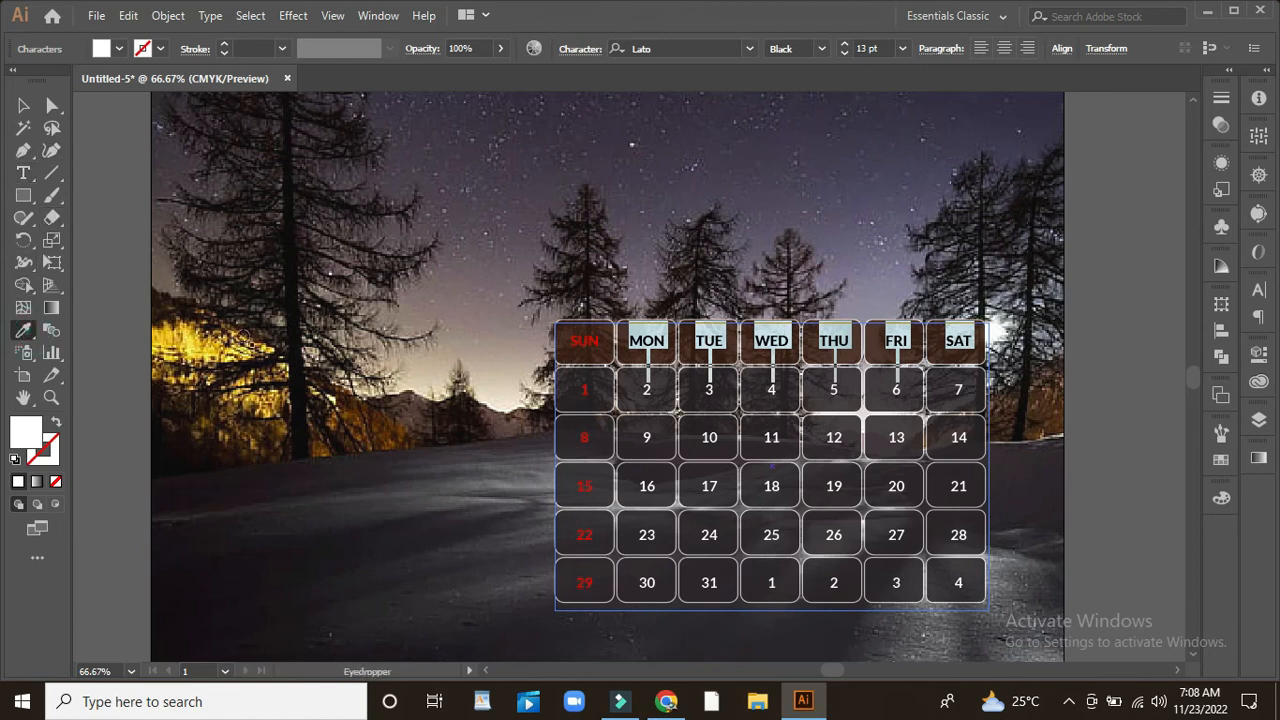
left_click(184, 352)
left_click(323, 446)
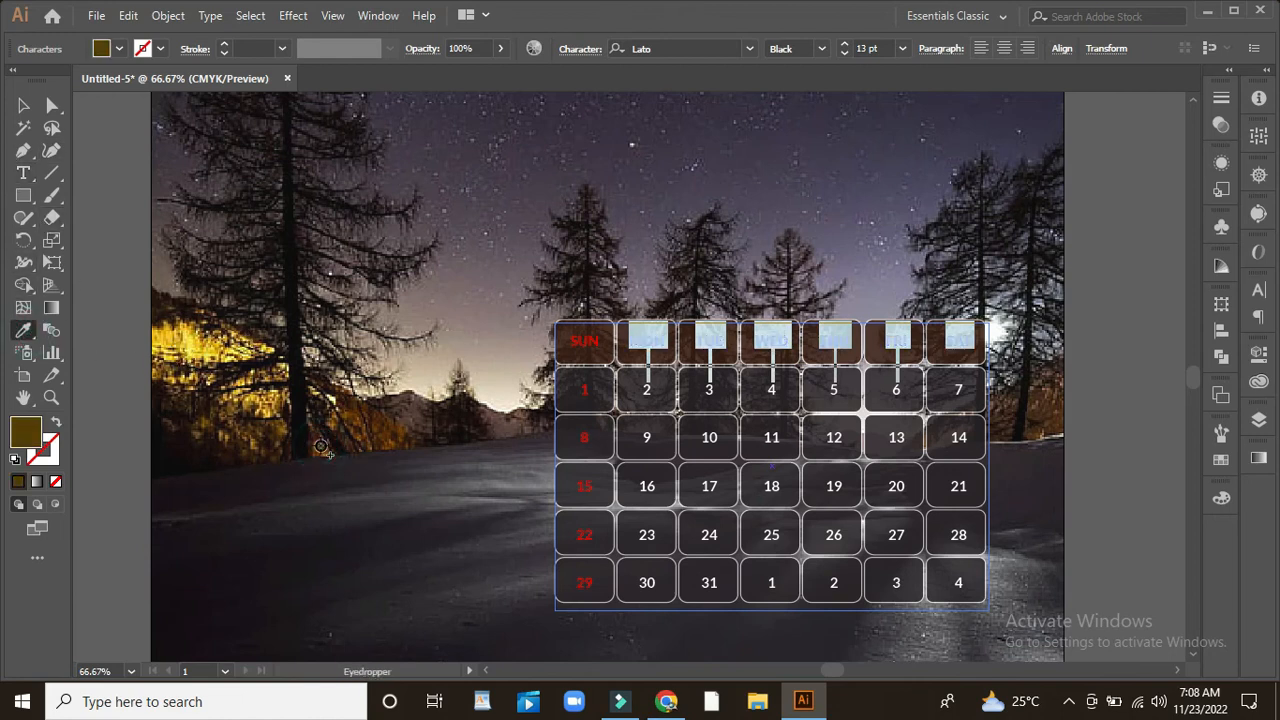
left_click(389, 441)
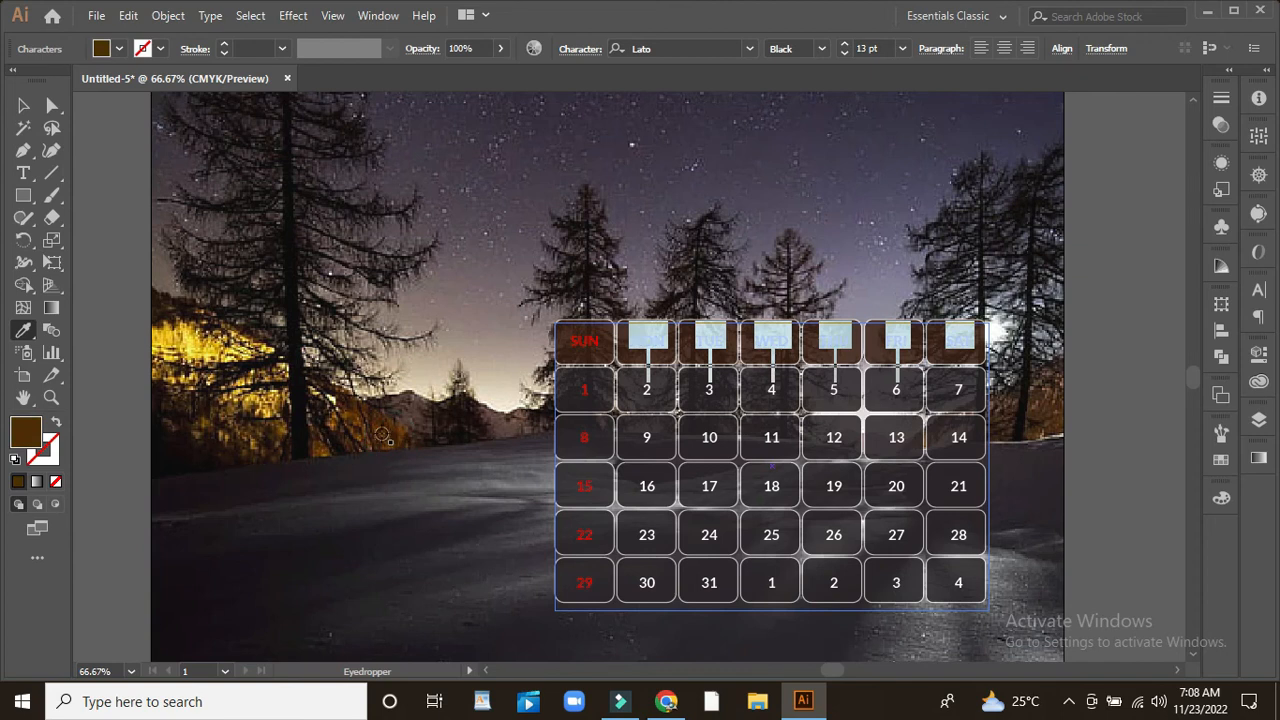
left_click(386, 441)
left_click(385, 438)
left_click(349, 413)
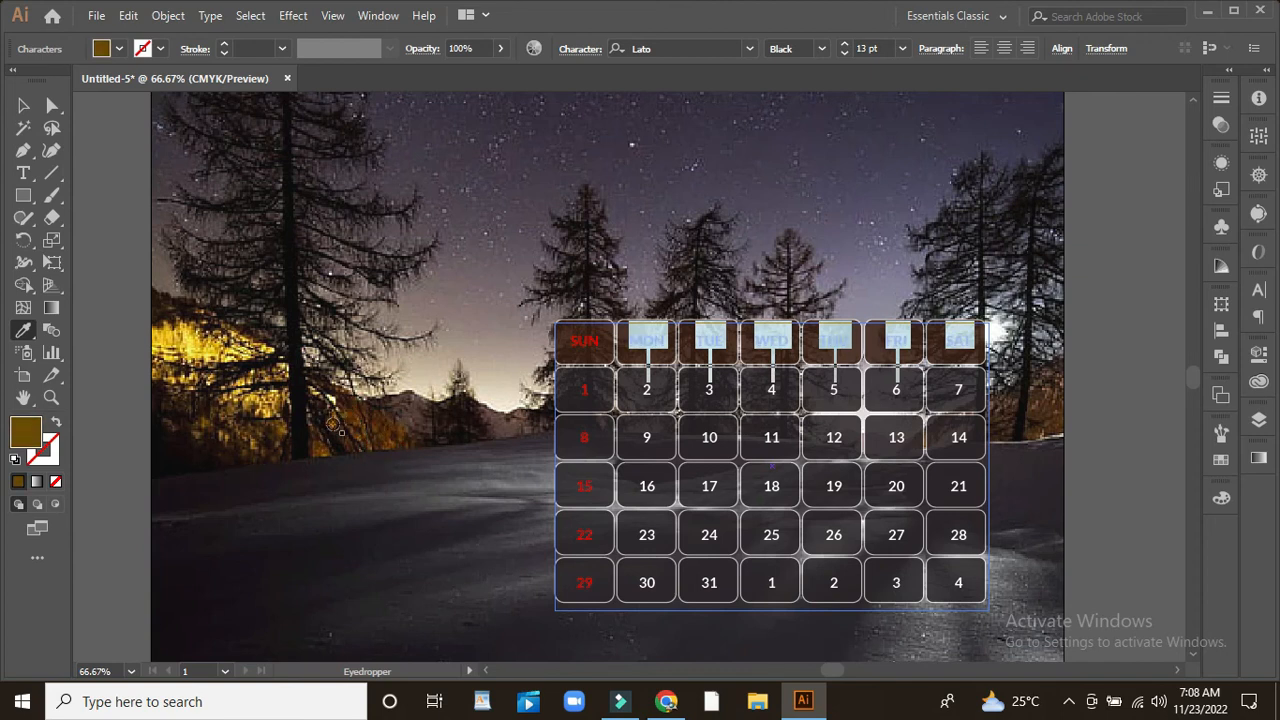
left_click(331, 422)
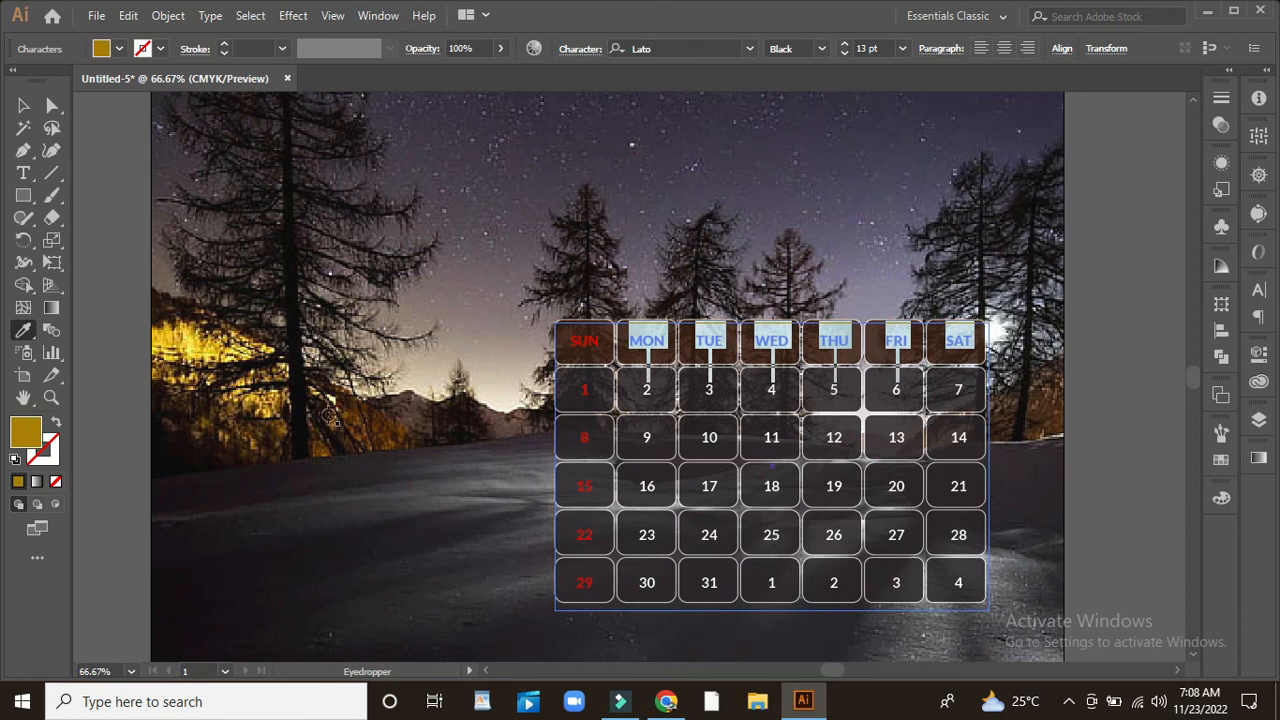
left_click(23, 105)
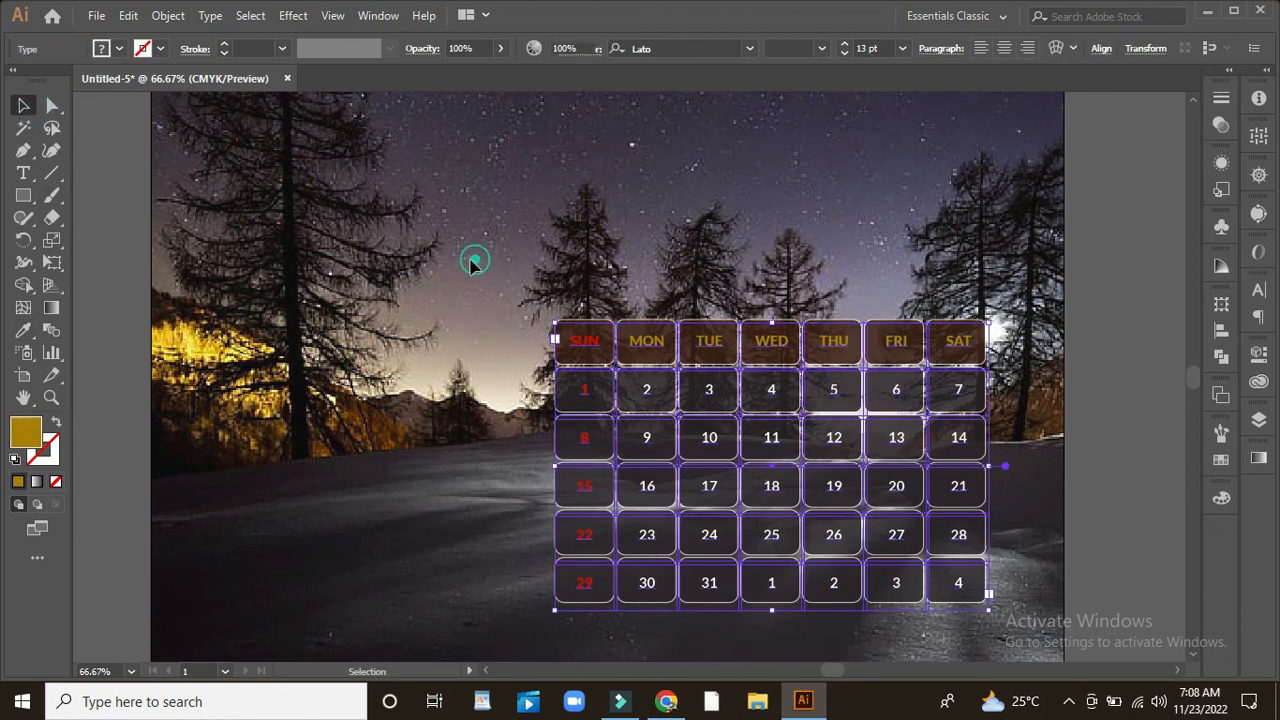
left_click(474, 262)
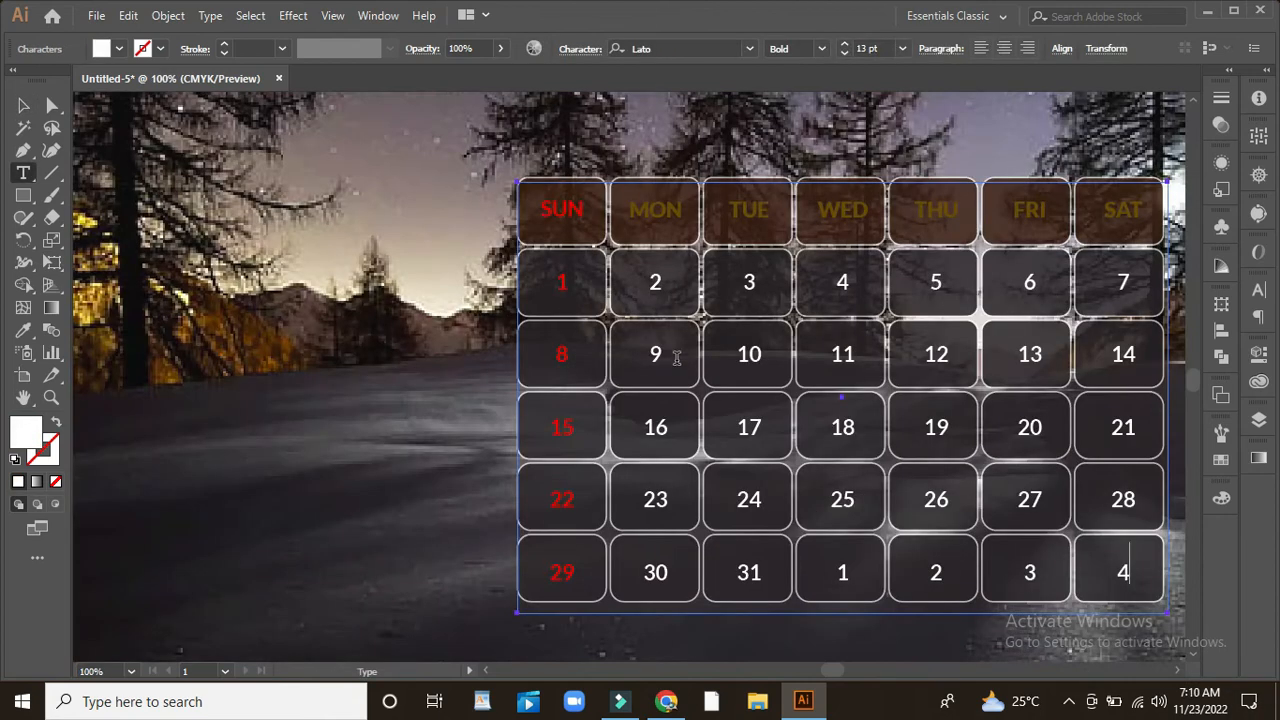
Step: Recolor the next-month dates 2, 3 and 4 in the last row with a muted mauve sampled from the mountain ridge in the photo
scroll(677, 350, "down", 3)
left_click_drag(1150, 458, 848, 470)
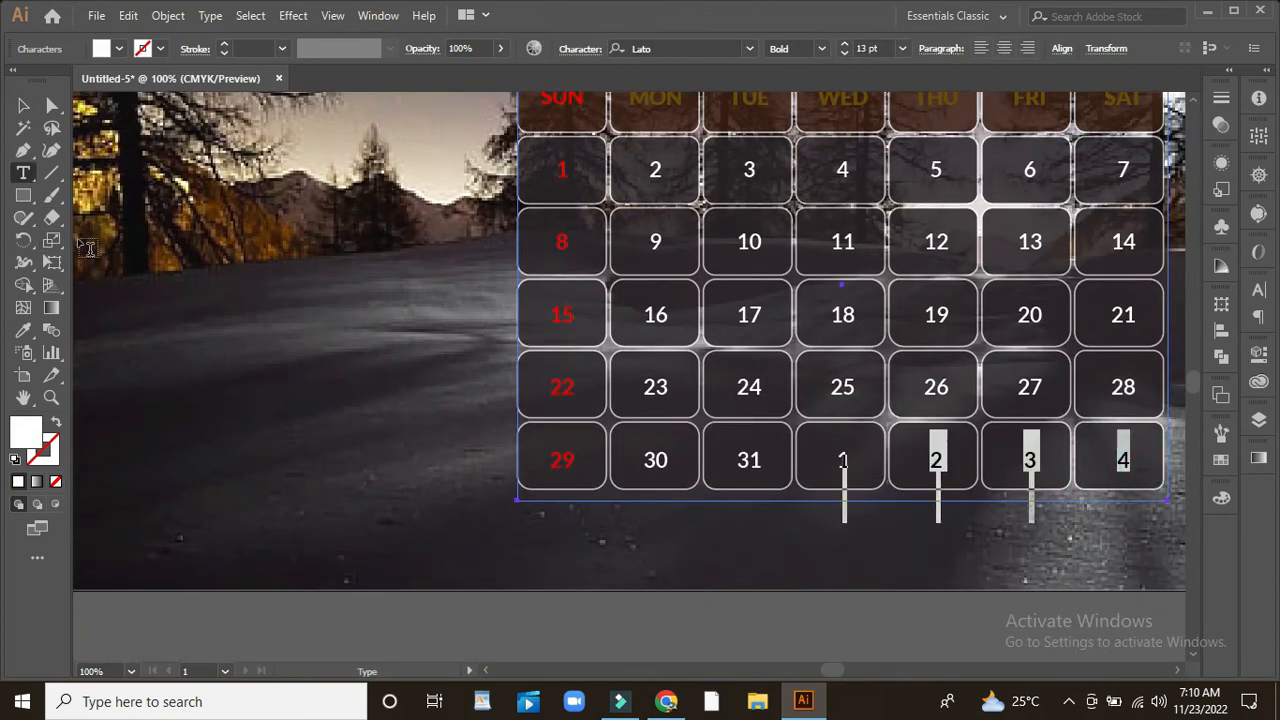
left_click(23, 330)
left_click(303, 204)
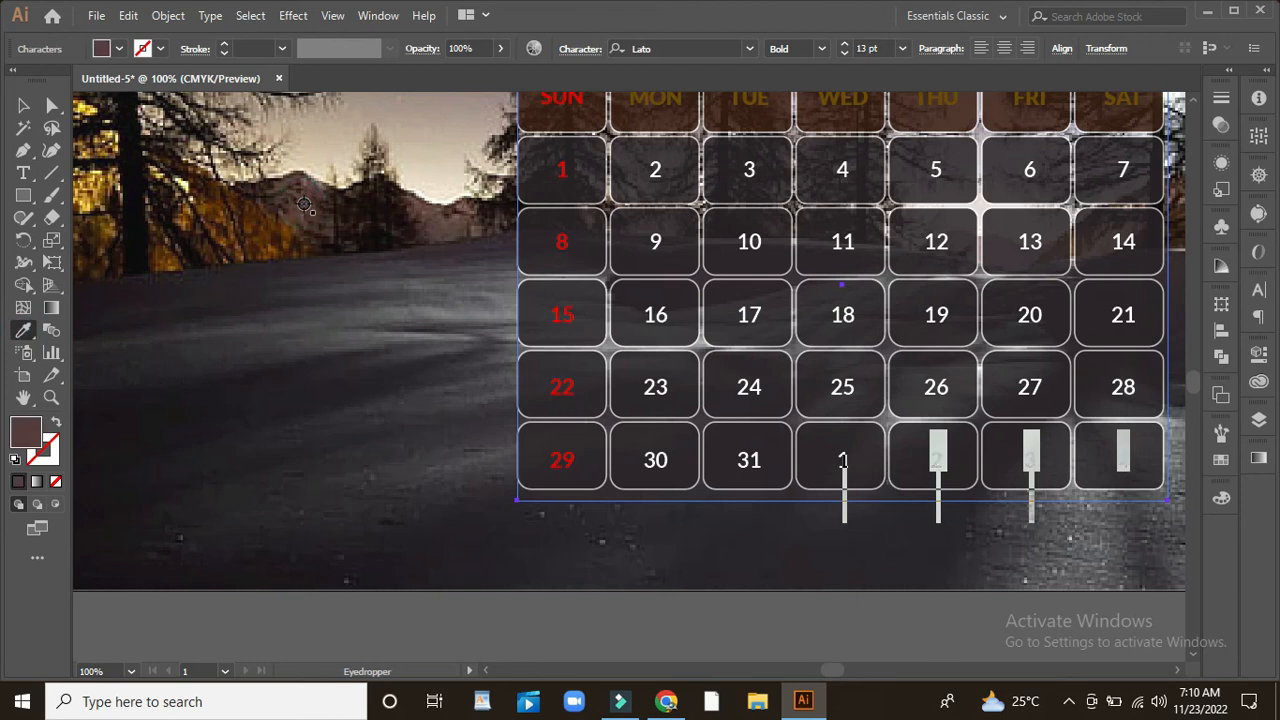
left_click(434, 229)
left_click(441, 229)
left_click(441, 229)
left_click(428, 212)
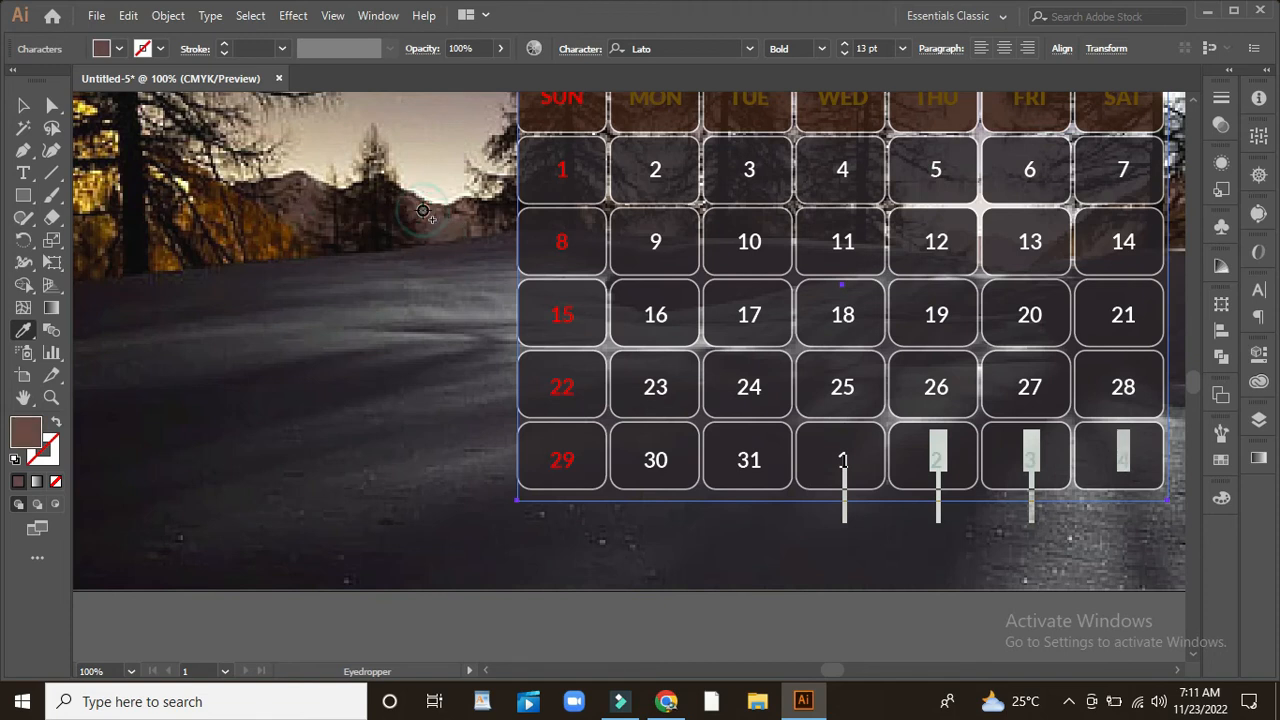
left_click(446, 211)
left_click(403, 201)
left_click(302, 200)
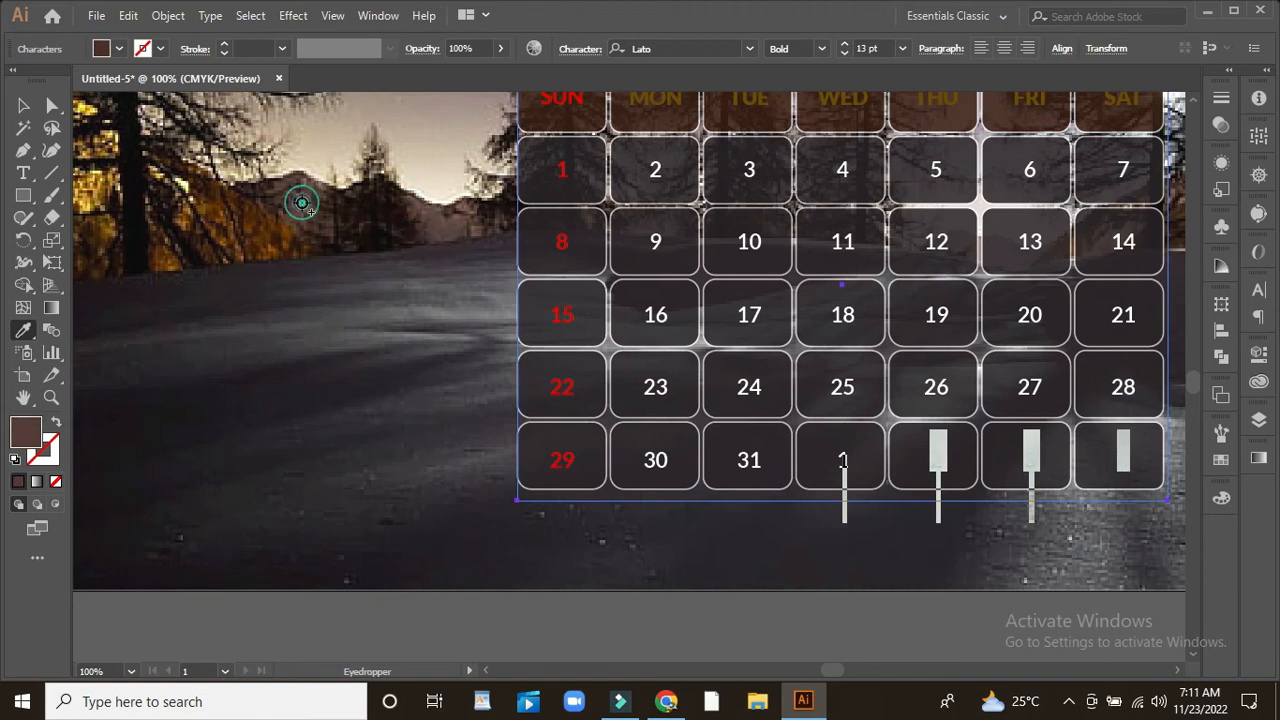
left_click(304, 182)
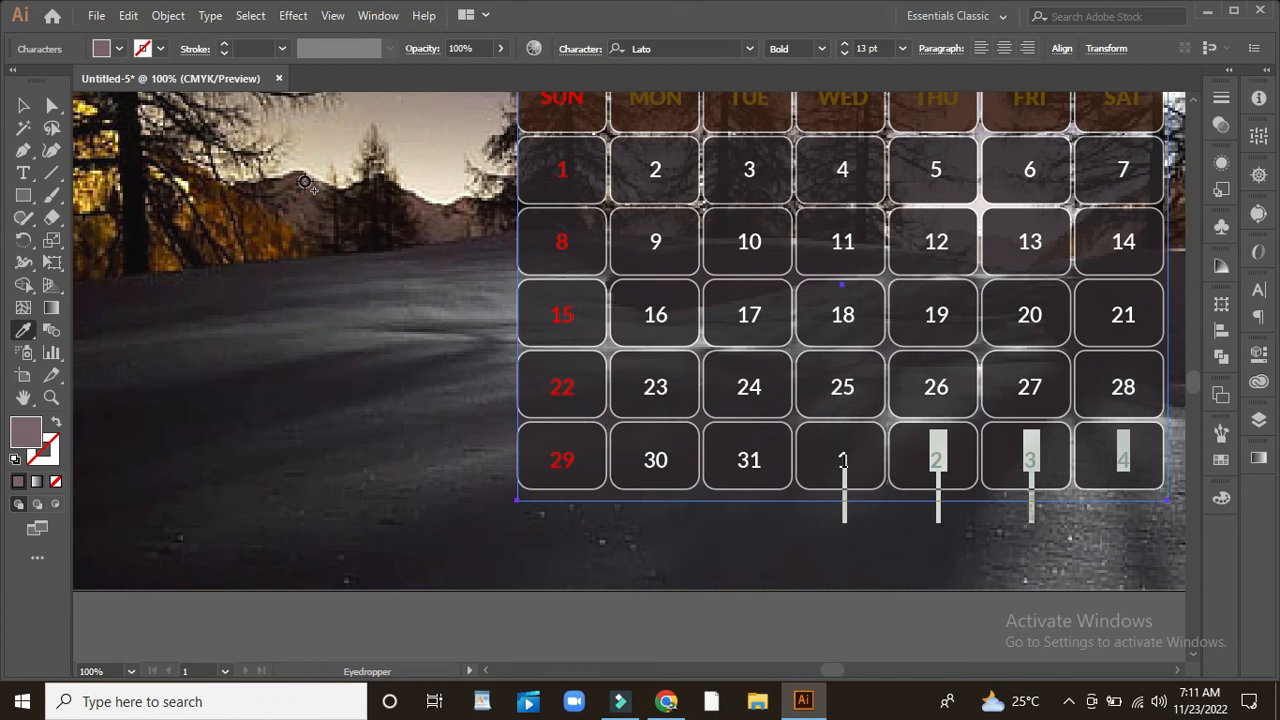
key("v")
left_click(351, 320)
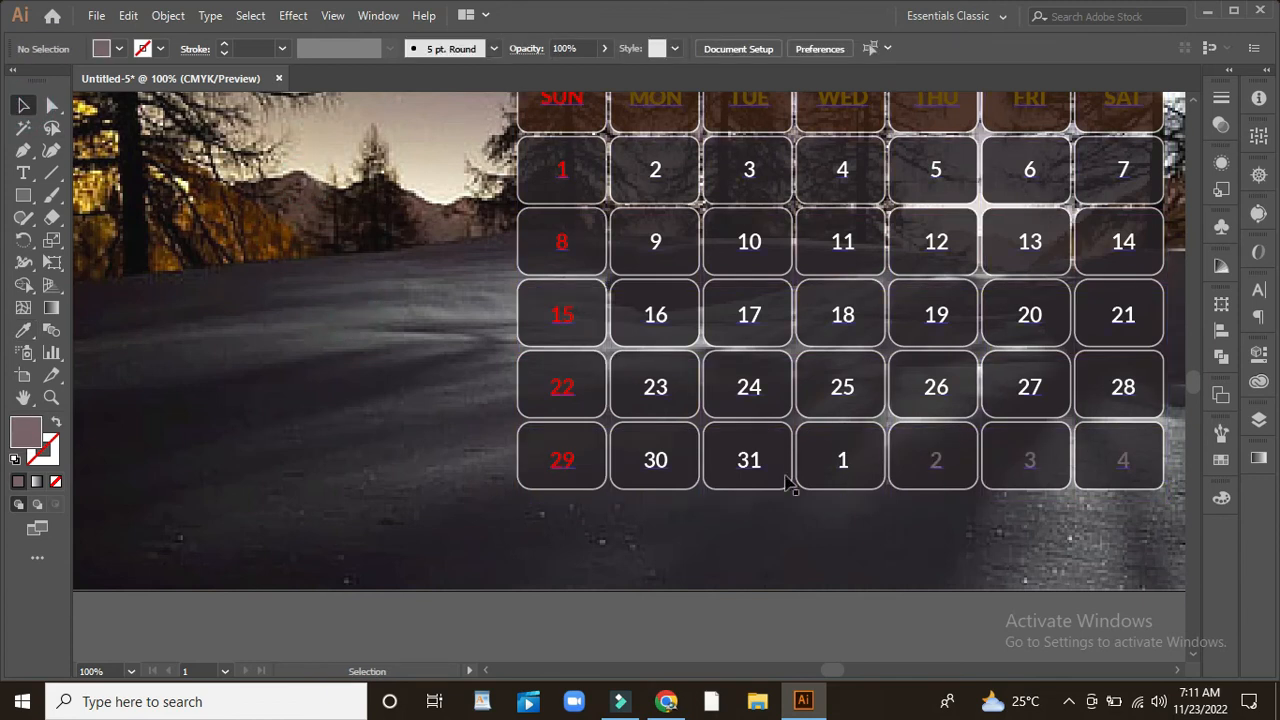
left_click(840, 460)
left_click(25, 174)
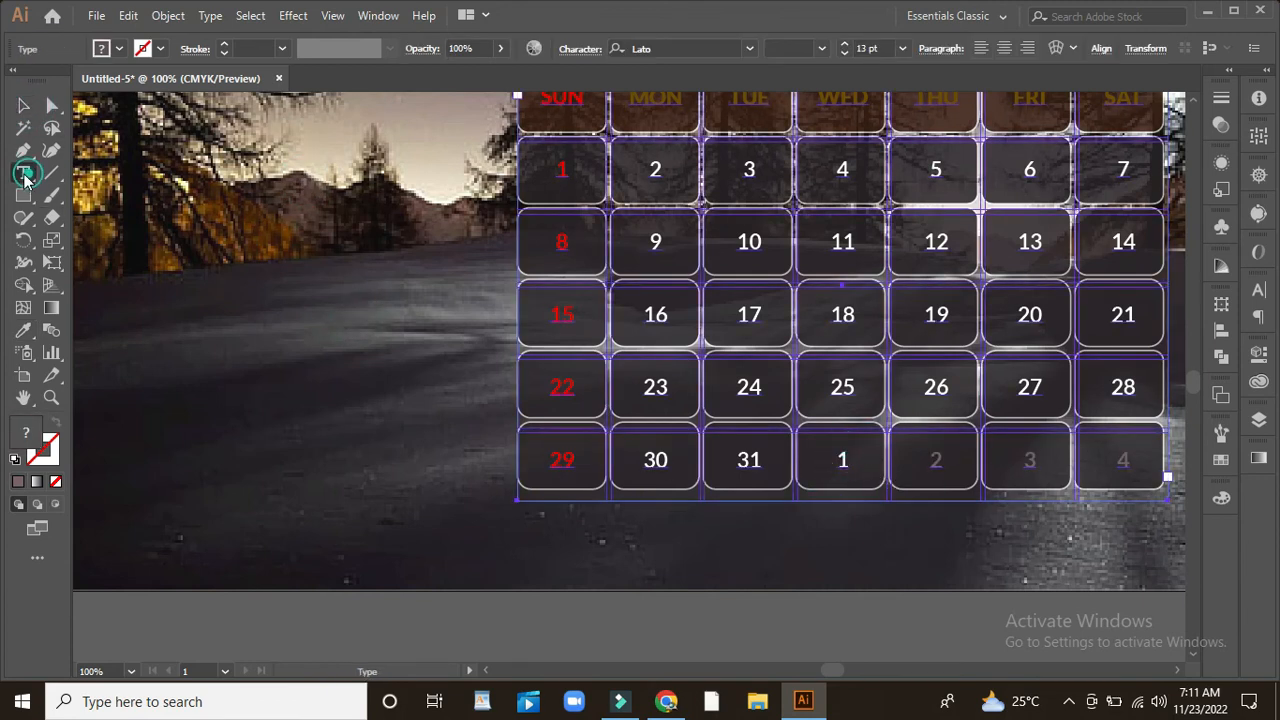
left_click(848, 456)
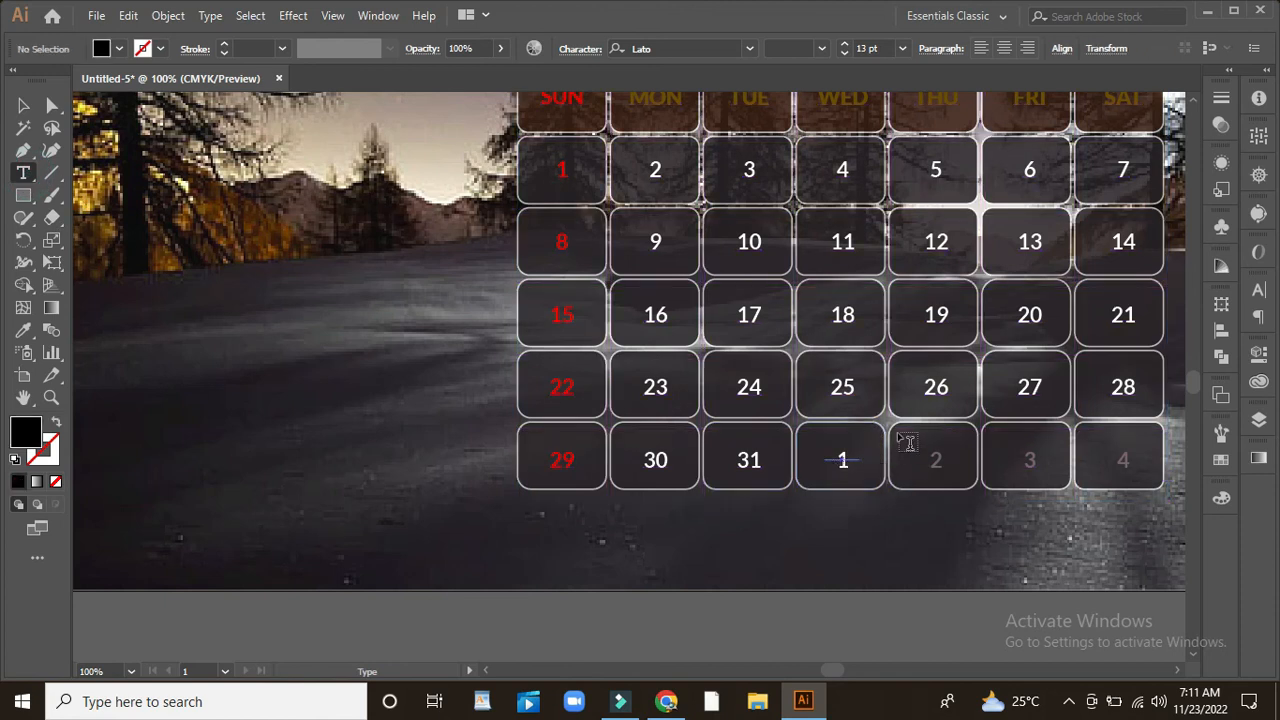
key("ctrl+z")
left_click_drag(829, 445, 845, 471)
key("ctrl+z")
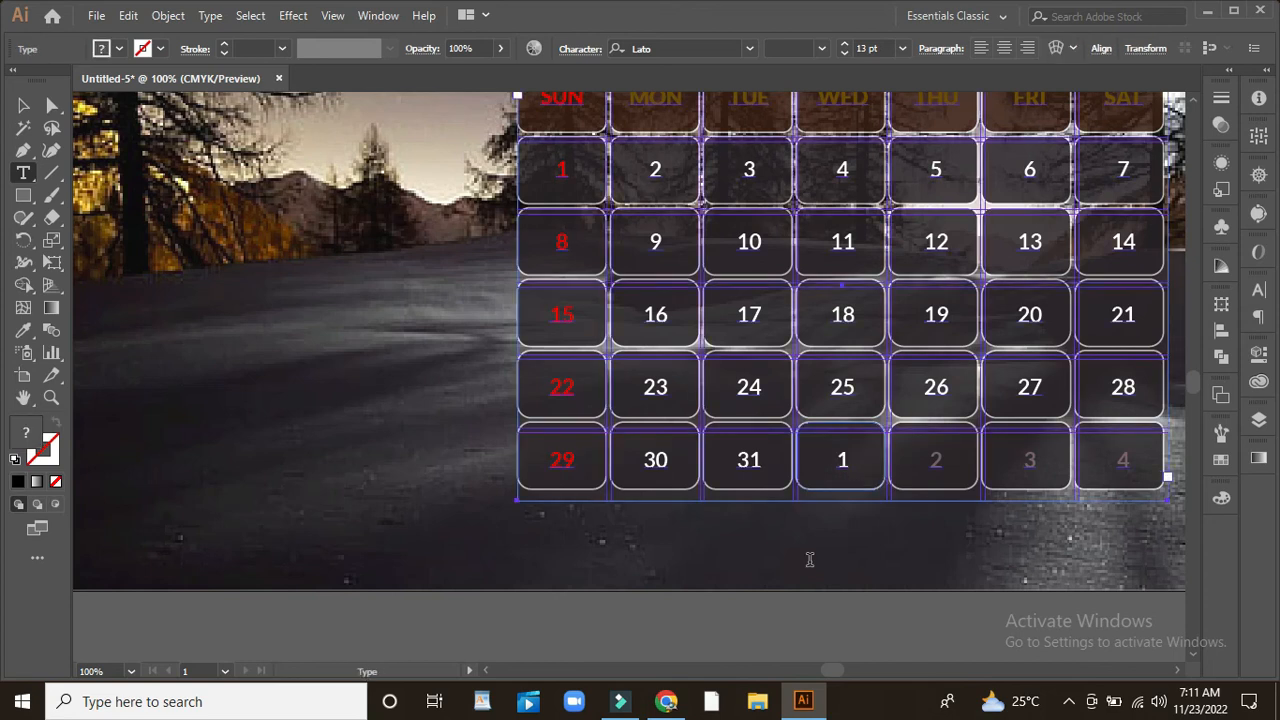
Step: Recolor the next-month date 1 in the last row with the muted mauve sampled by Eyedropper from the neighbouring 2
left_click(842, 457)
double_click(842, 457)
left_click(23, 330)
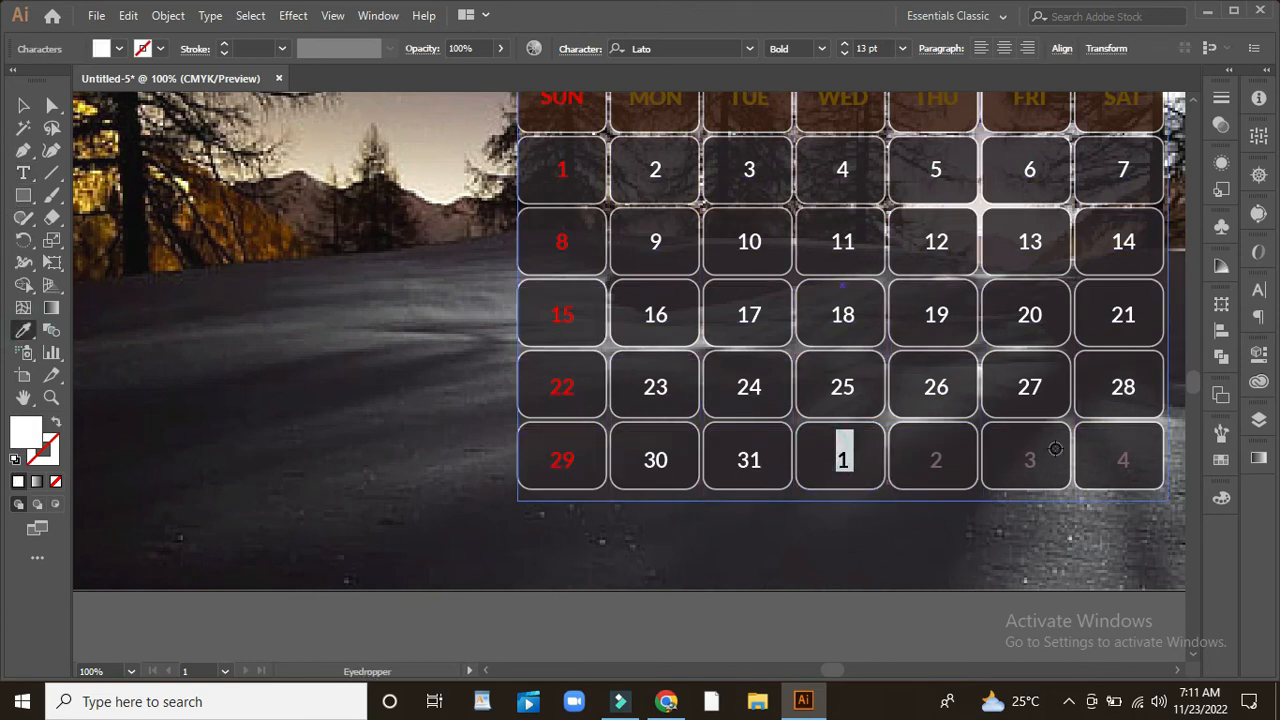
left_click(938, 458)
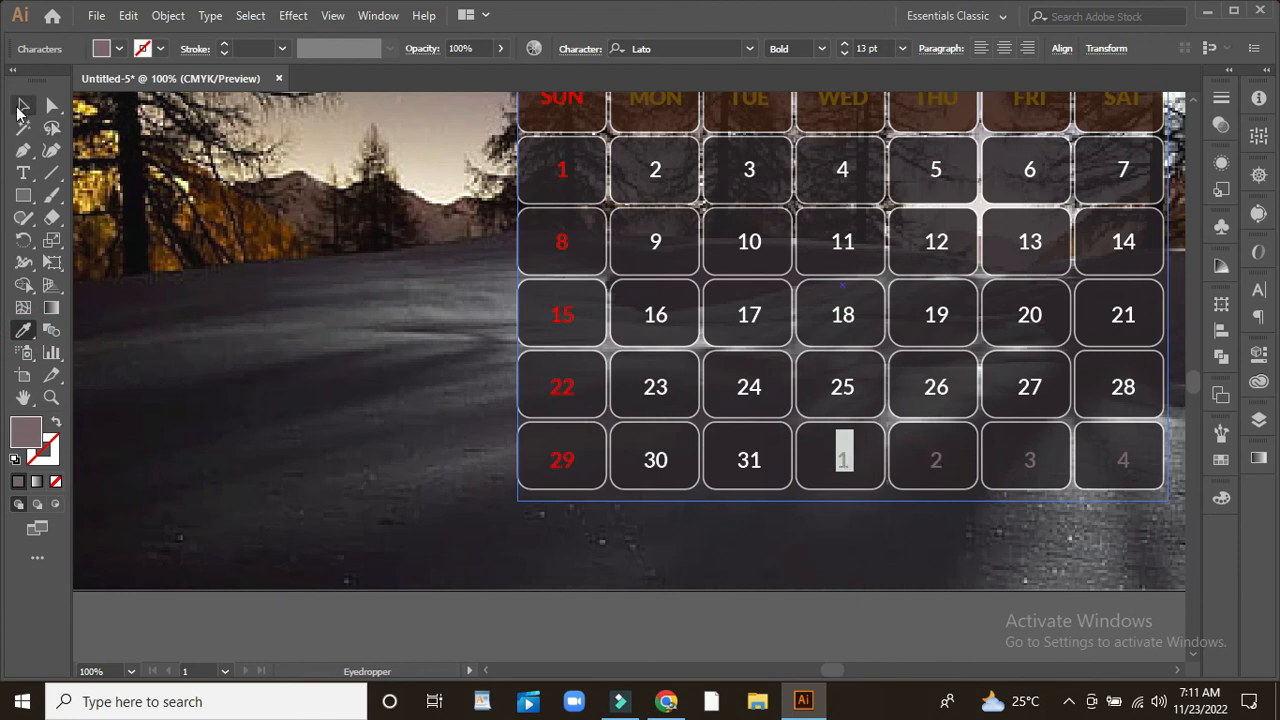
left_click(23, 105)
scroll(958, 462, "up", 3)
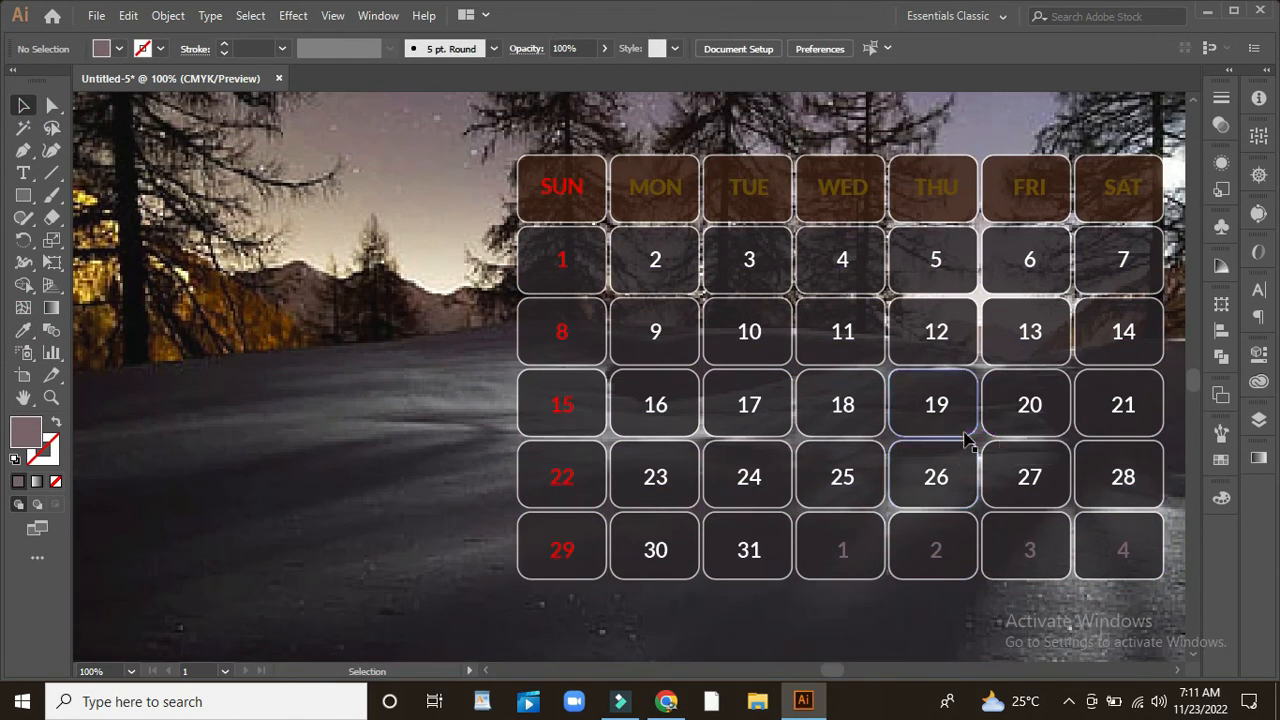
scroll(964, 440, "down", 1)
scroll(968, 433, "up", 1)
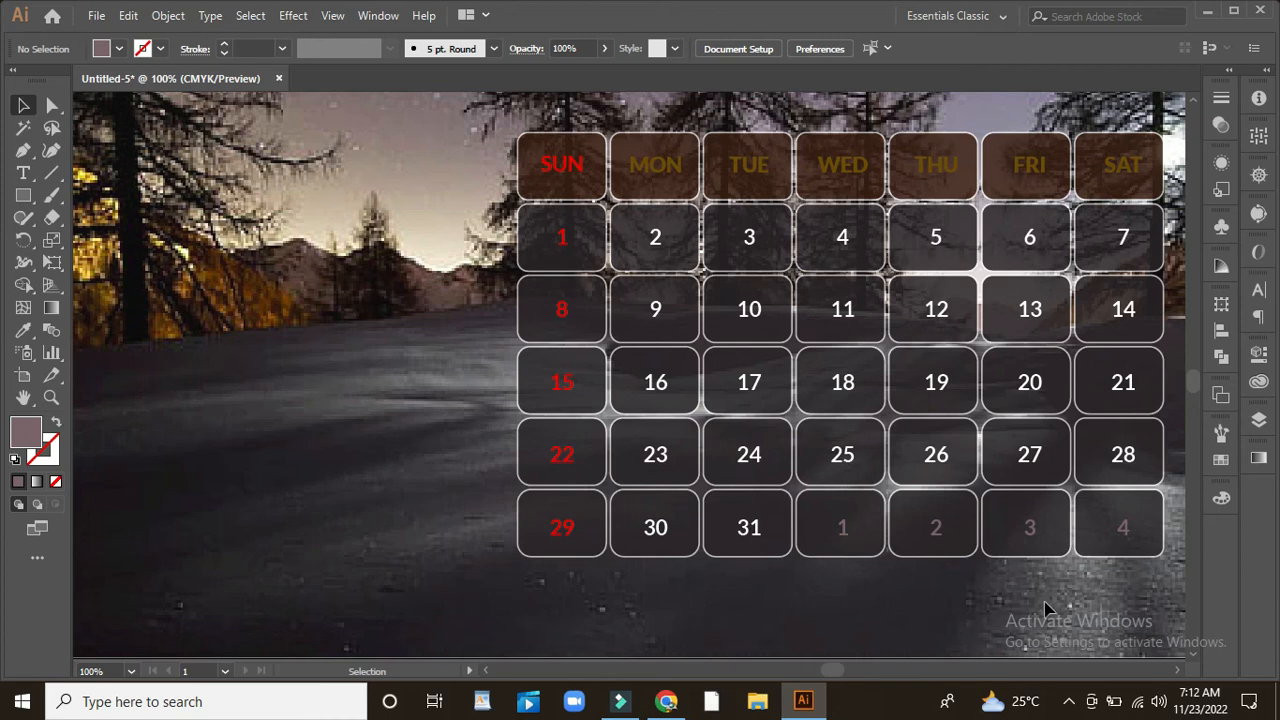
Step: Enter the month title JANUARY in 48 pt Lato Black above the weekday row
scroll(1040, 605, "up", 4)
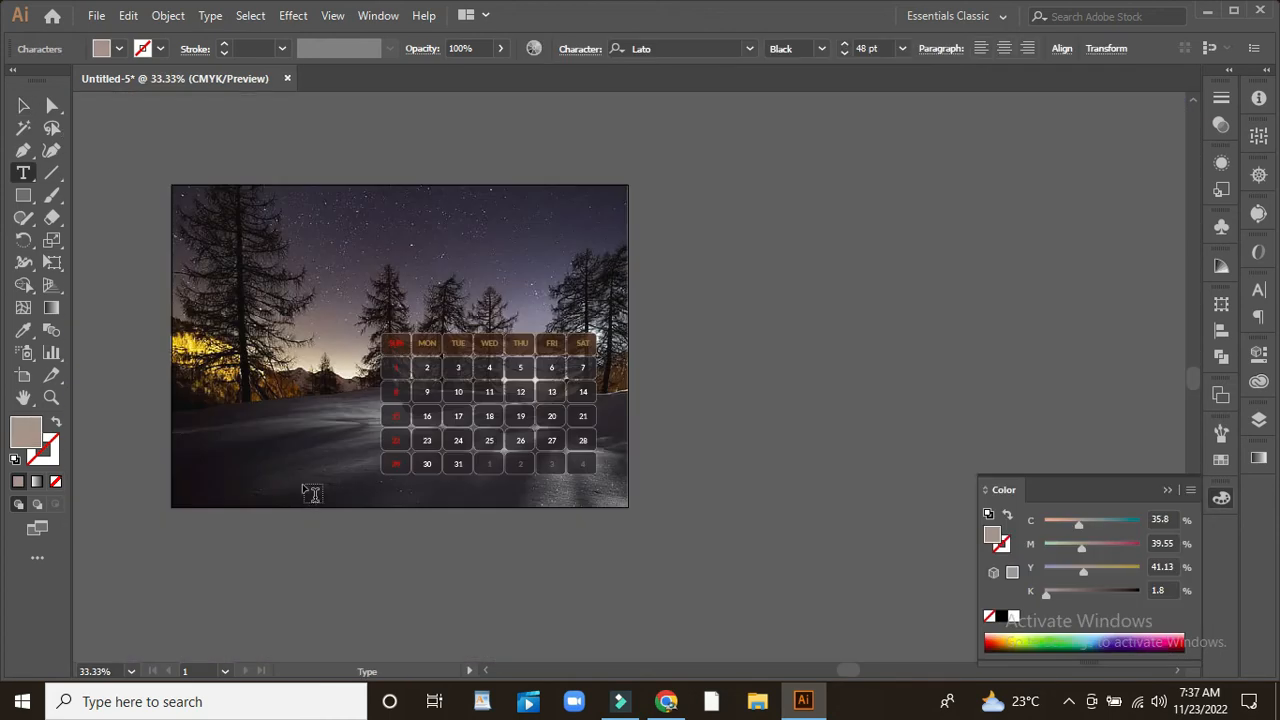
key("ctrl+plus")
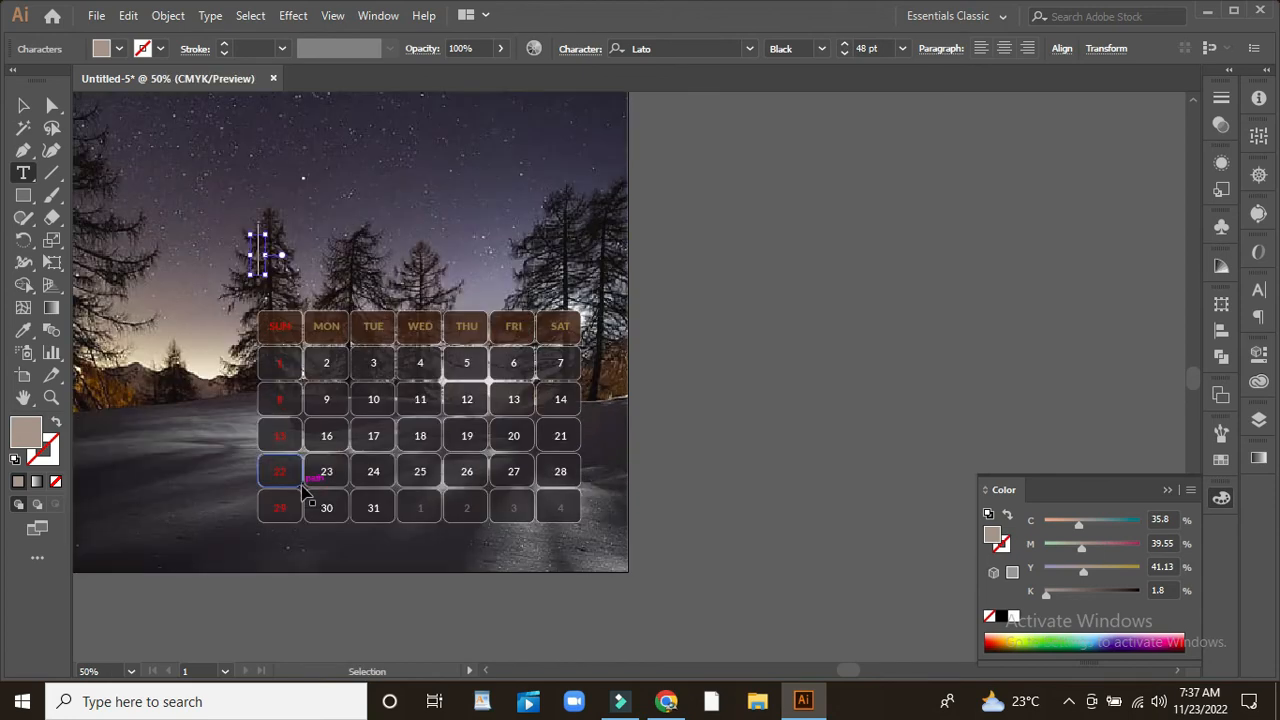
type("J")
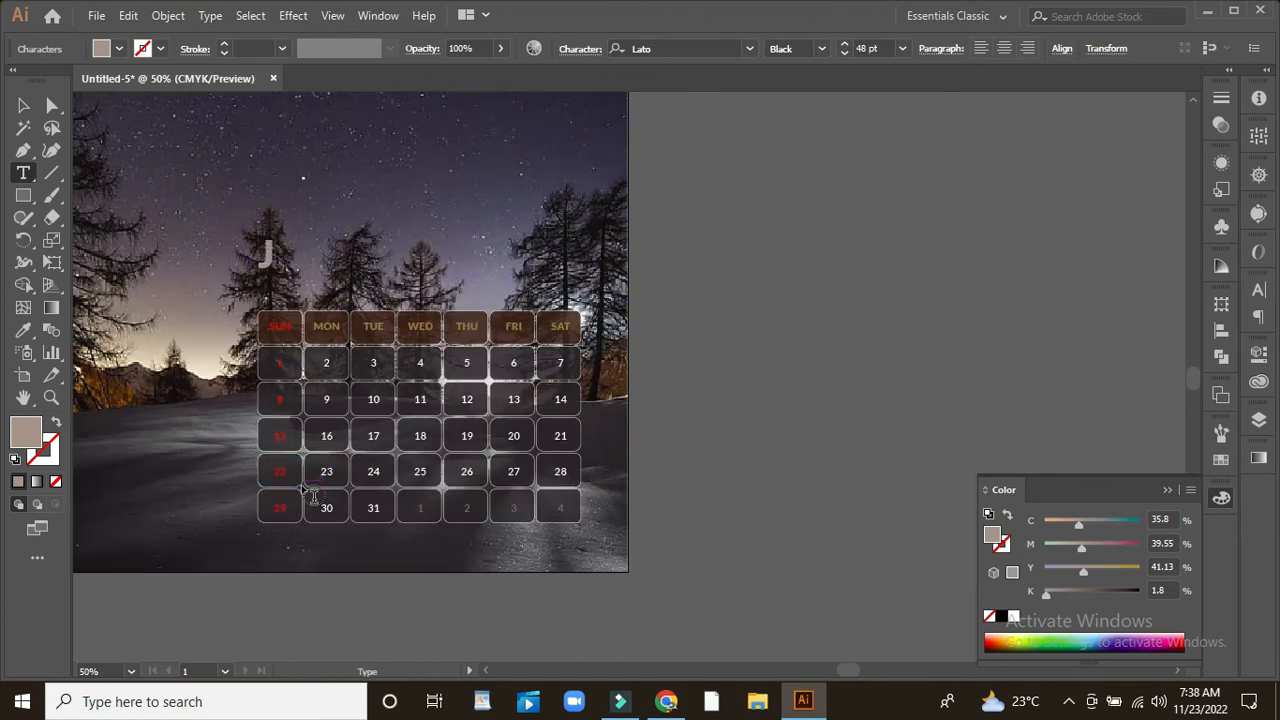
type("ANUARY")
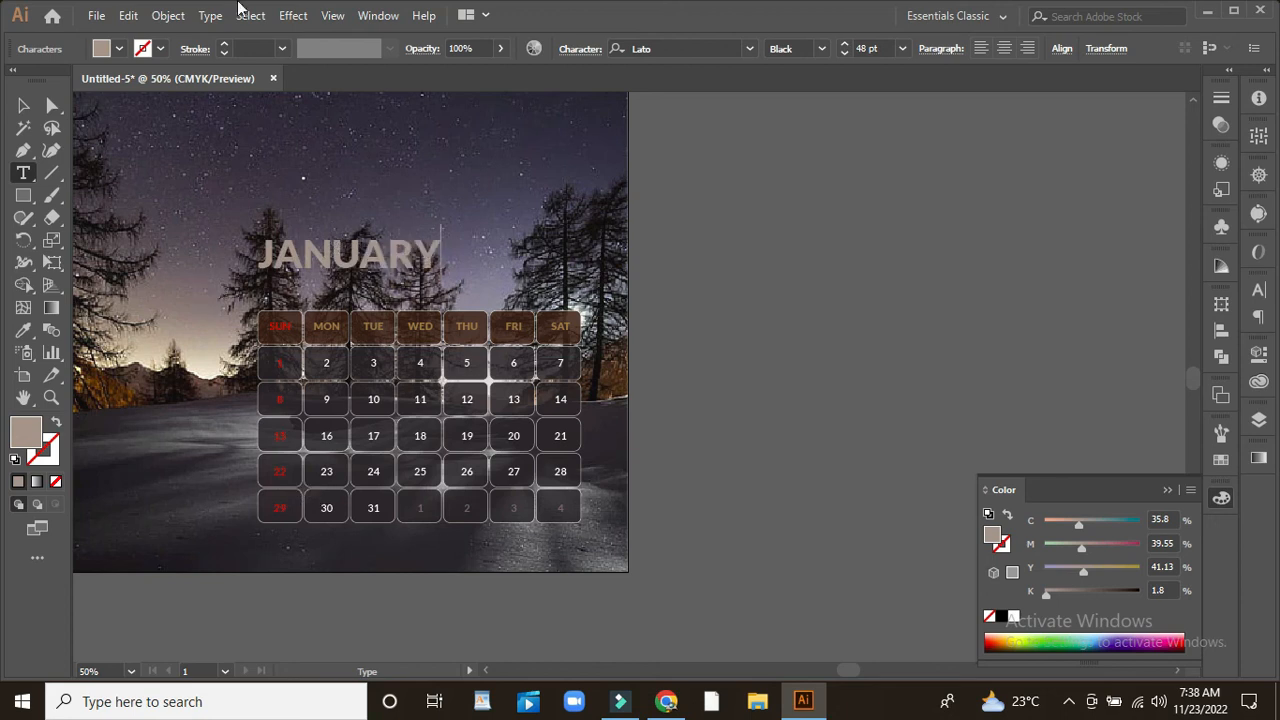
key("Escape")
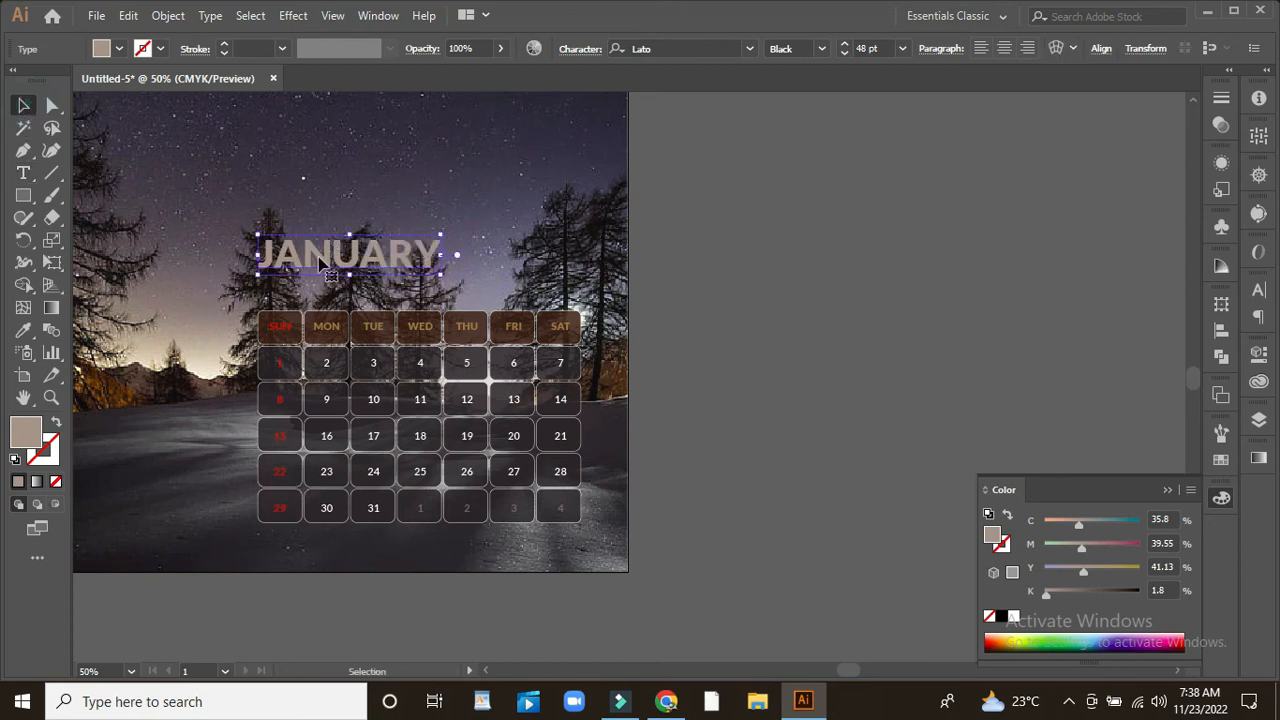
Step: Reduce the JANUARY title to 44 pt and move it slightly down, closer to the weekday row
scroll(862, 352, "up", 2)
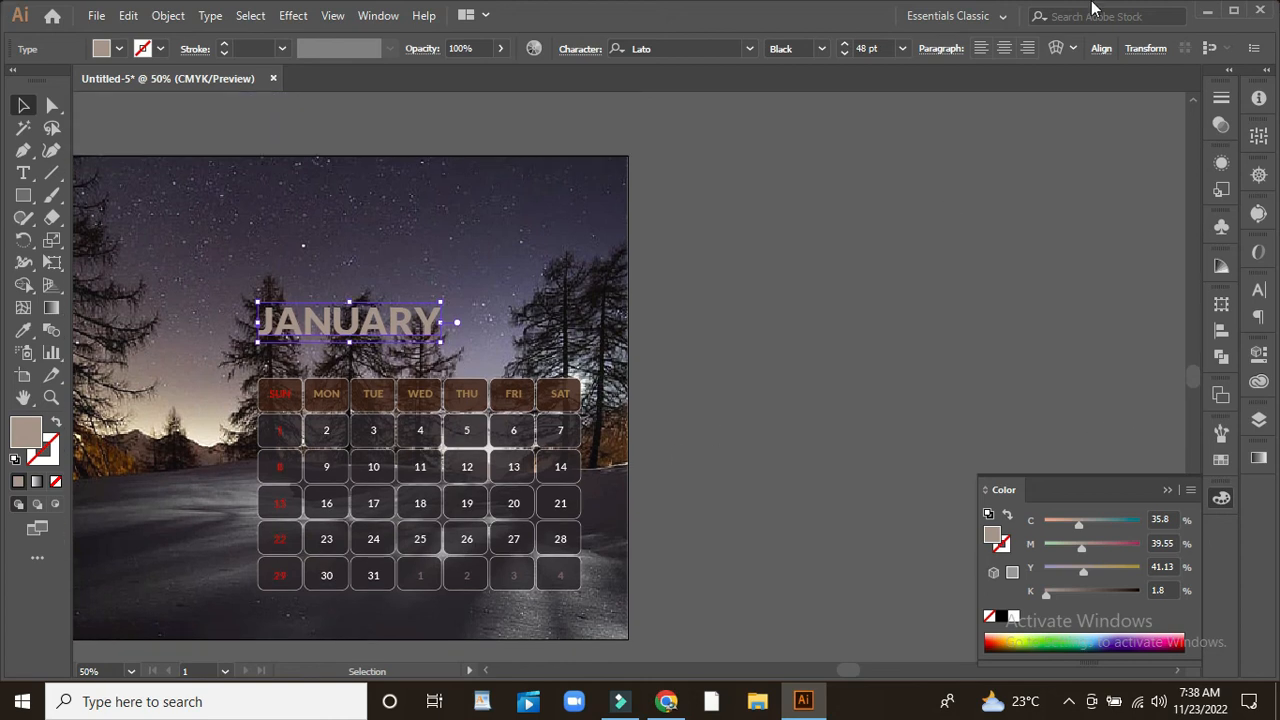
left_click(844, 54)
left_click(844, 54)
left_click(844, 54)
left_click(844, 54)
mouse_move(309, 340)
left_mouse_down()
mouse_move(354, 340)
mouse_move(298, 348)
mouse_move(312, 340)
mouse_move(325, 358)
left_mouse_up()
left_click(514, 286)
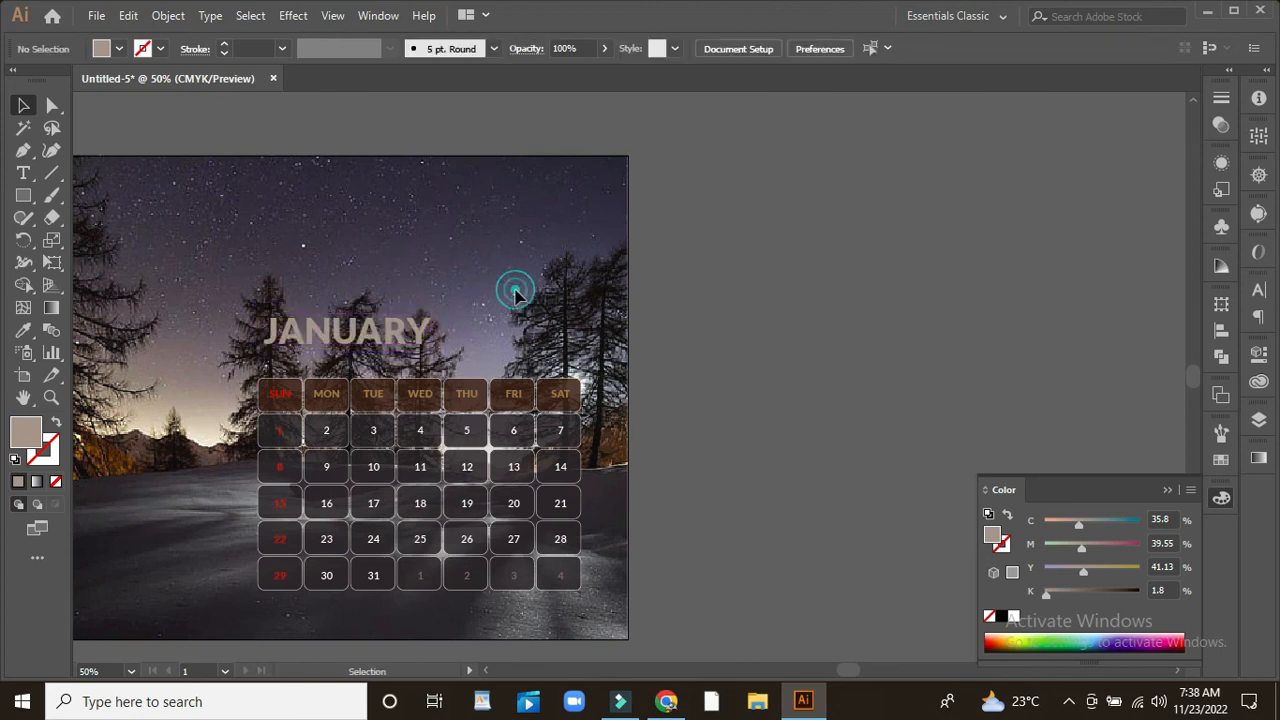
Step: Add the year 2023 as a separate 44 pt Lato Black text in the sky above JANUARY
key("t")
left_click(288, 229)
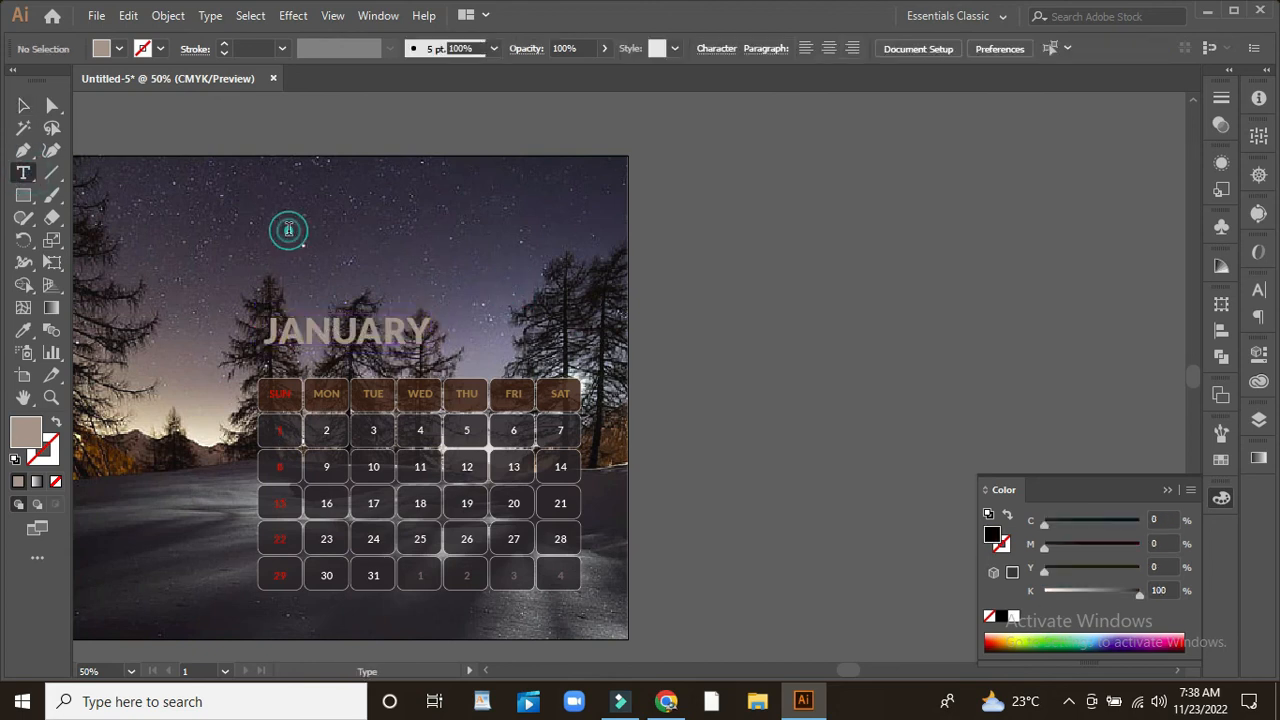
type("20")
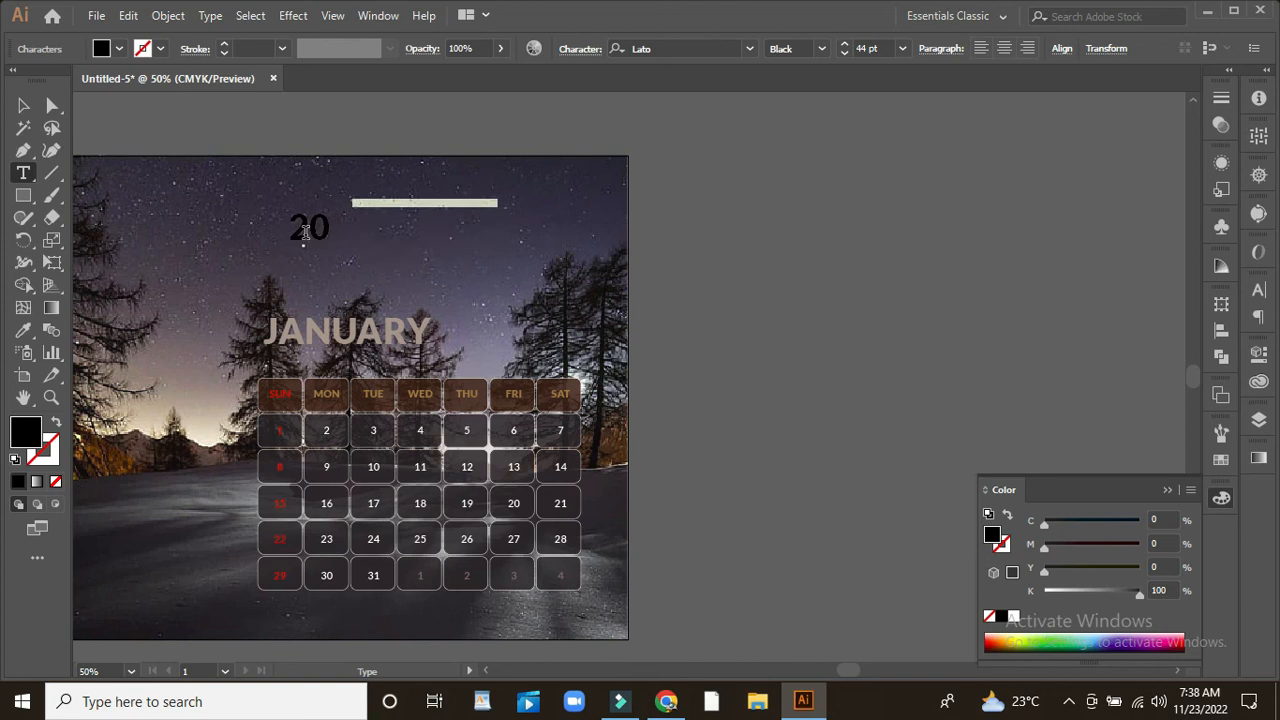
type("23")
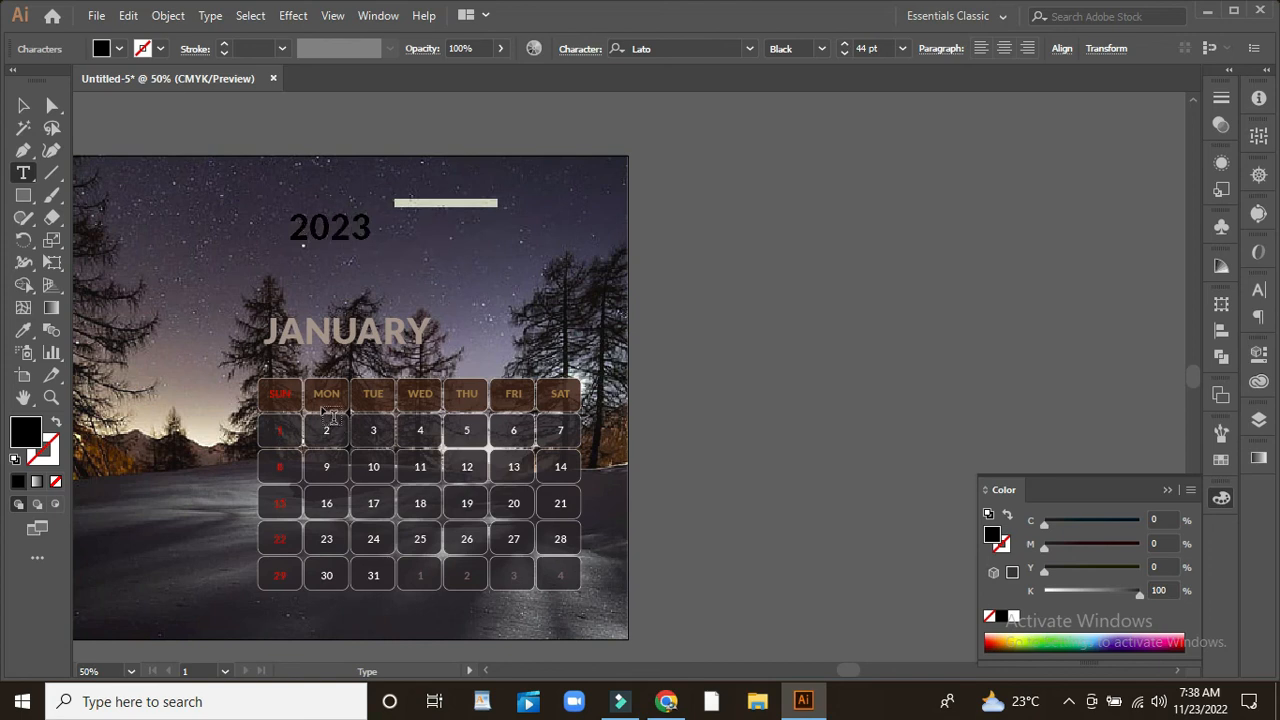
Step: Recolor the year 2023 with the greyish beige sampled by Eyedropper from the JANUARY title
left_click(23, 330)
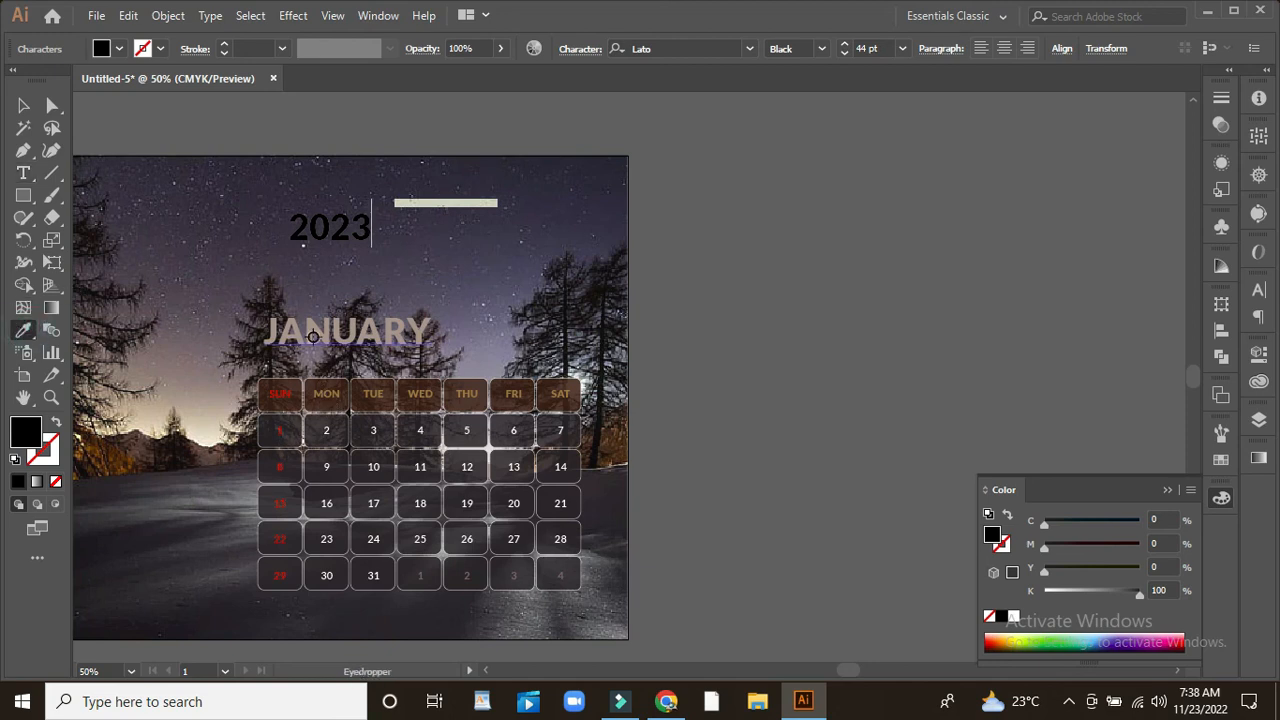
left_click(311, 328)
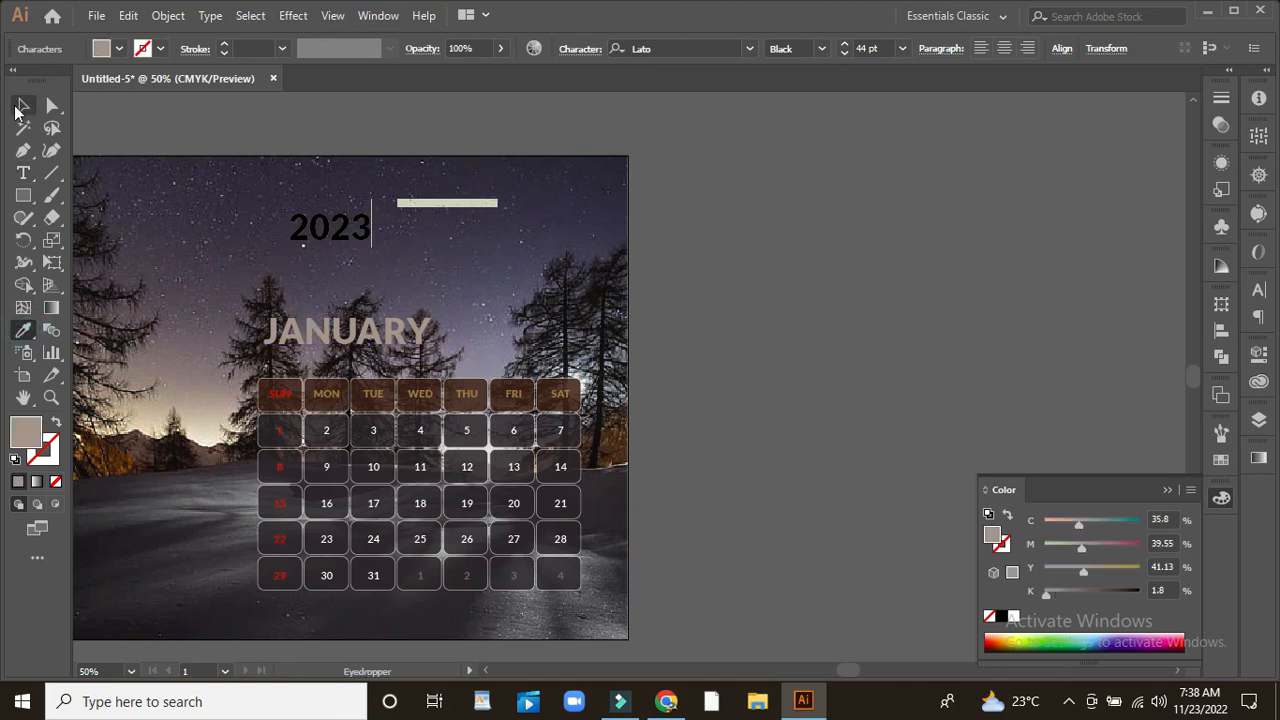
left_click(17, 110)
left_click(23, 330)
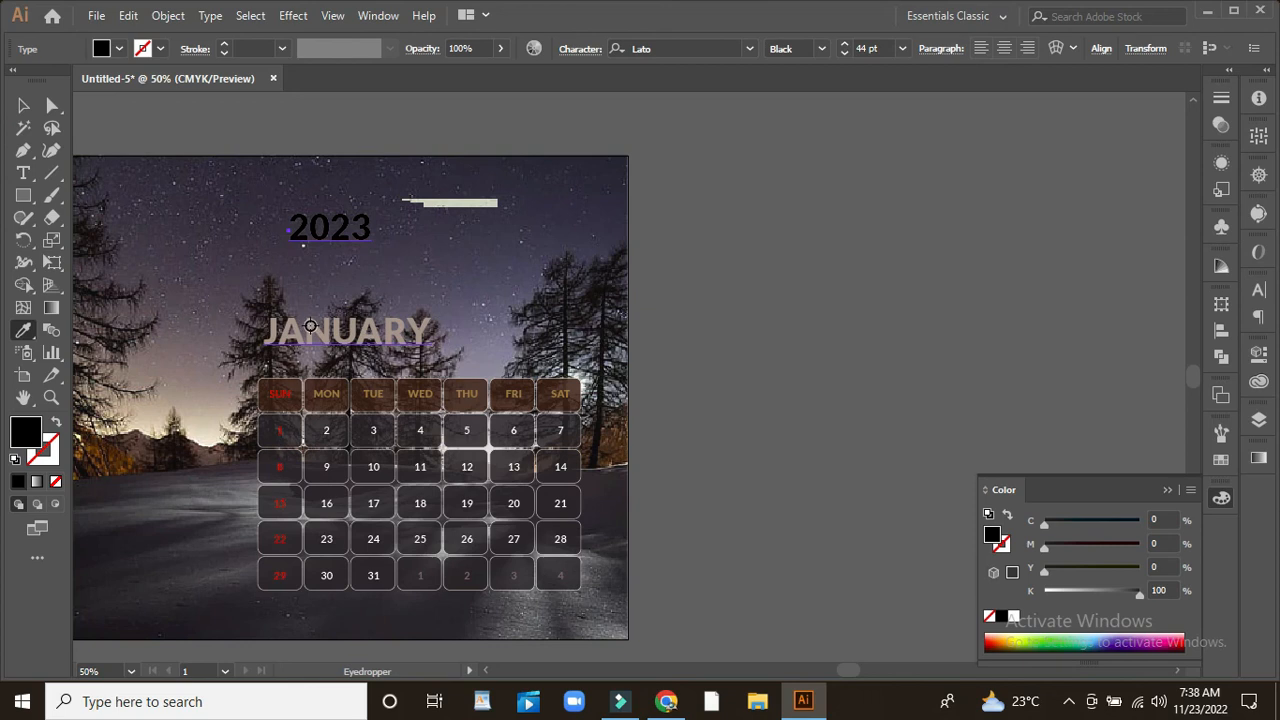
left_click(311, 326)
left_click(23, 106)
left_click(777, 209)
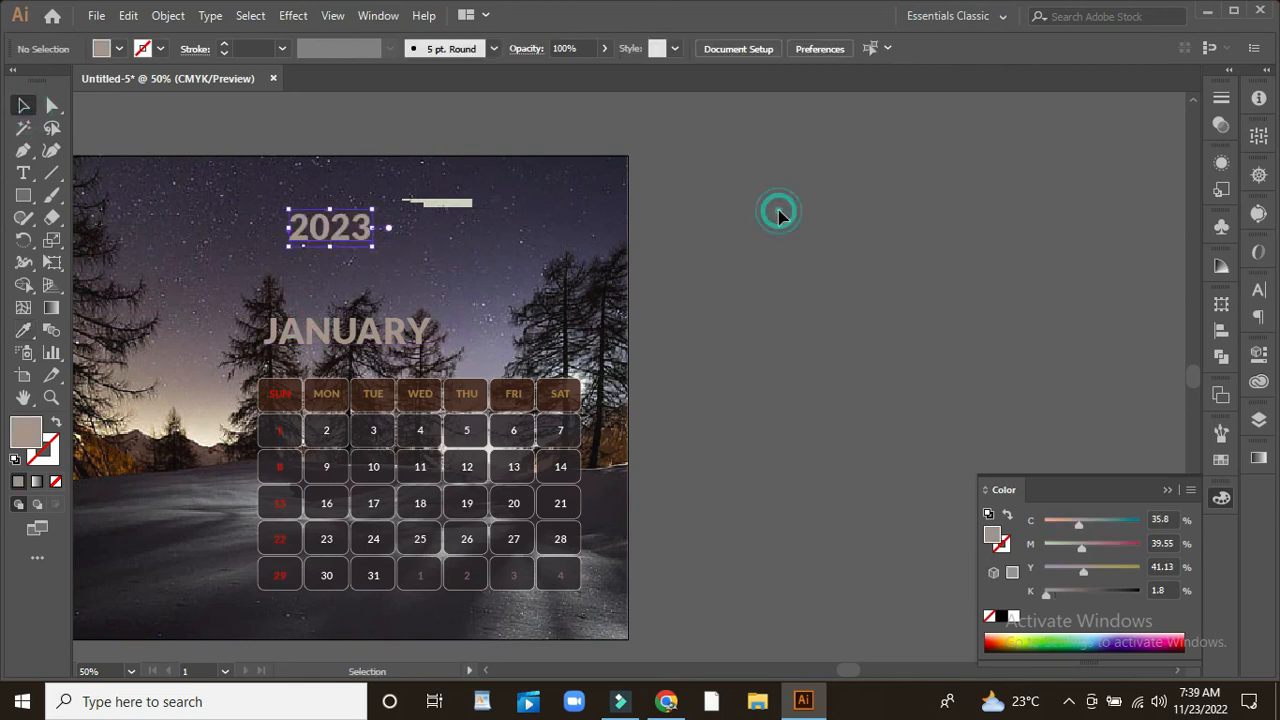
Step: Enlarge the year 2023 to 58 pt and move it down and left, closer above JANUARY
left_click(338, 231)
left_click(844, 44)
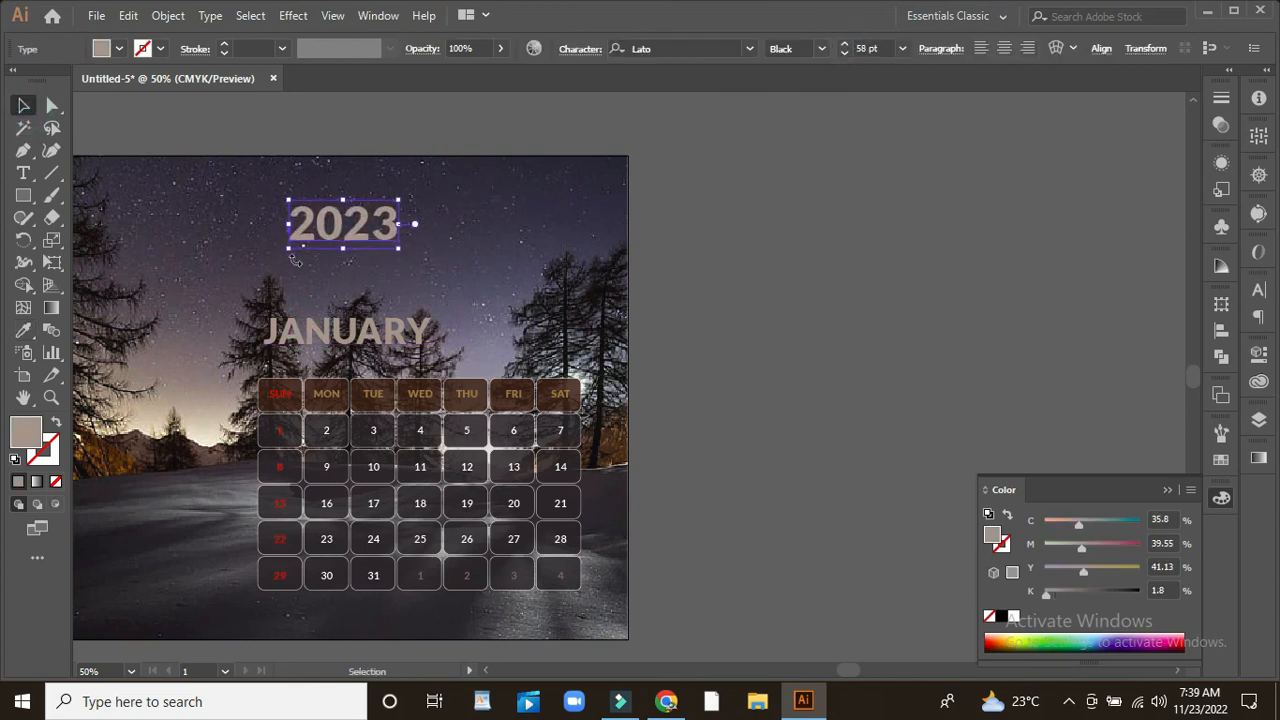
left_click_drag(333, 233, 308, 262)
left_click(757, 250)
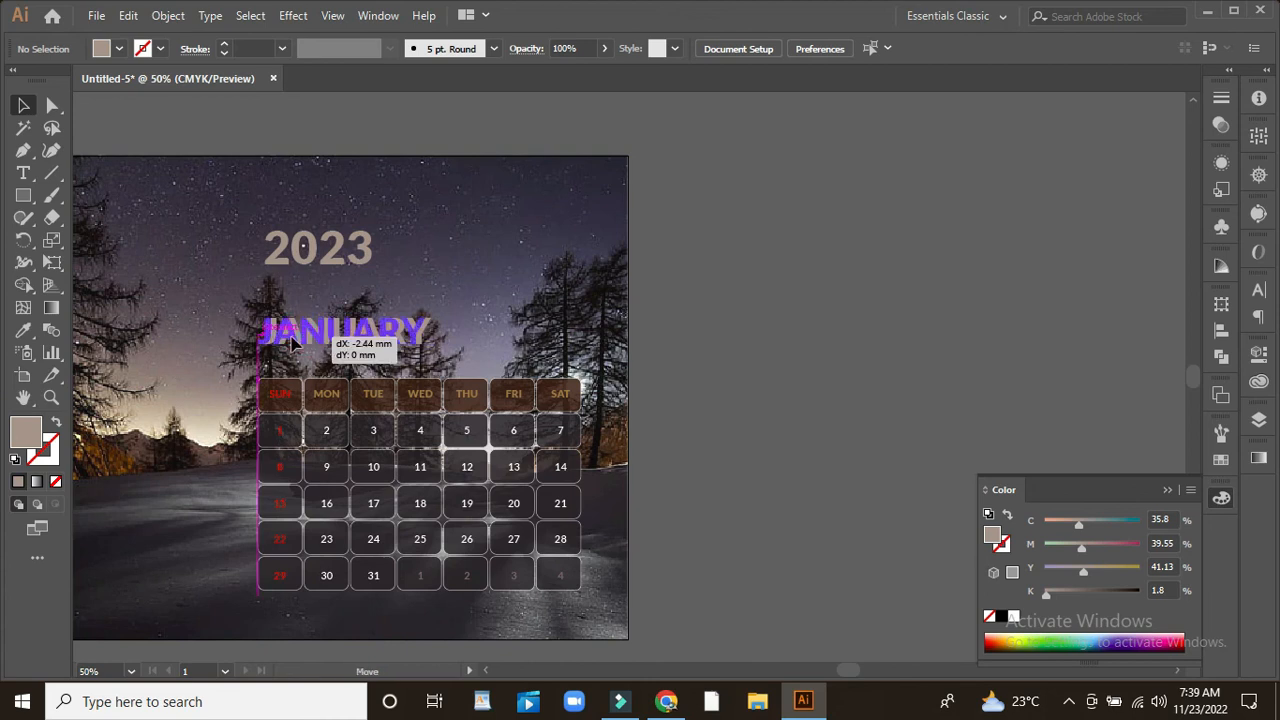
Step: Move the JANUARY title about 2.4 mm left to align it with the calendar grid's left edge
left_click(345, 332)
left_click(362, 276)
scroll(320, 250, "down", 1)
scroll(320, 250, "up", 1)
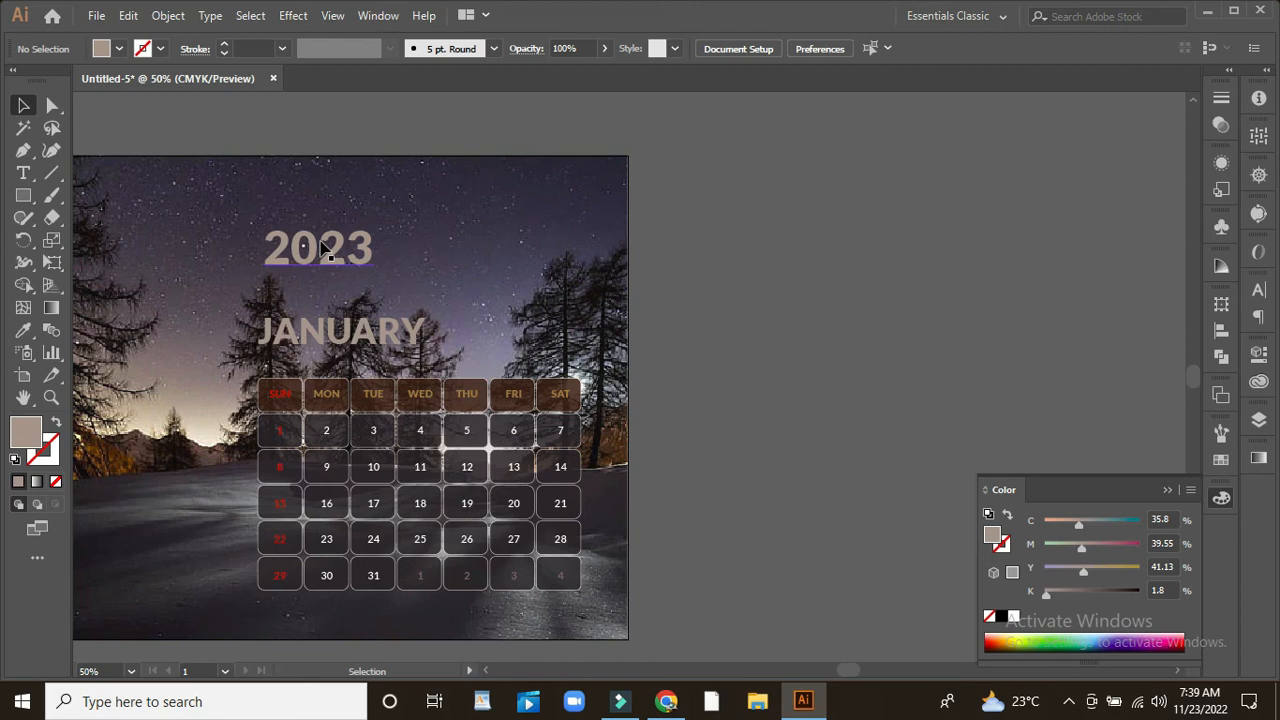
key("ctrl+minus")
key("ctrl+minus")
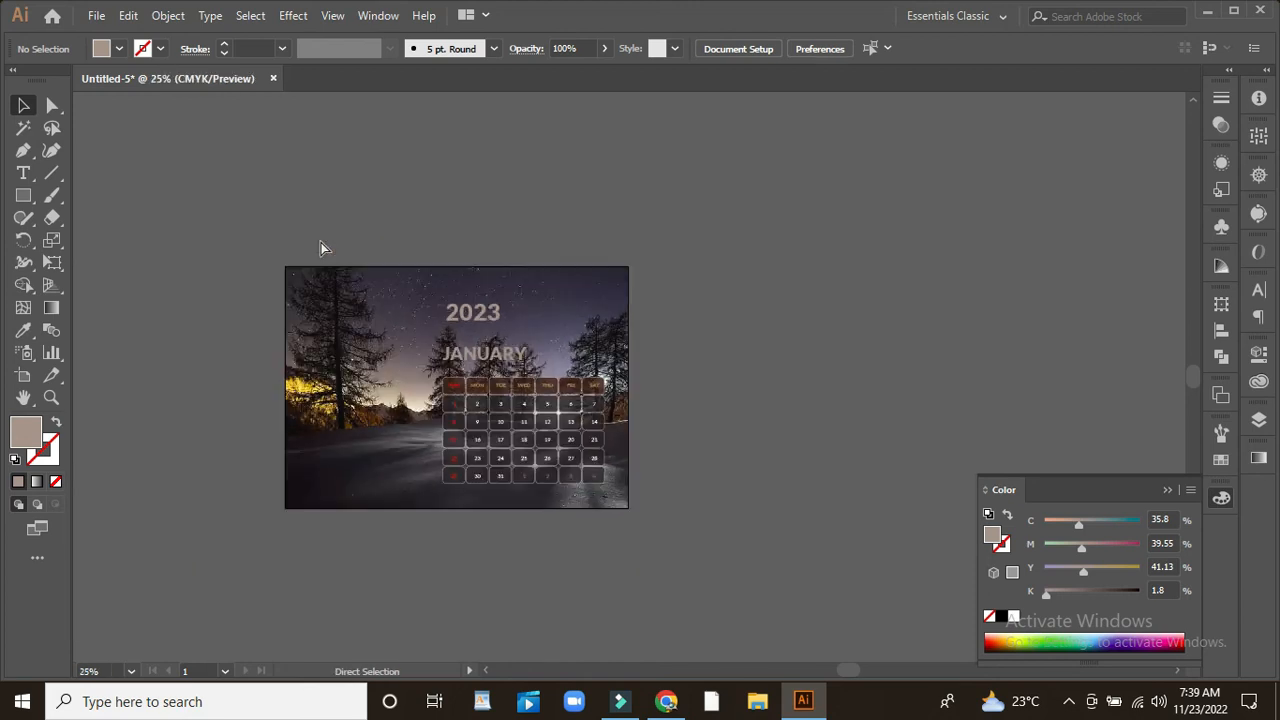
key("ctrl+equal")
left_click_drag(120, 506, 173, 517)
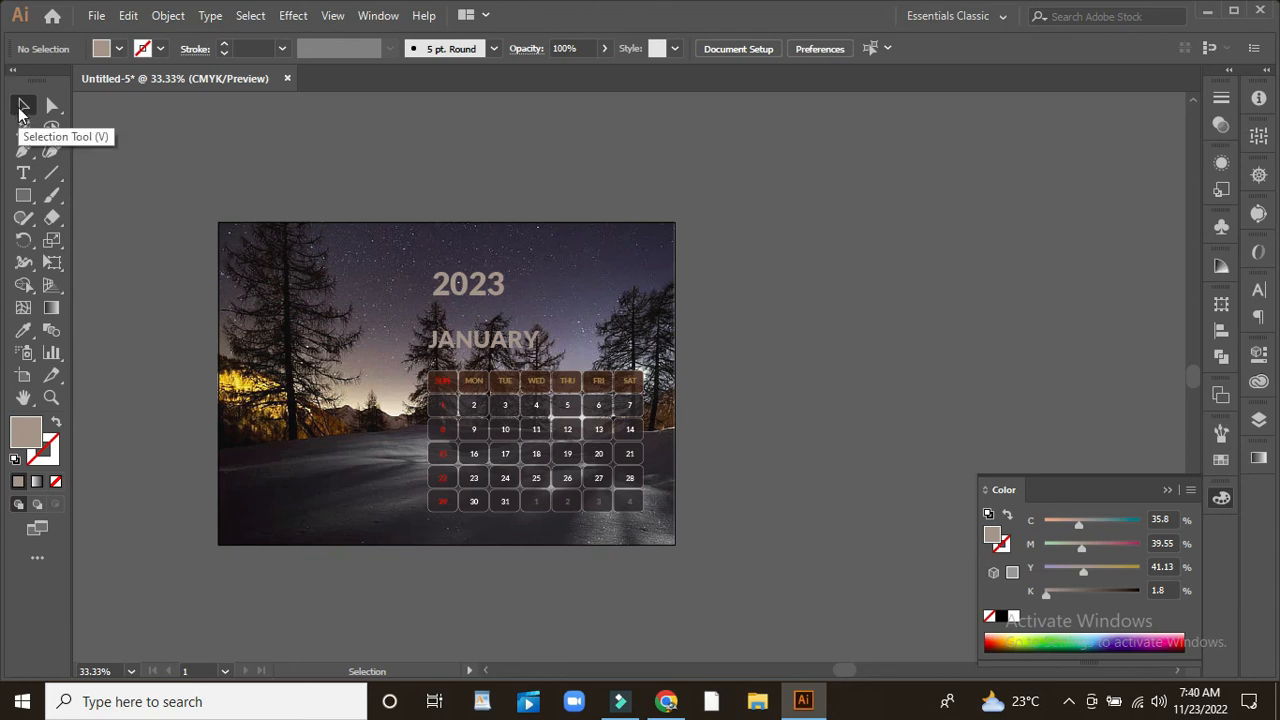
key("ctrl+=")
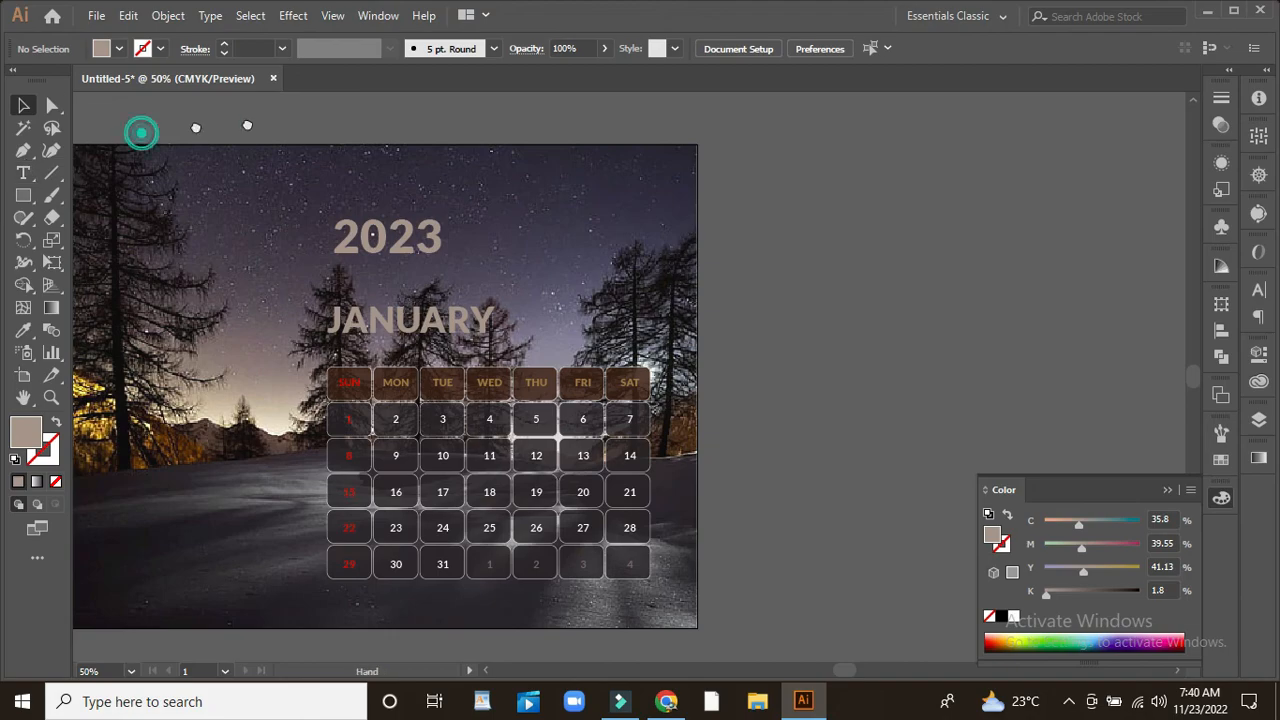
left_click_drag(137, 131, 266, 133)
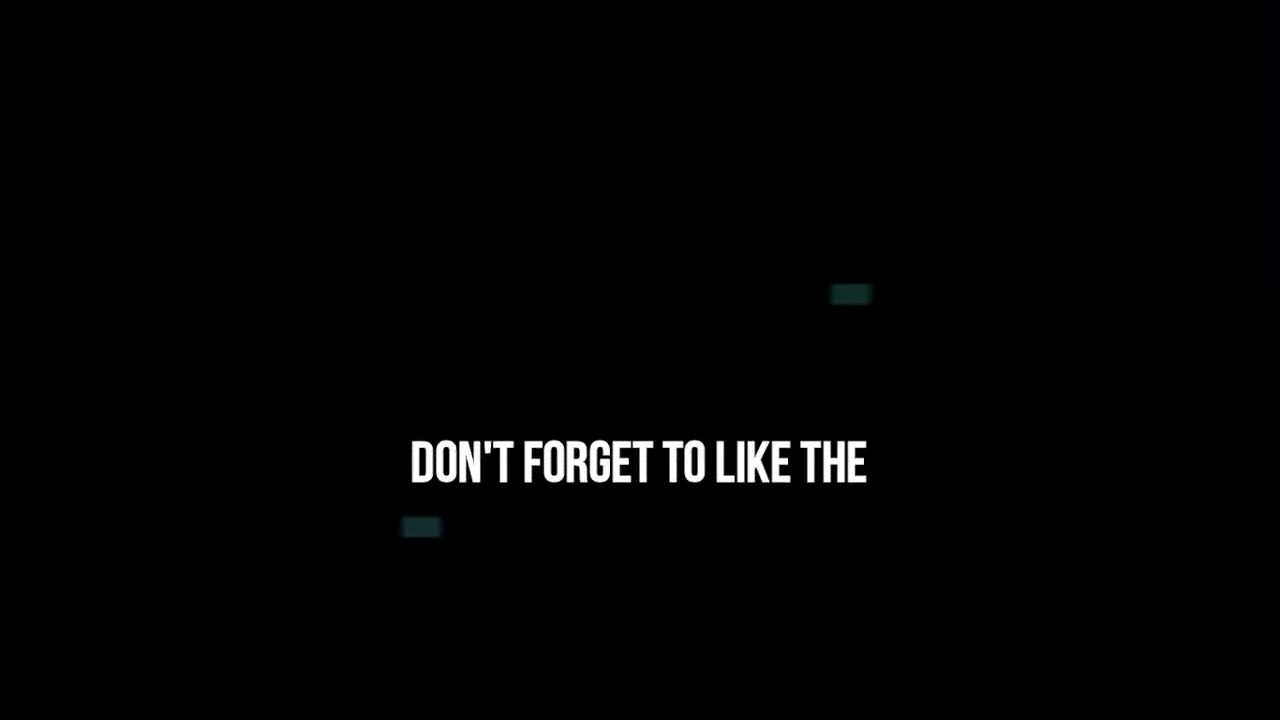